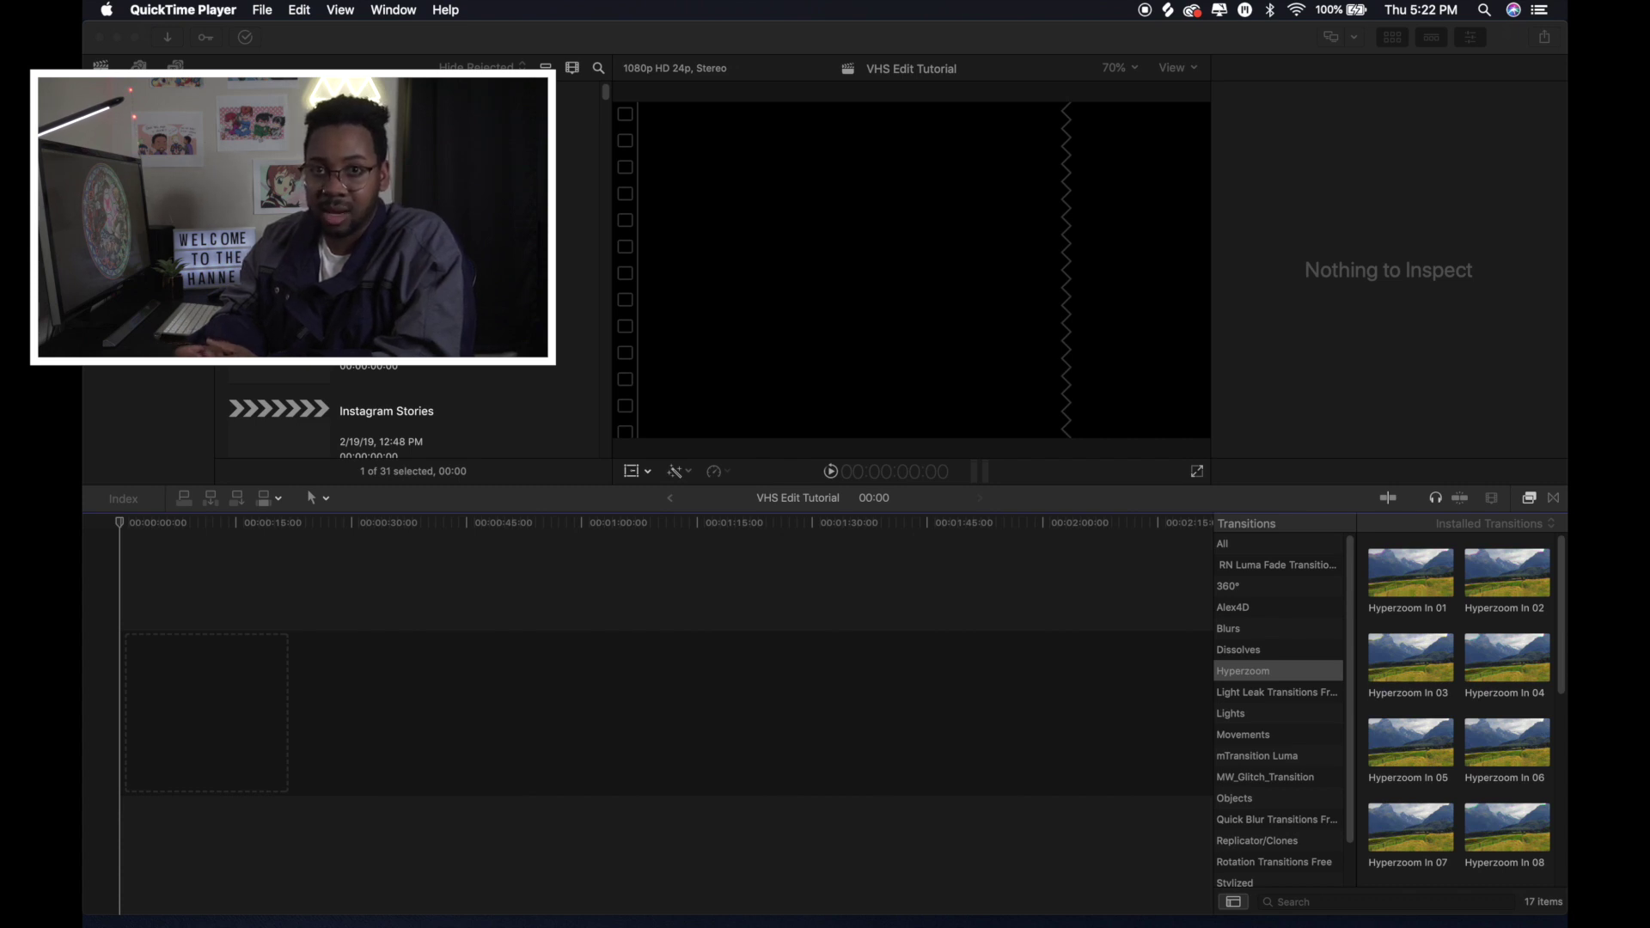
- Bring Final Cut Pro forward and list all 161 installed transitions in the Transitions browser
scroll(568, 211, down, 3)
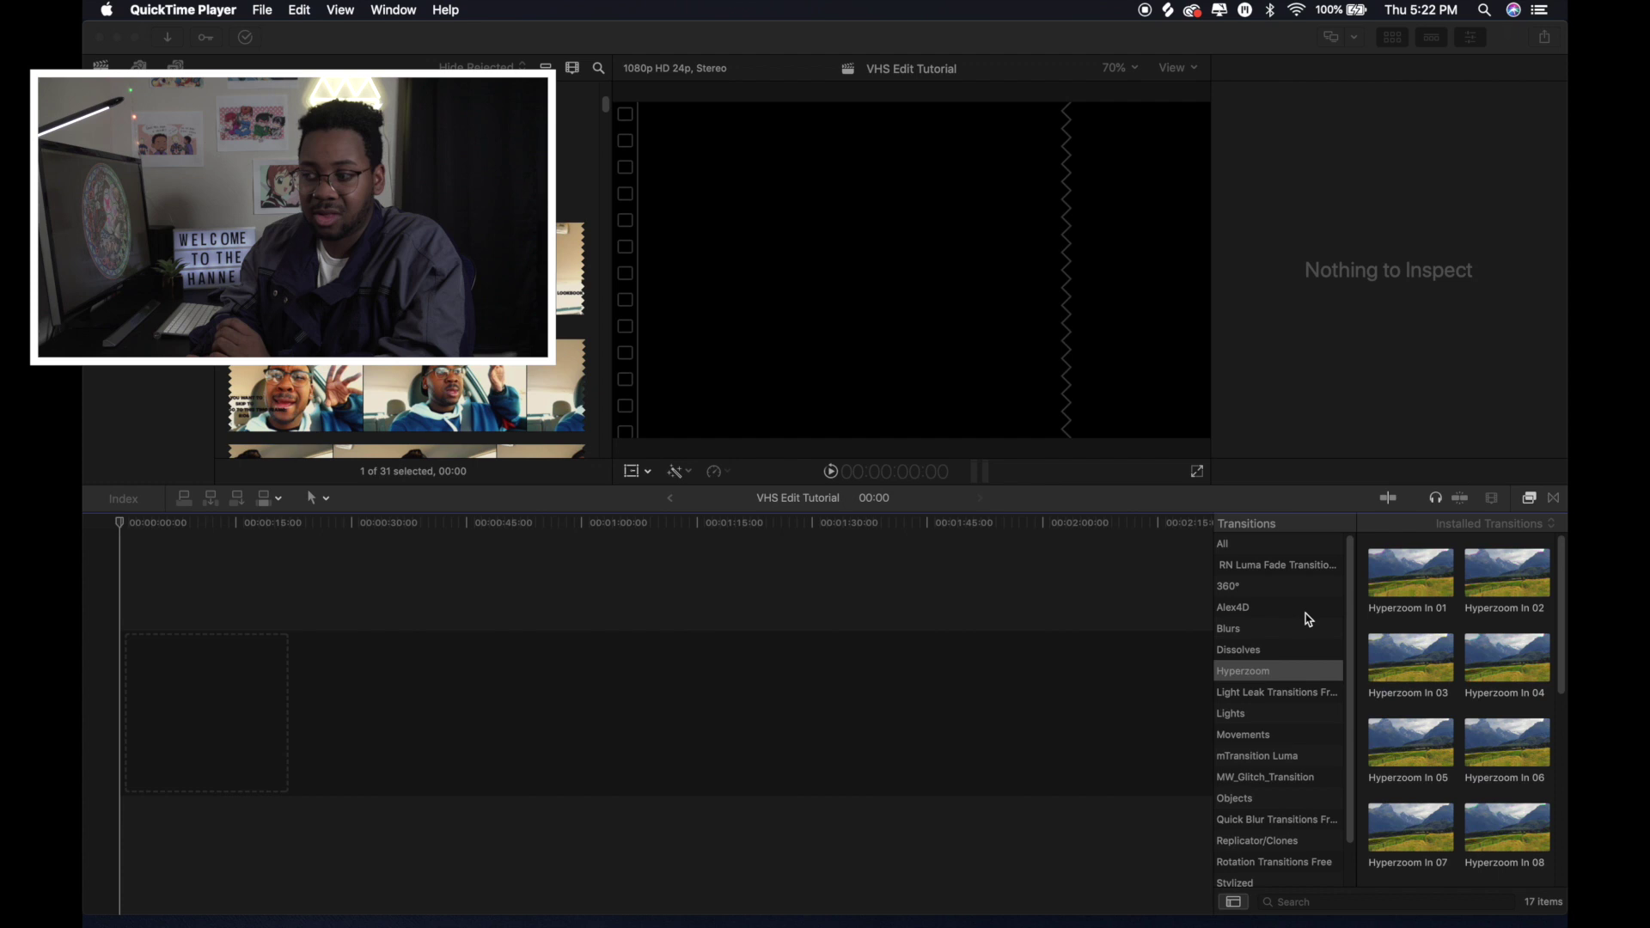
click(1282, 559)
click(1278, 545)
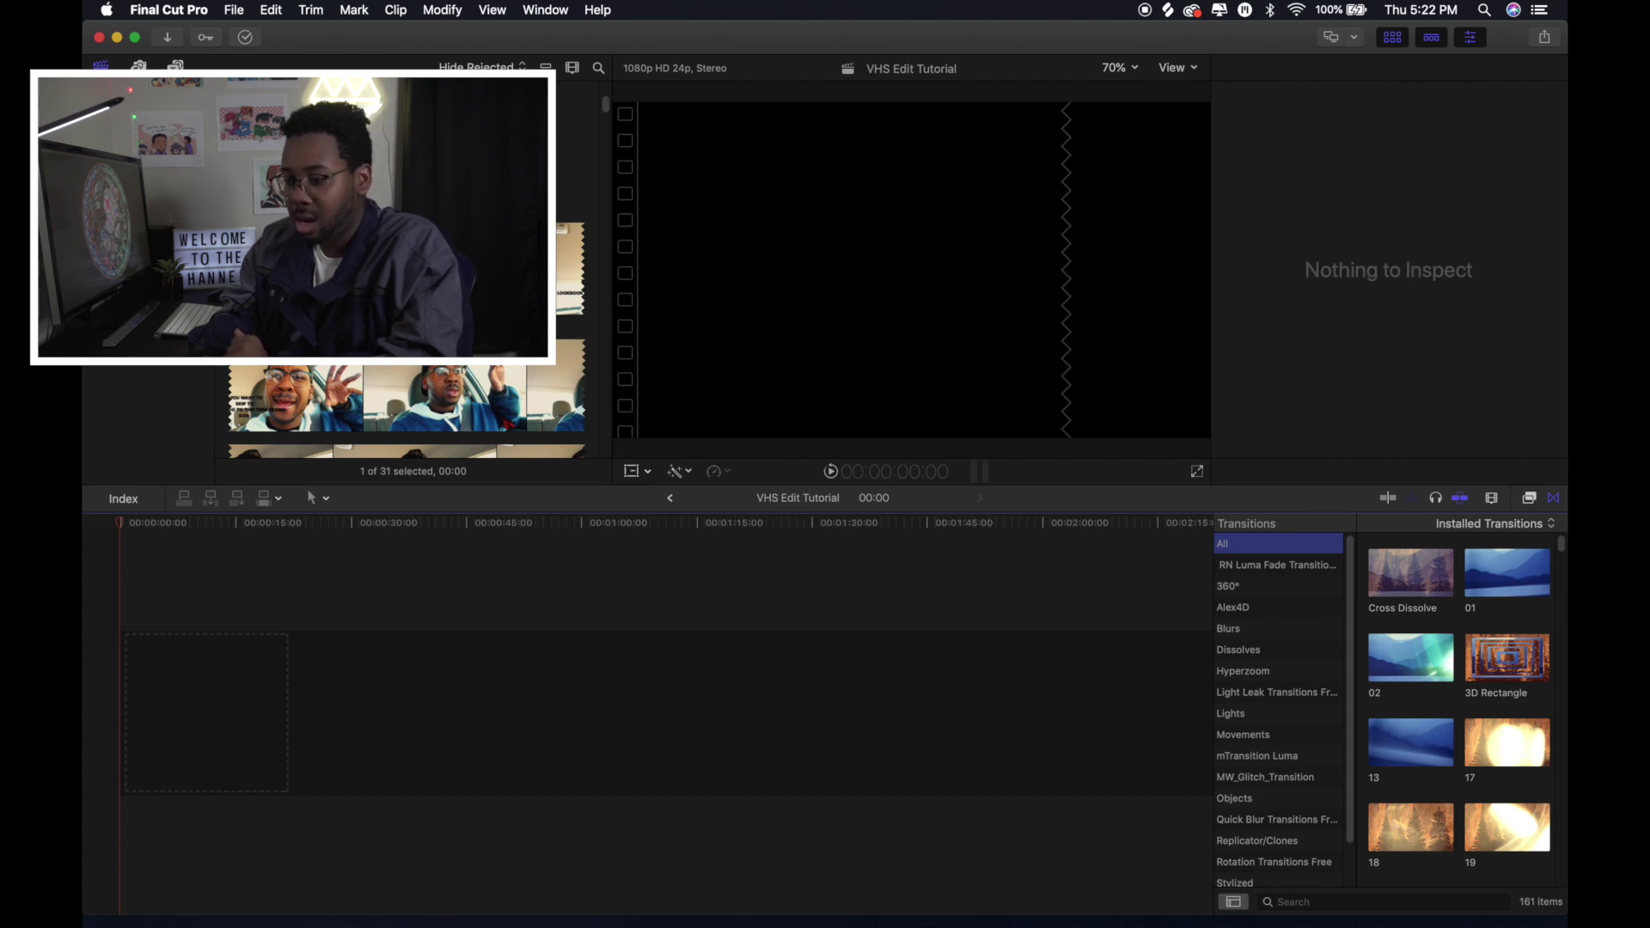
- Find the 'FIRST EVER LOOKBOOK!! -- Winter In Cali!' clip and drag it to the timeline start
scroll(406, 305, down, 2)
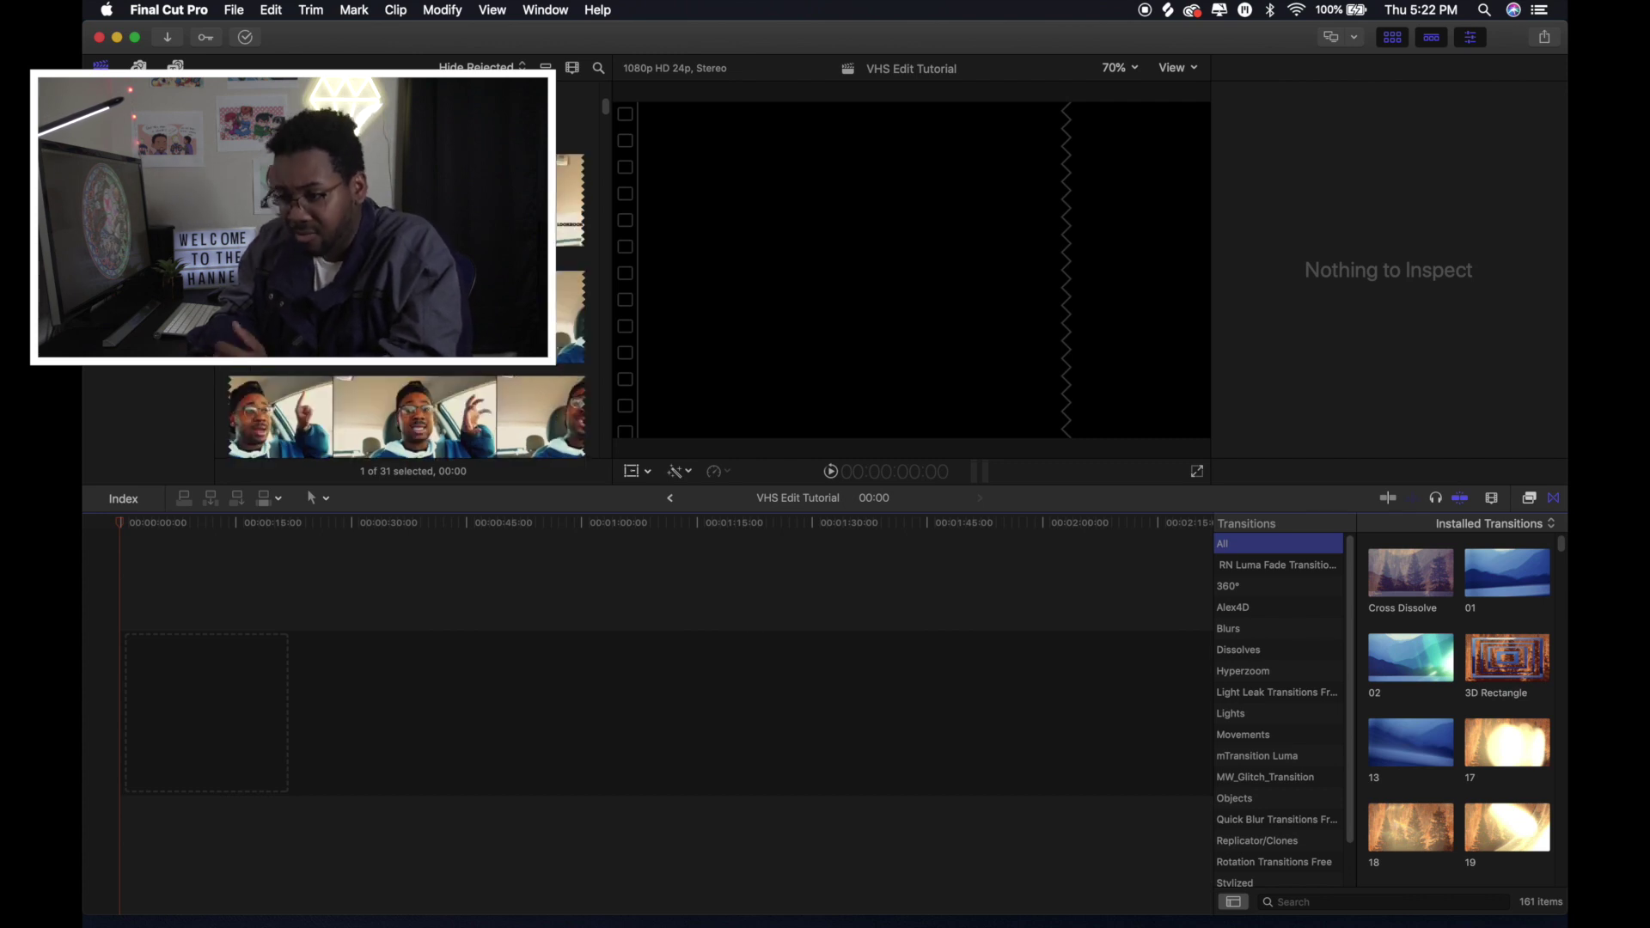
scroll(406, 404, down, 1)
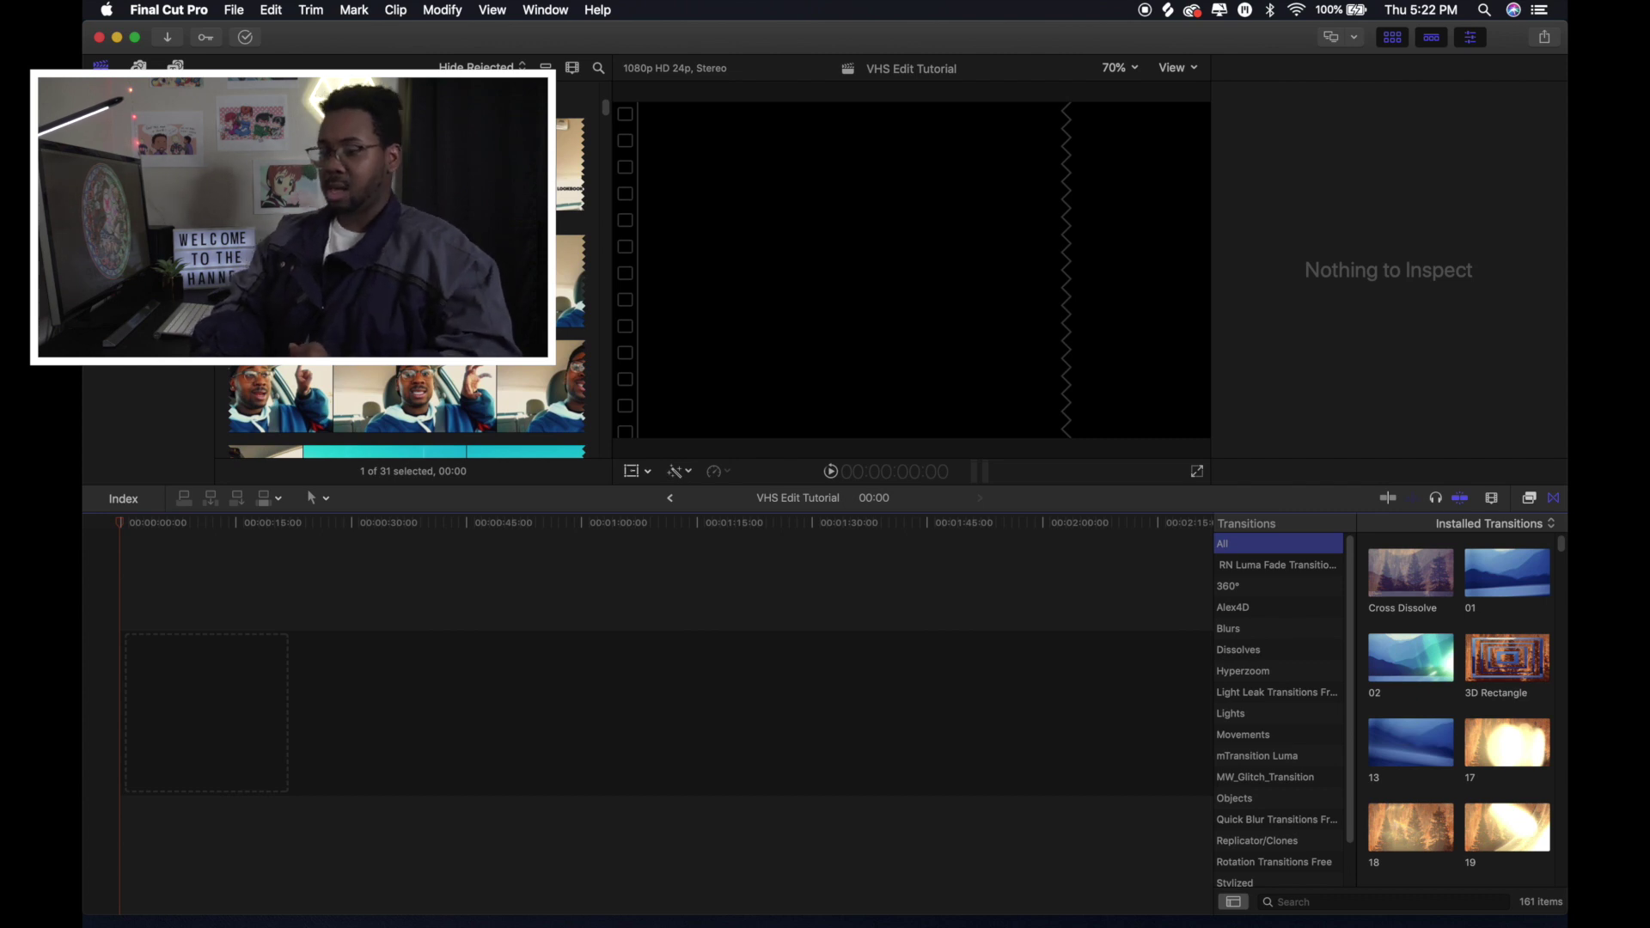
scroll(405, 269, down, 6)
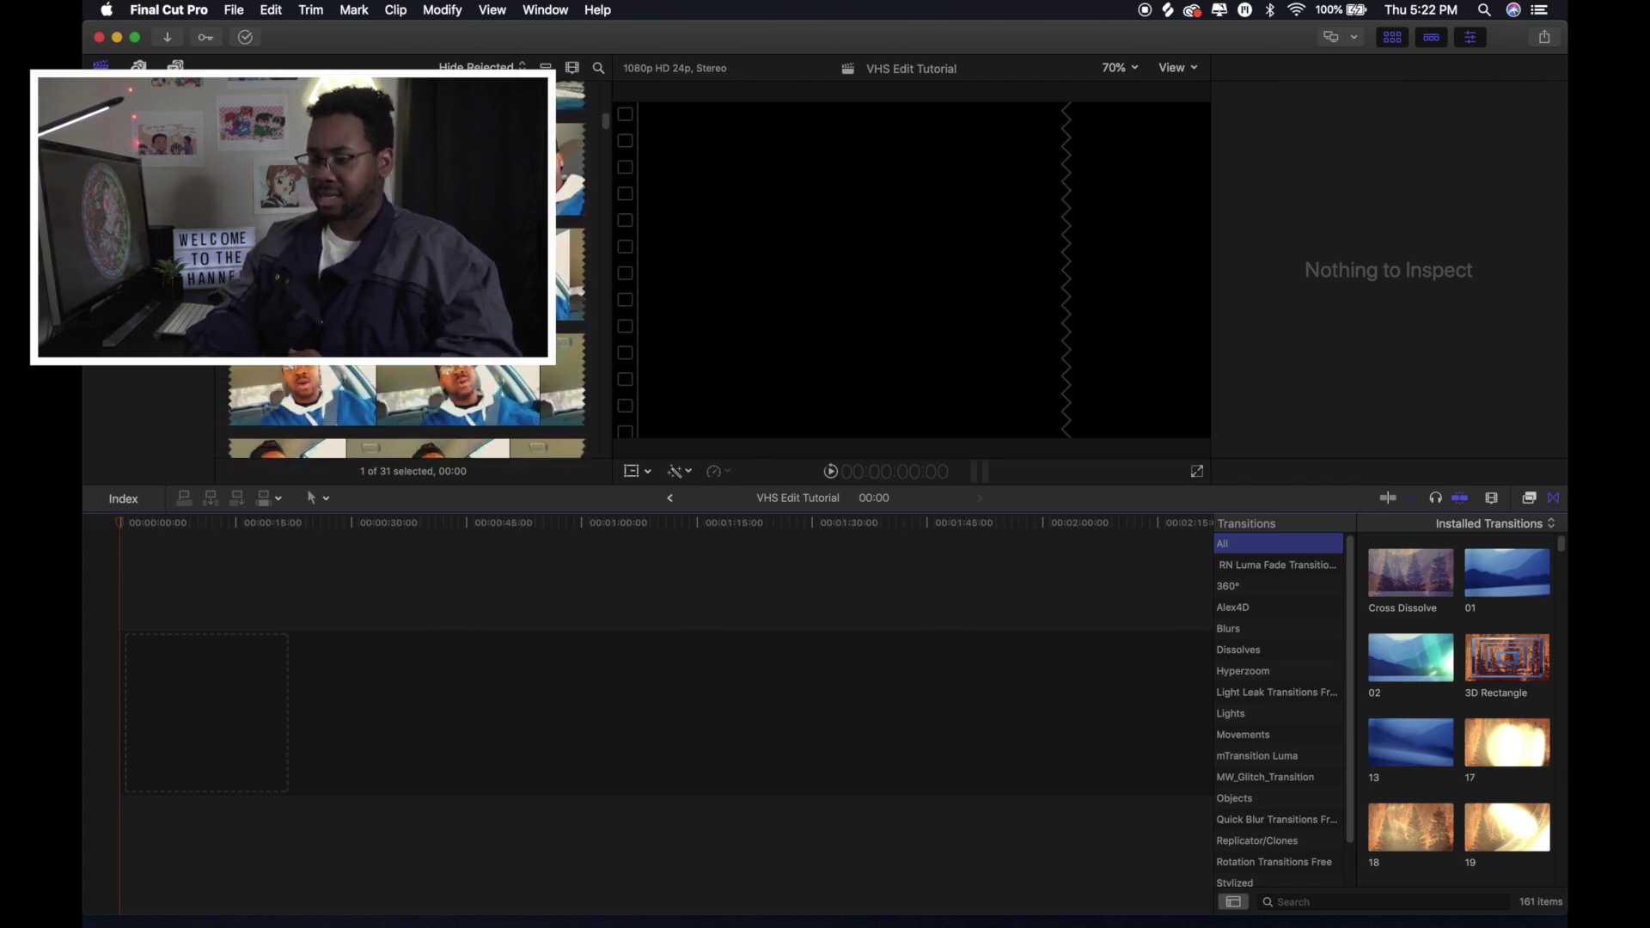
scroll(407, 269, down, 8)
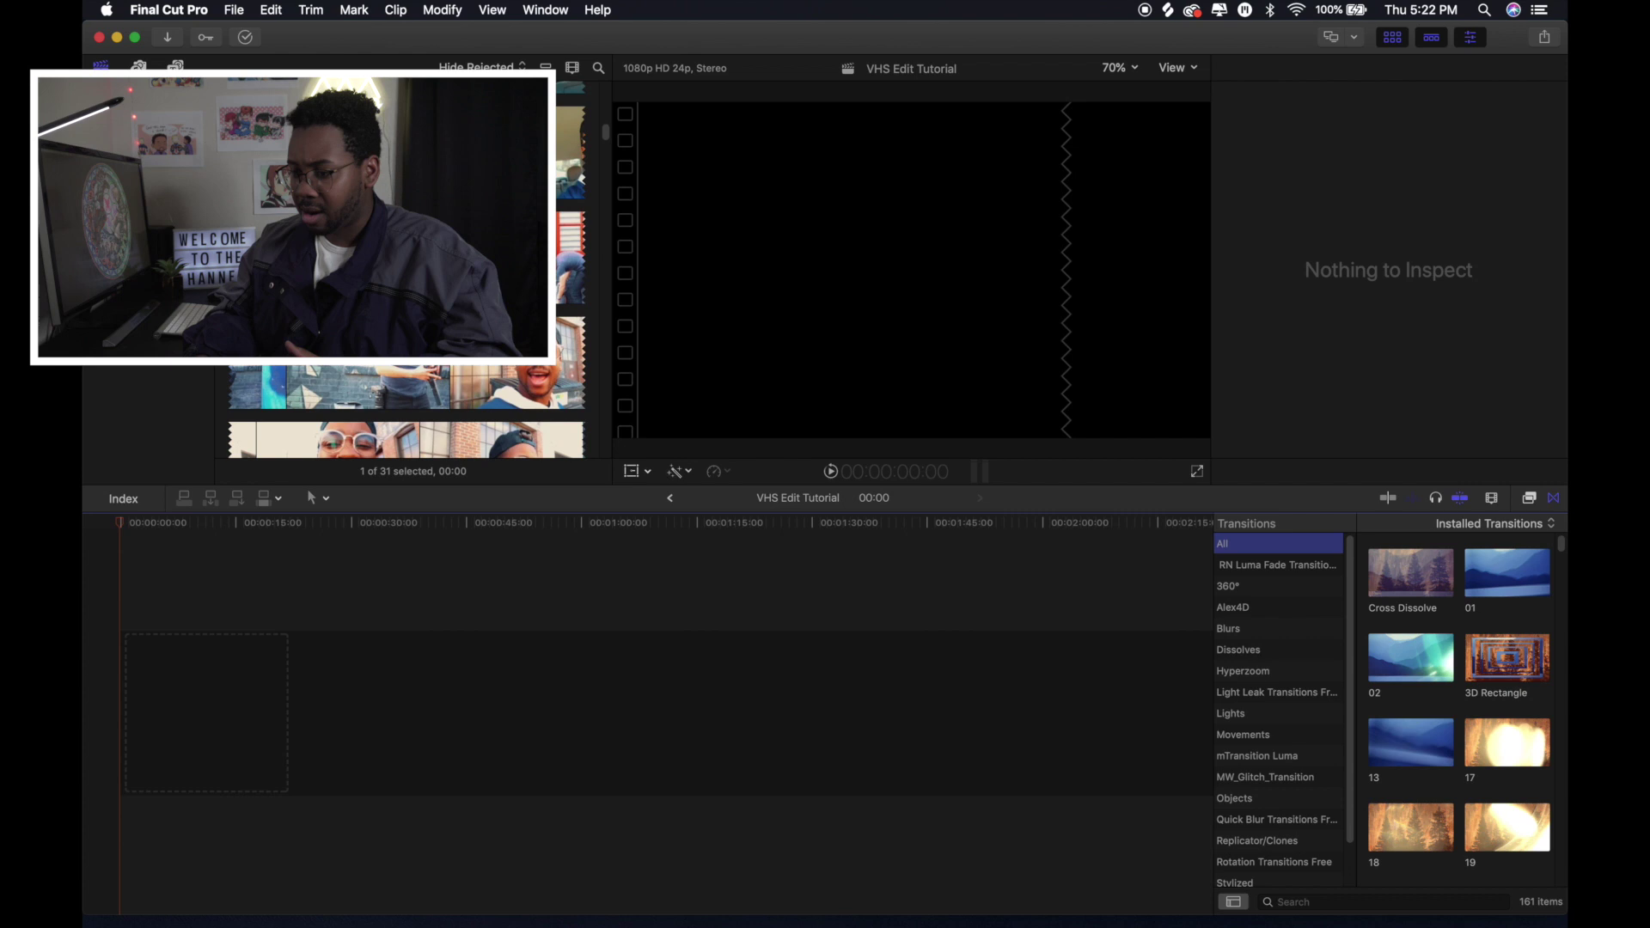
scroll(405, 269, down, 8)
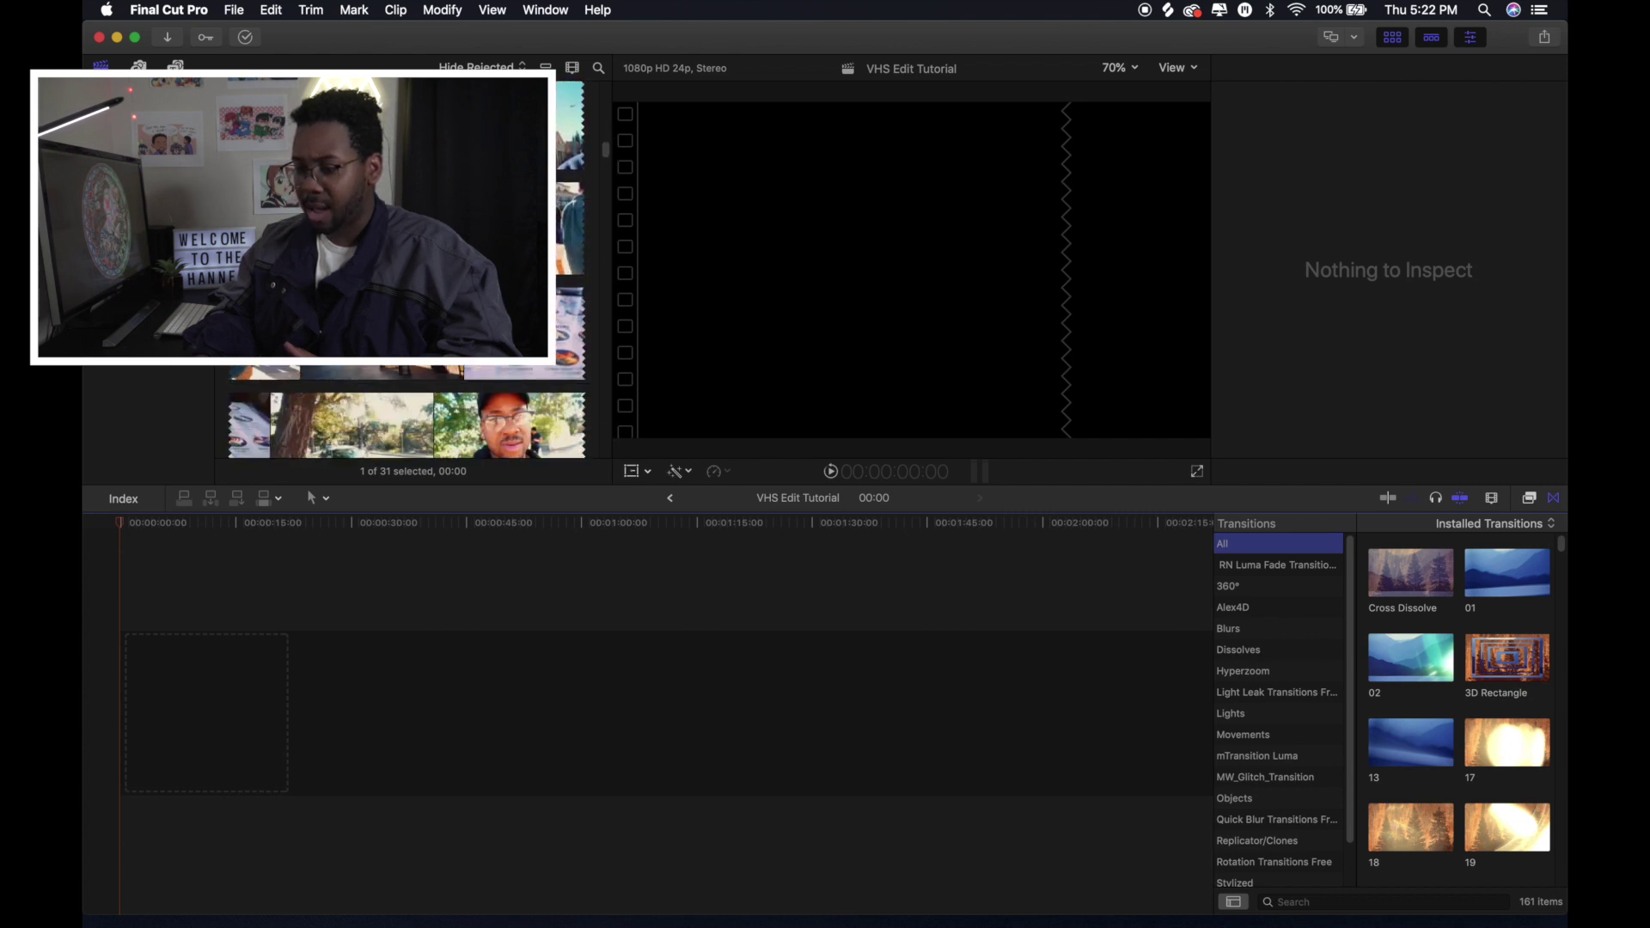
scroll(406, 269, down, 8)
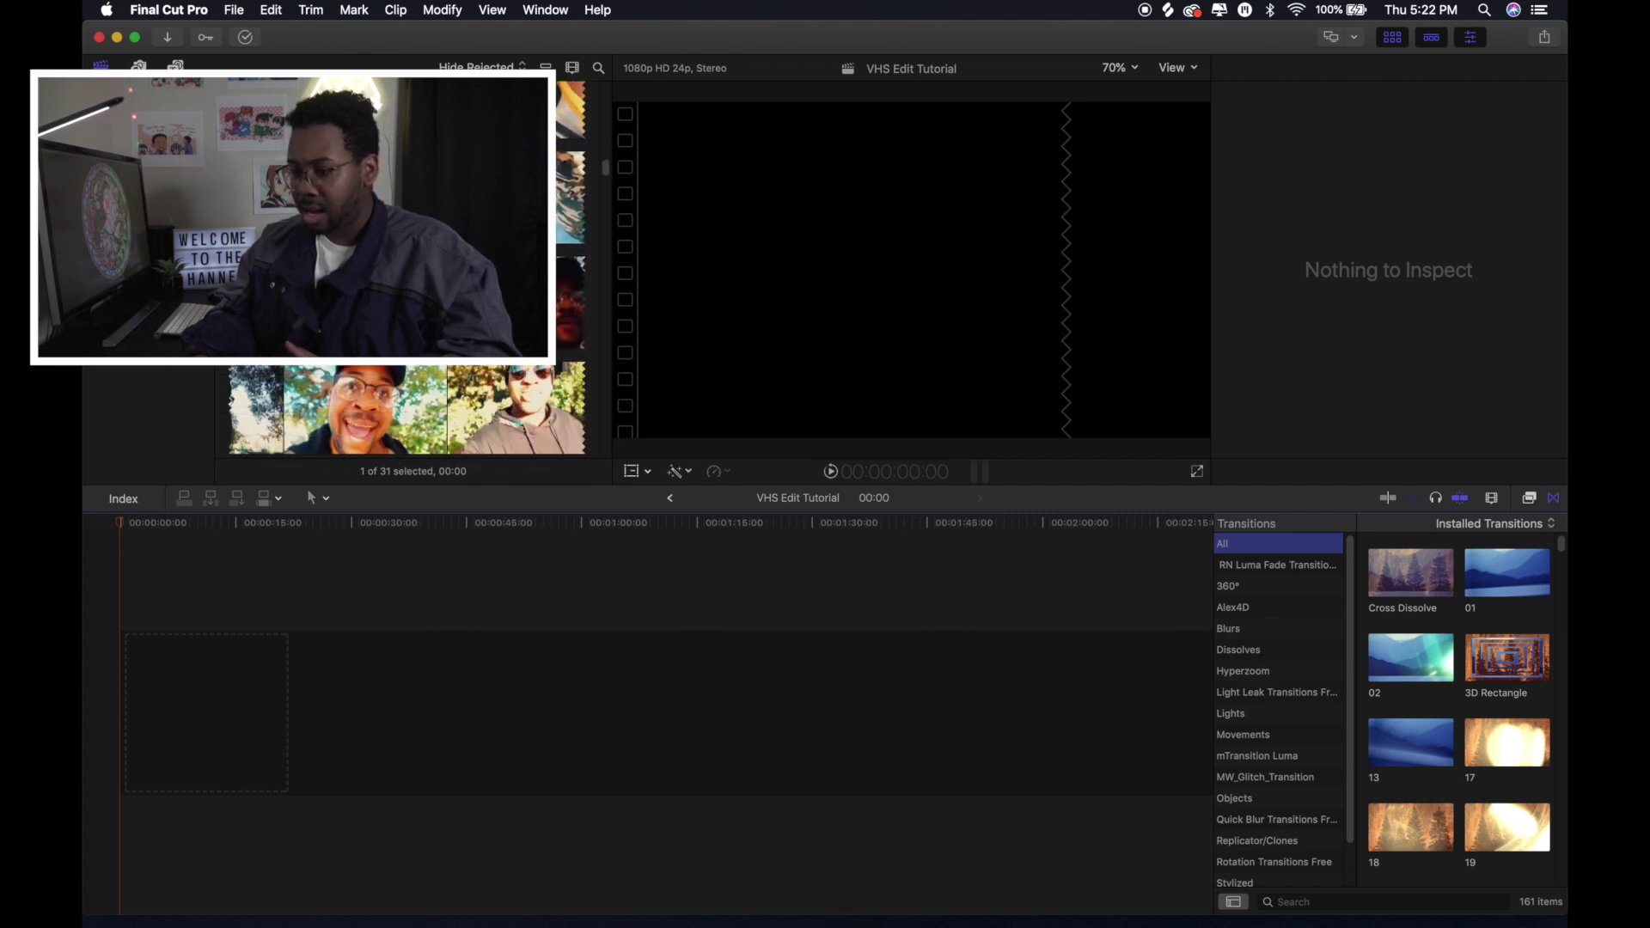
scroll(406, 269, down, 5)
click(406, 275)
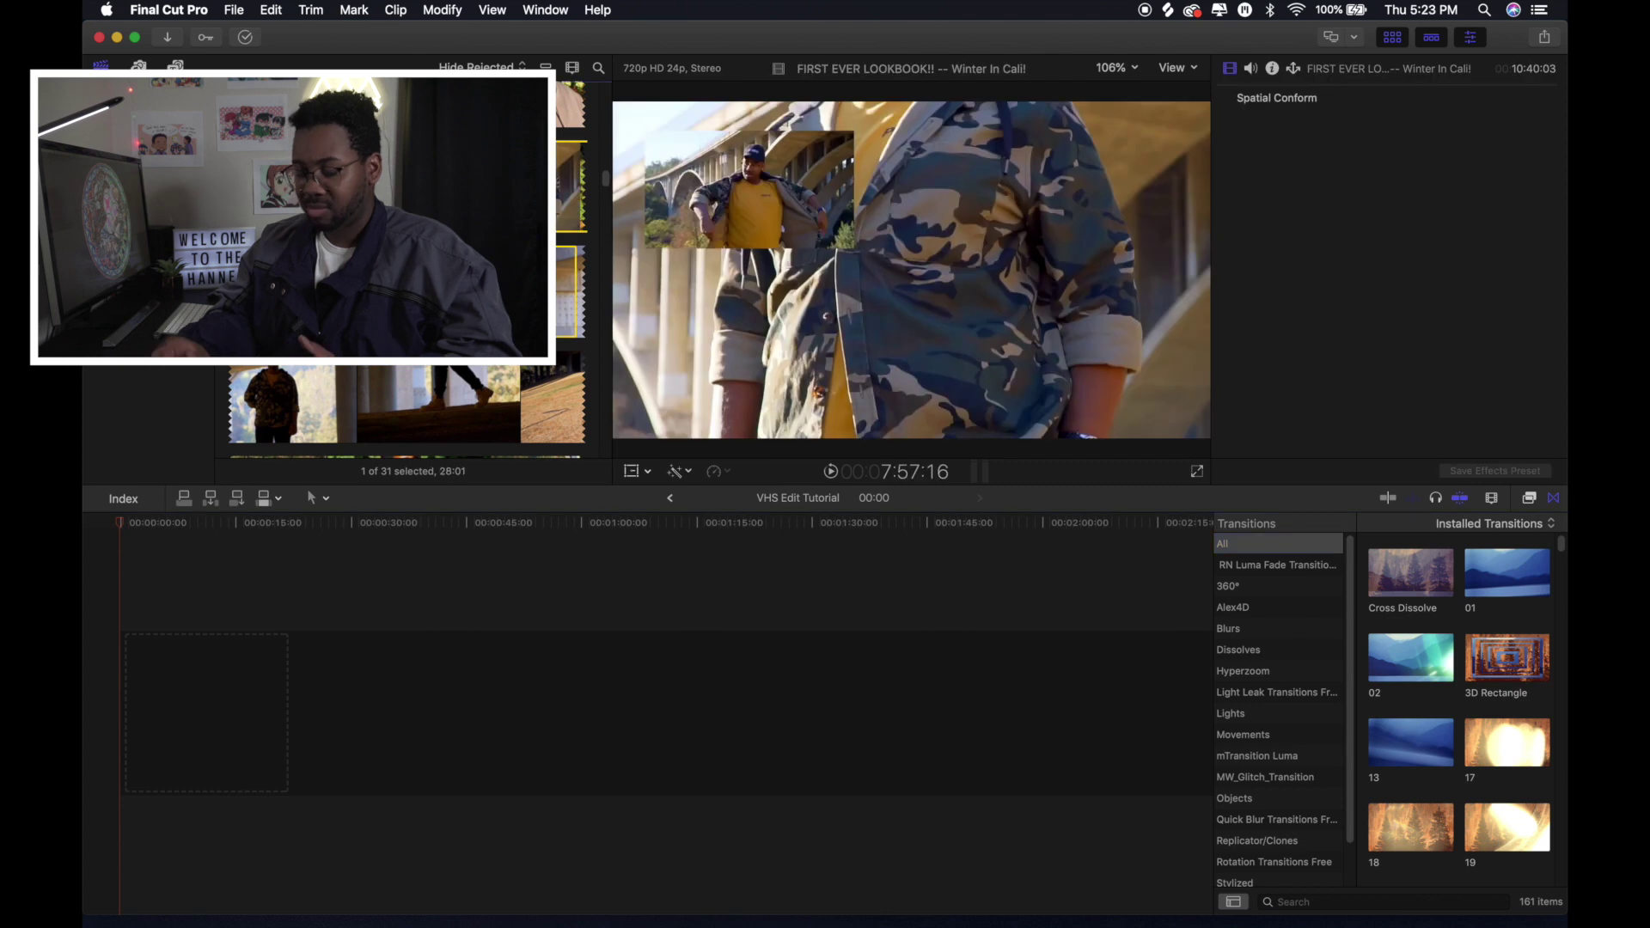
drag(405, 275, 266, 878)
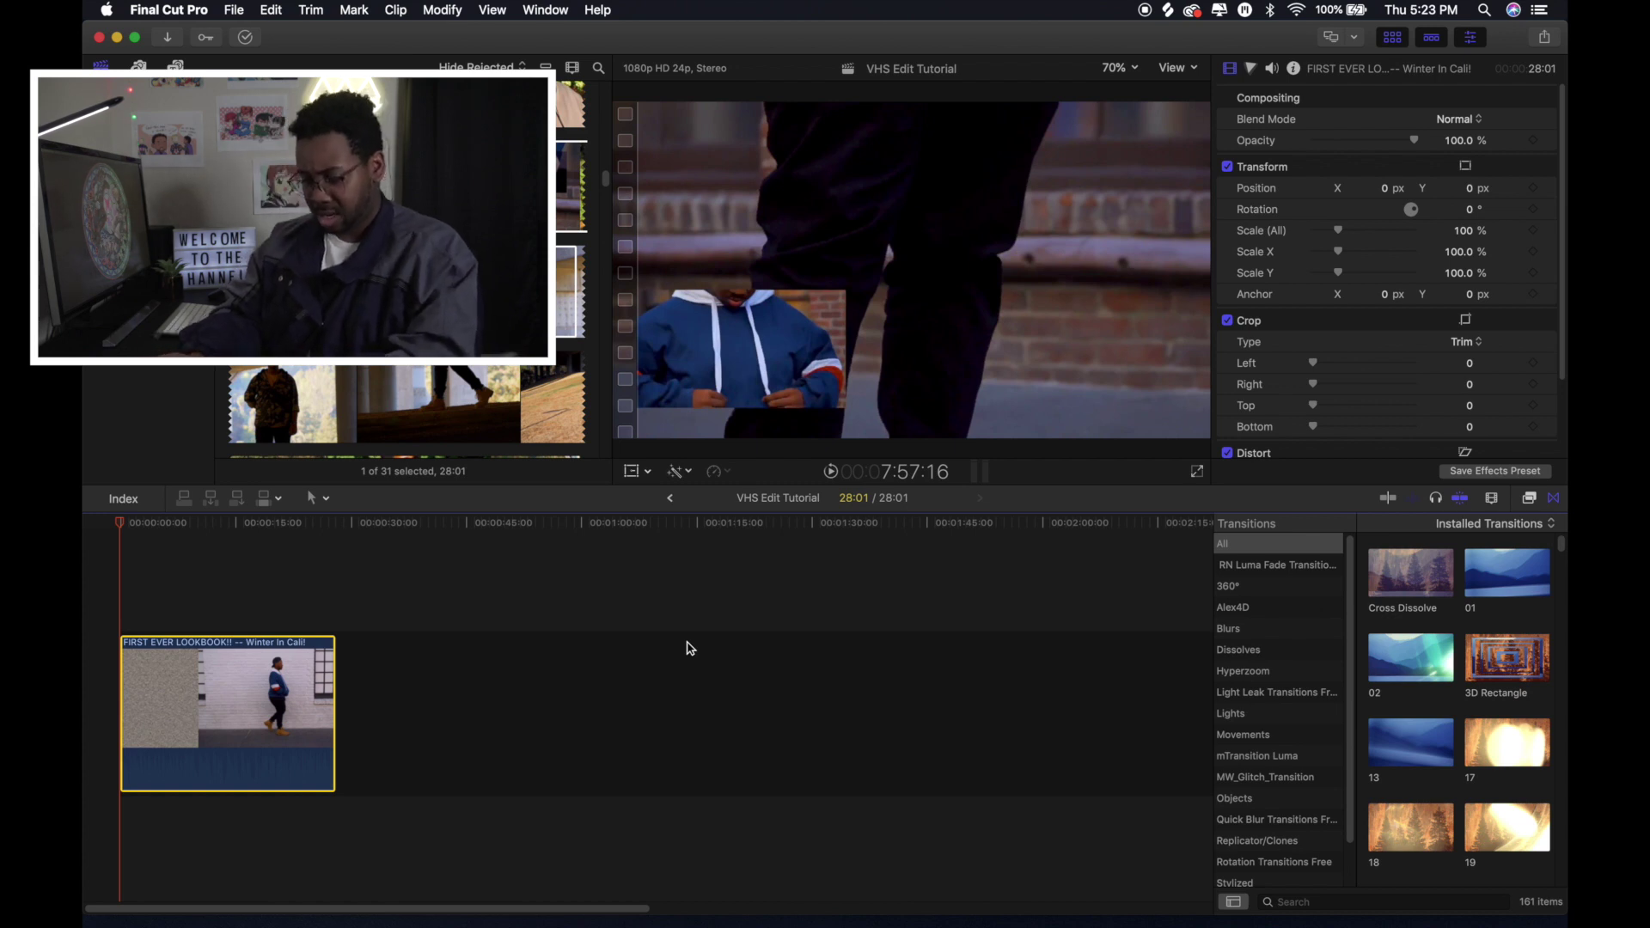
- Zoom the timeline to fit with Shift+Z, then fine-tune the zoom slider to fill the width
key(shift+z)
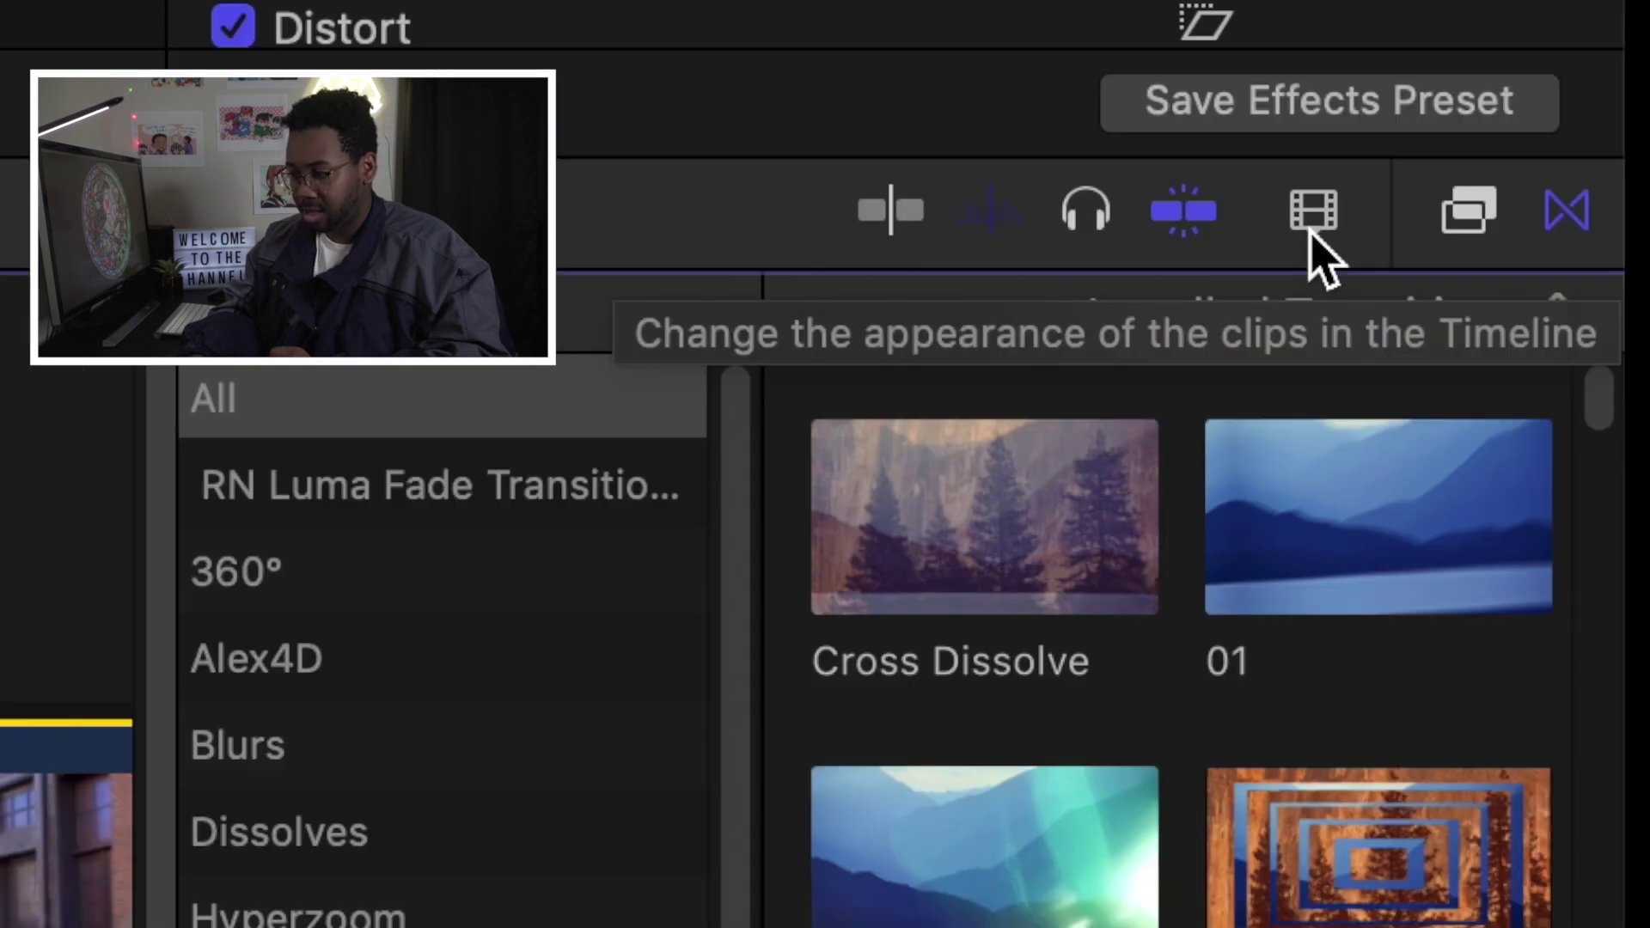
click(1311, 230)
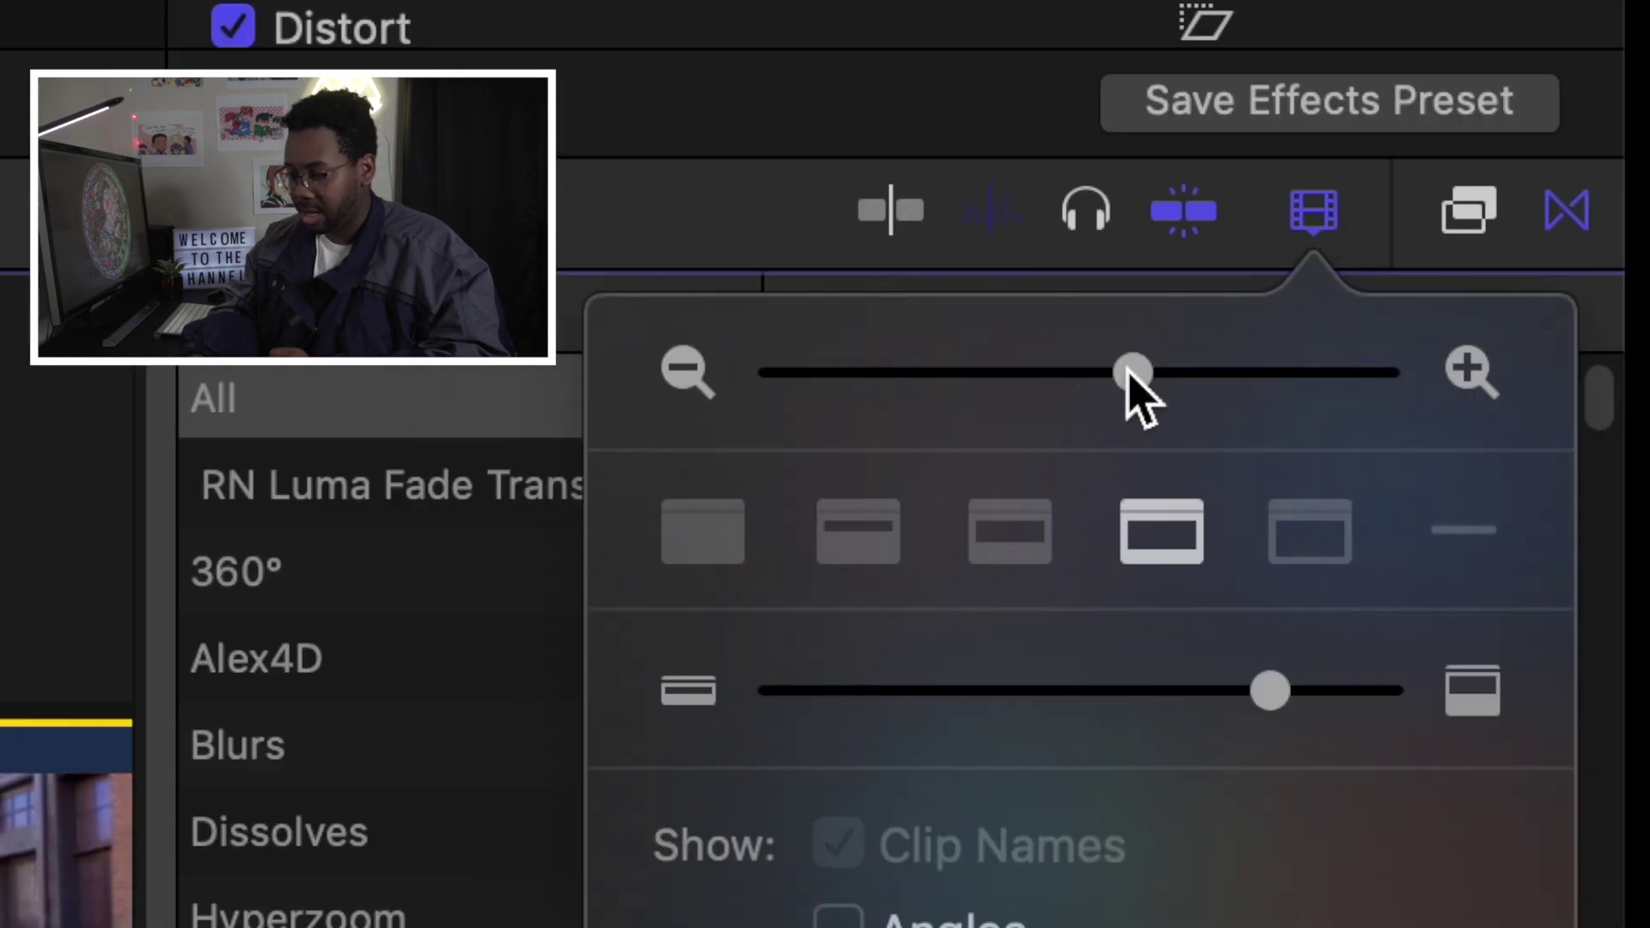
mouse_move(1127, 376)
mouse_down()
mouse_move(1148, 368)
mouse_move(1079, 373)
mouse_move(1117, 384)
mouse_up()
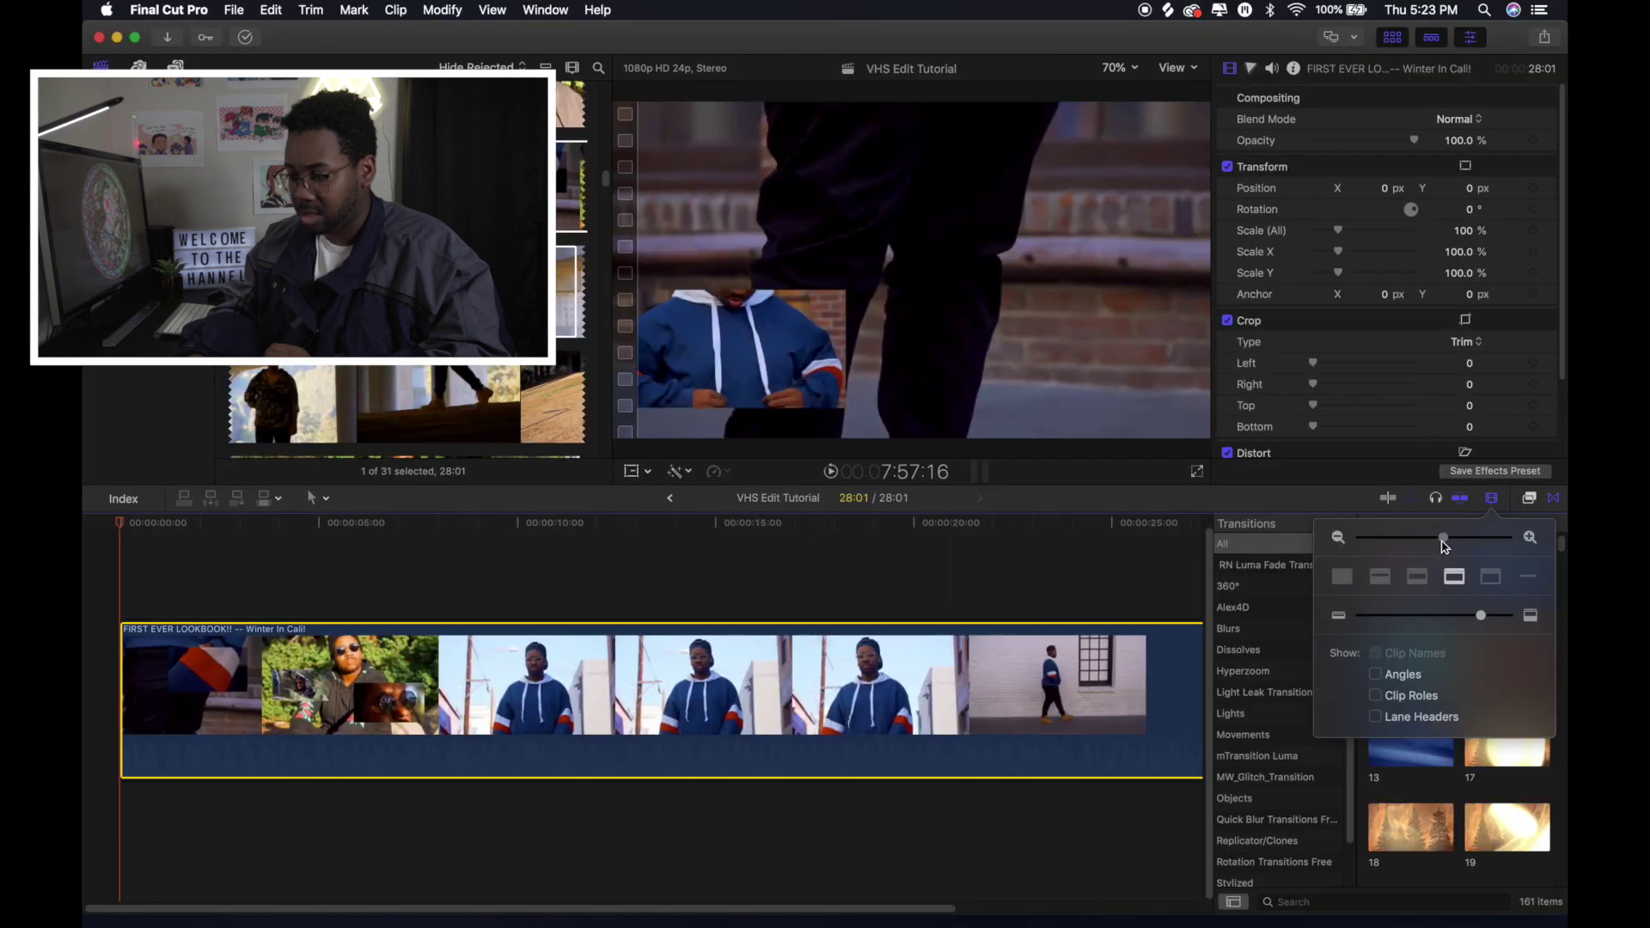
drag(1443, 544, 1440, 544)
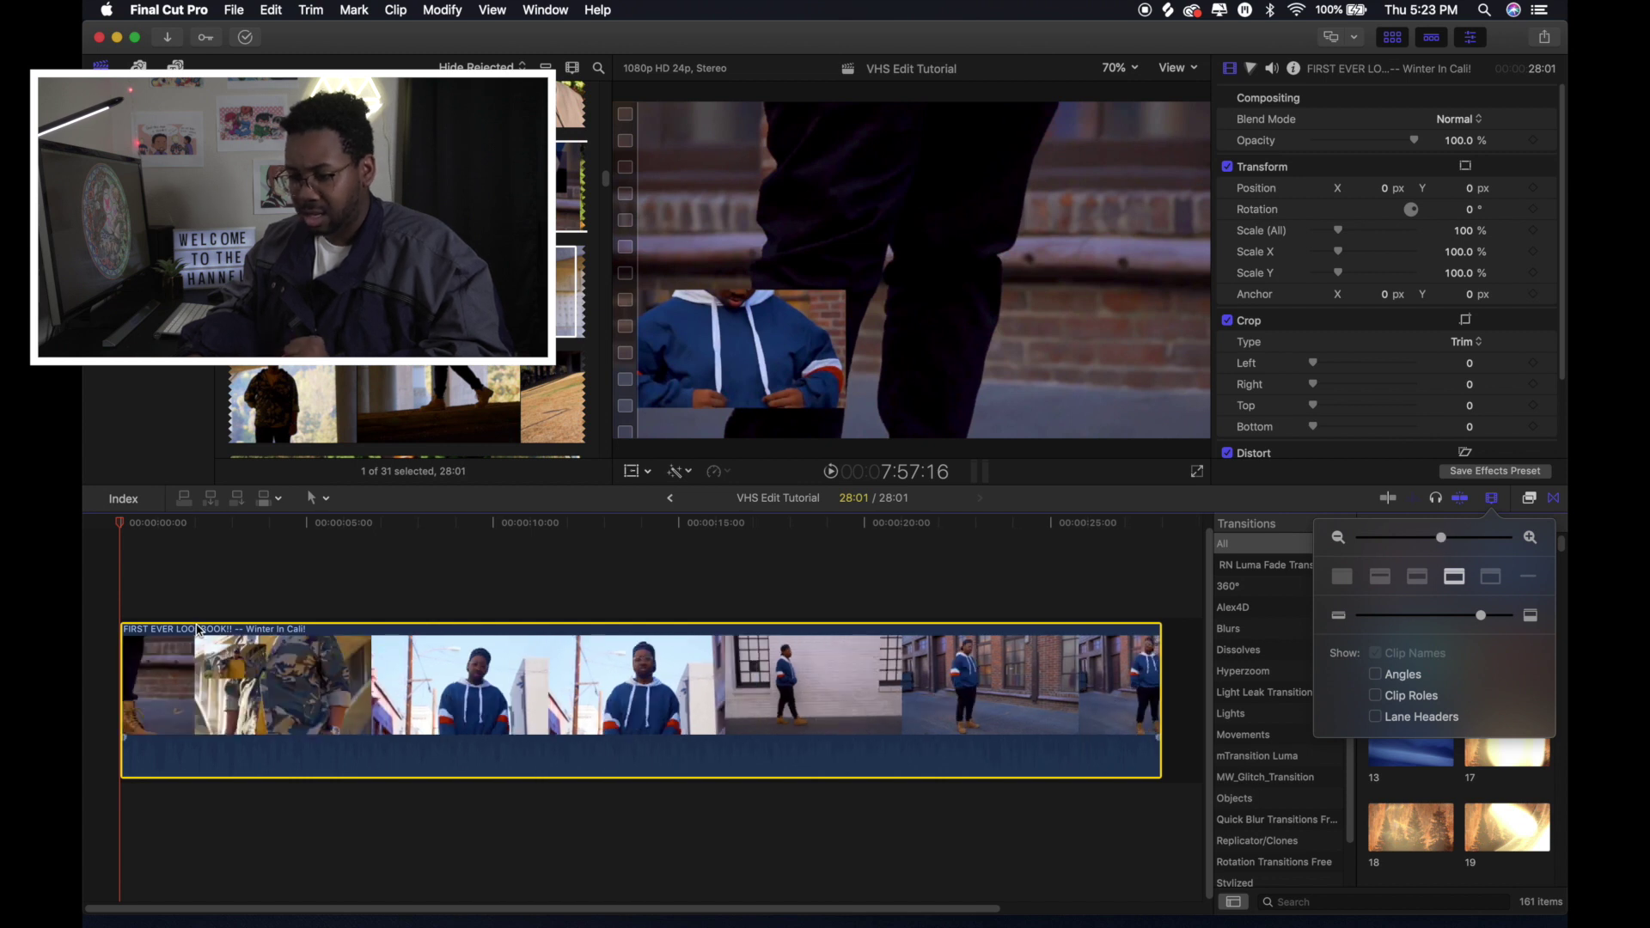
- Dismiss Clip Appearance, return the playhead to the start, and list all 194 video effects
click(149, 595)
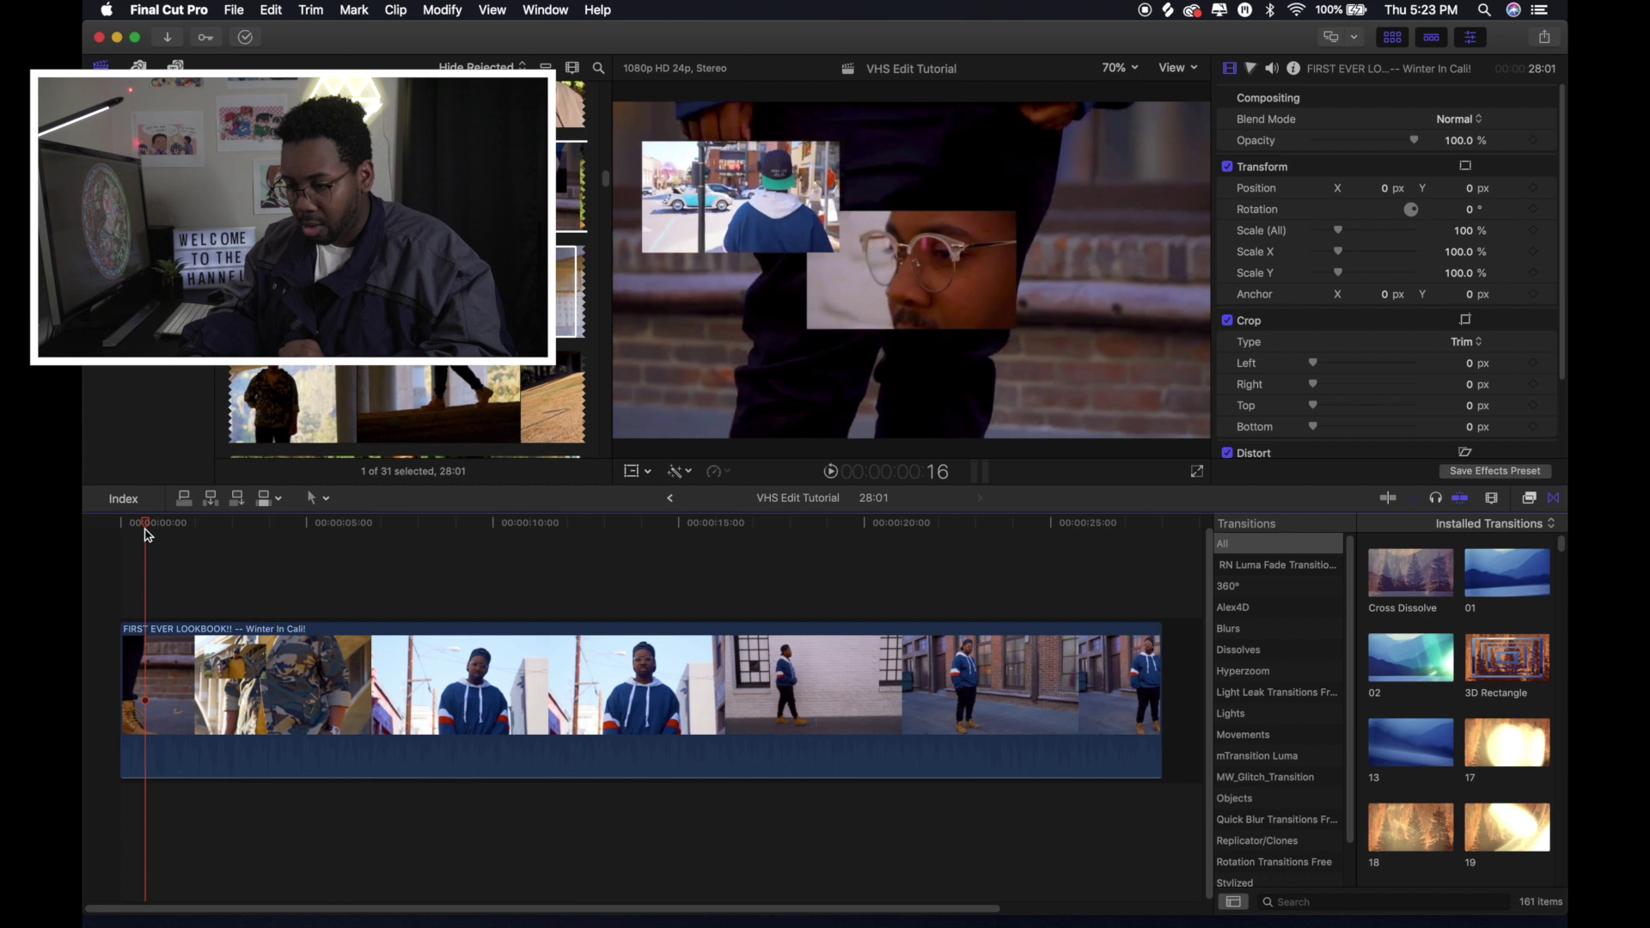
click(90, 543)
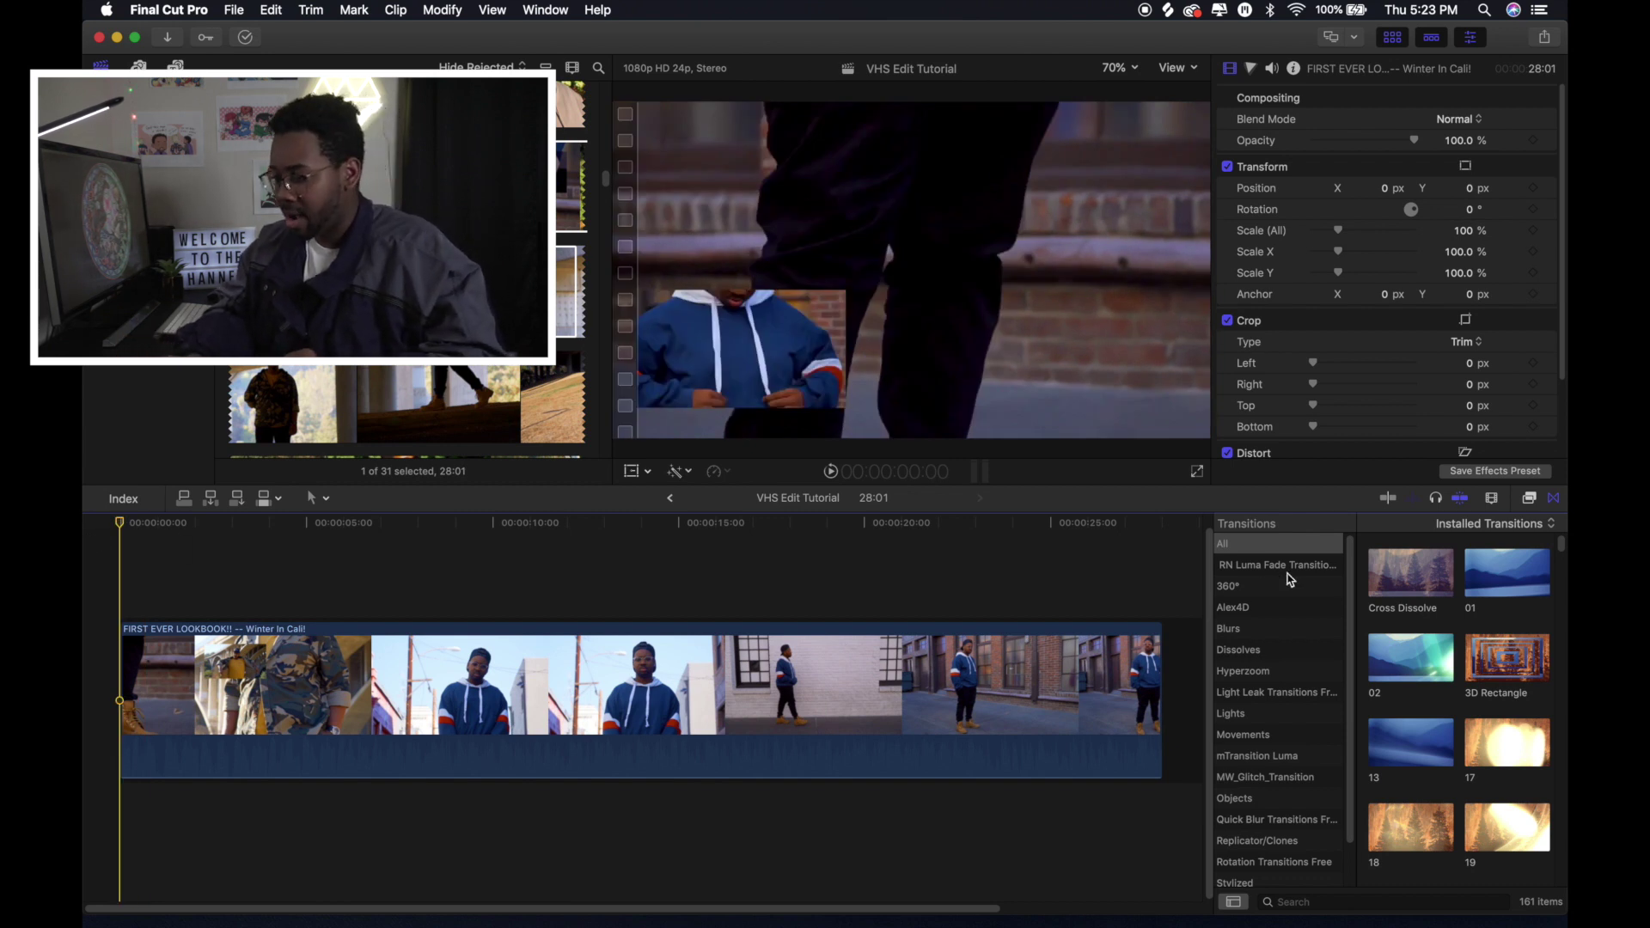
click(1528, 499)
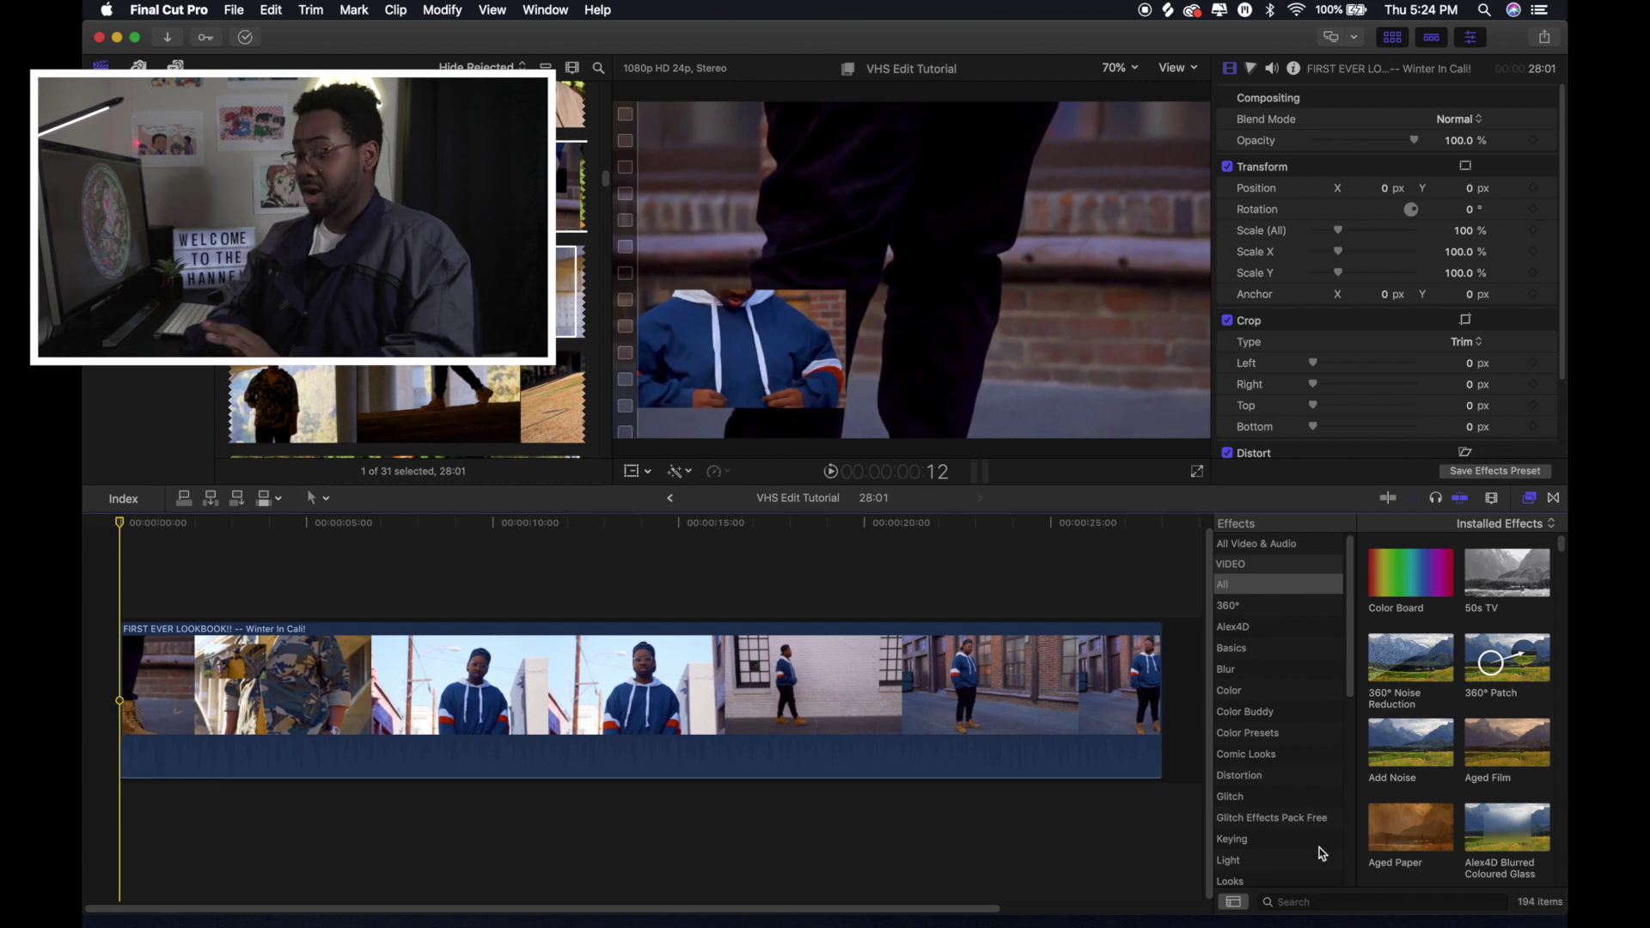
- Search the effects for 'pris' and drop Prism onto the lookbook clip
click(1305, 899)
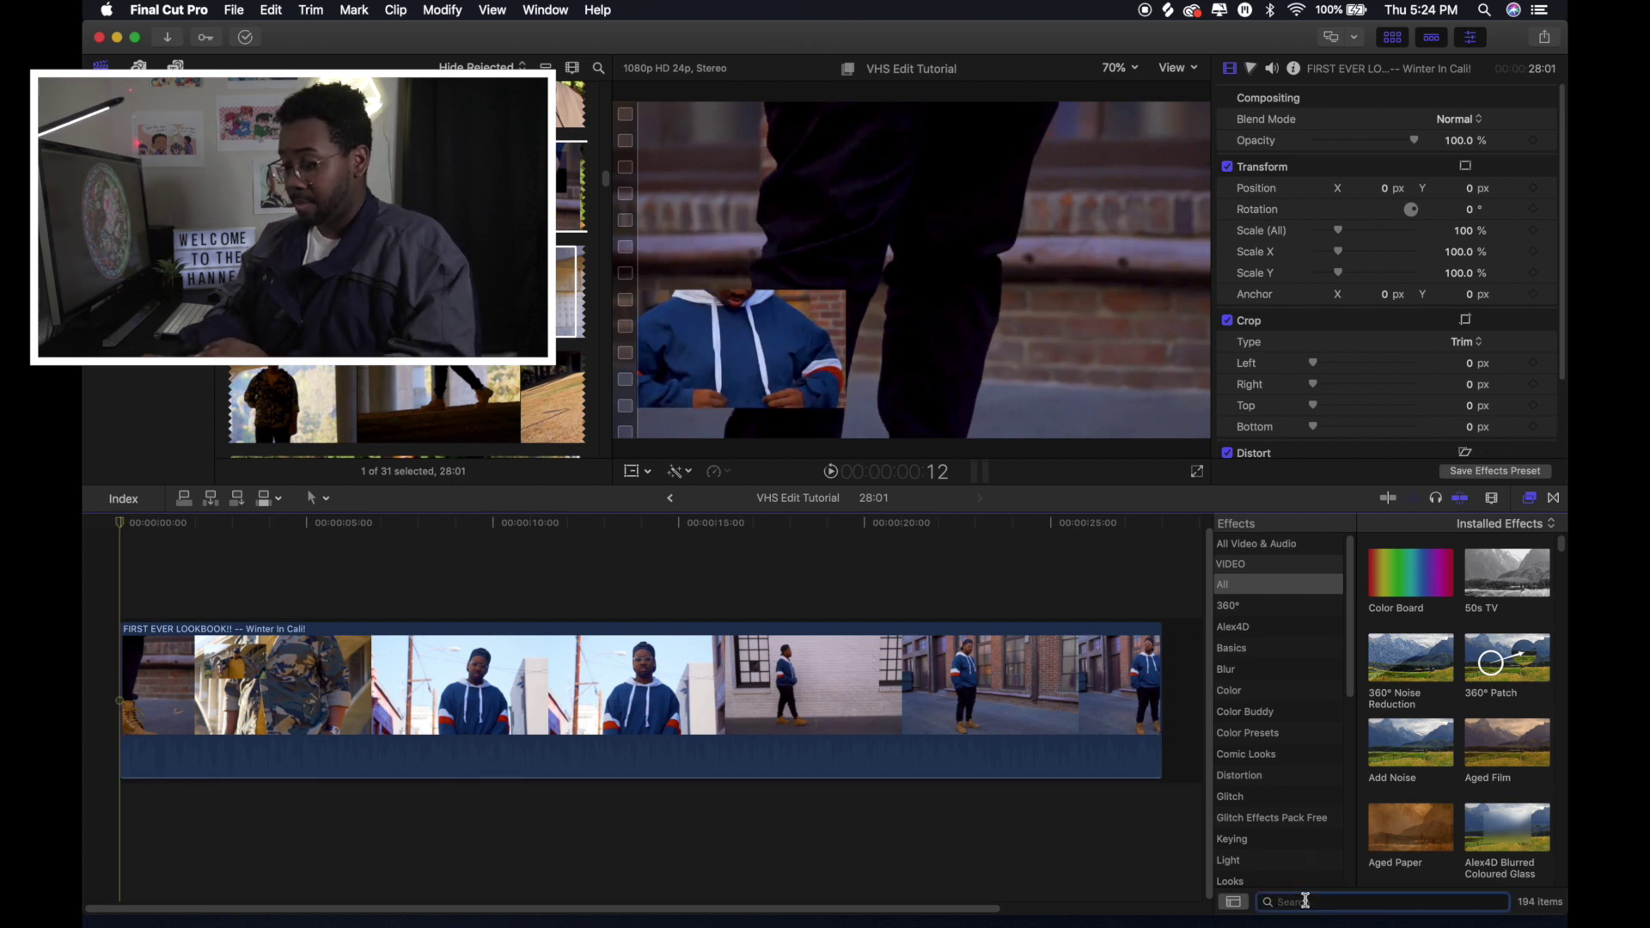
text(pris)
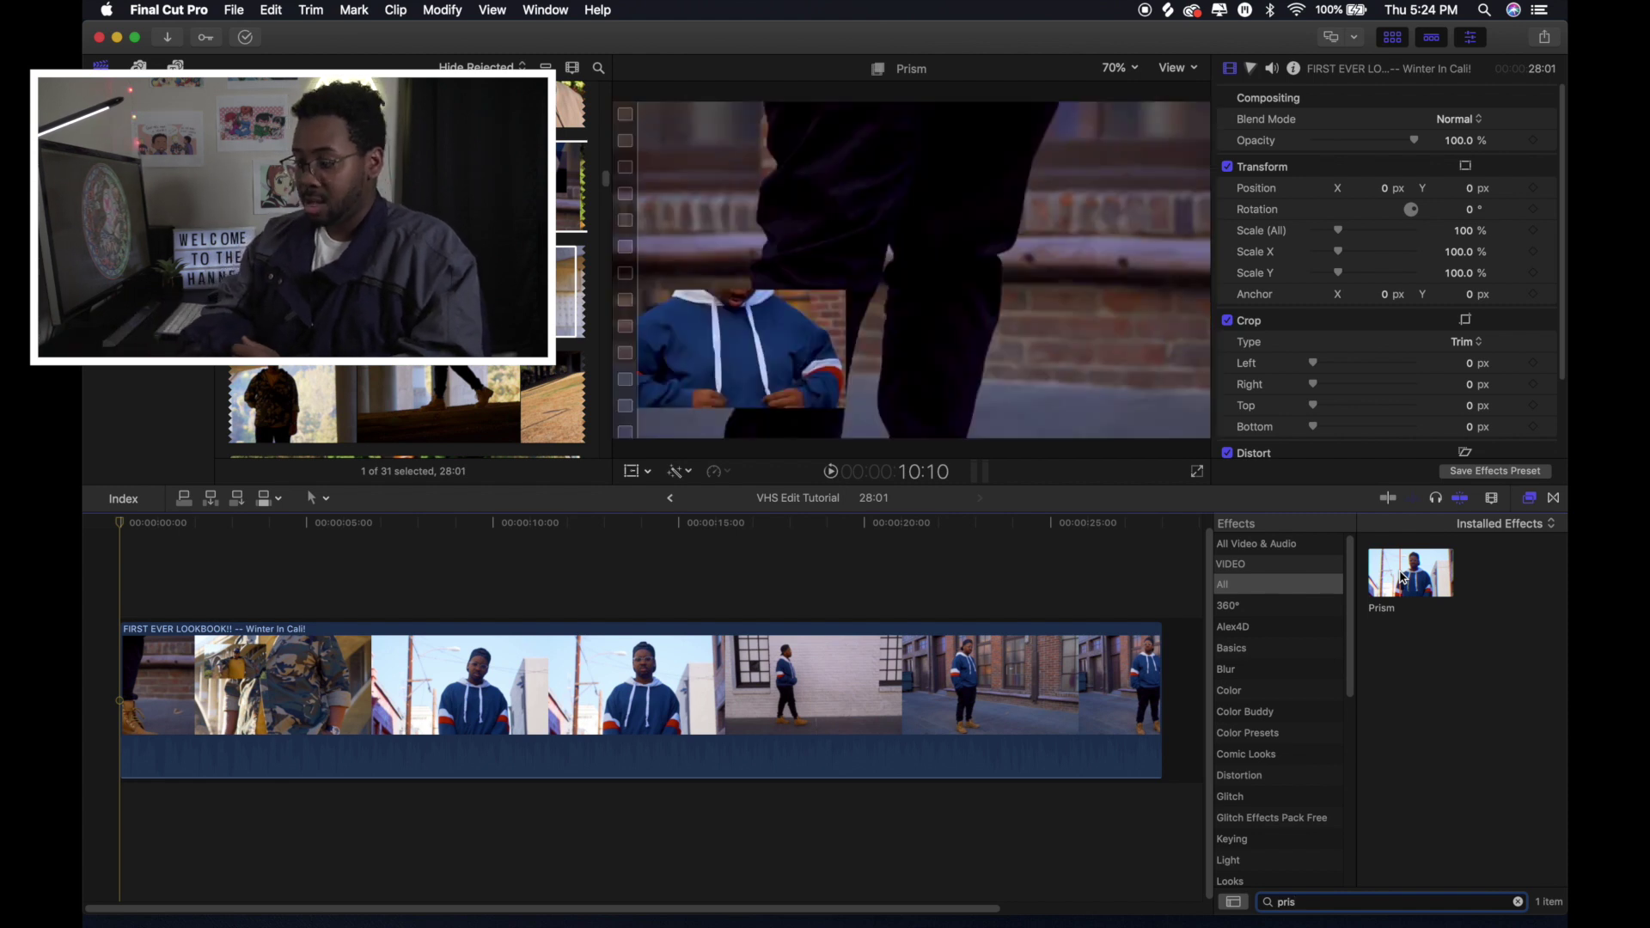
drag(1405, 577, 908, 715)
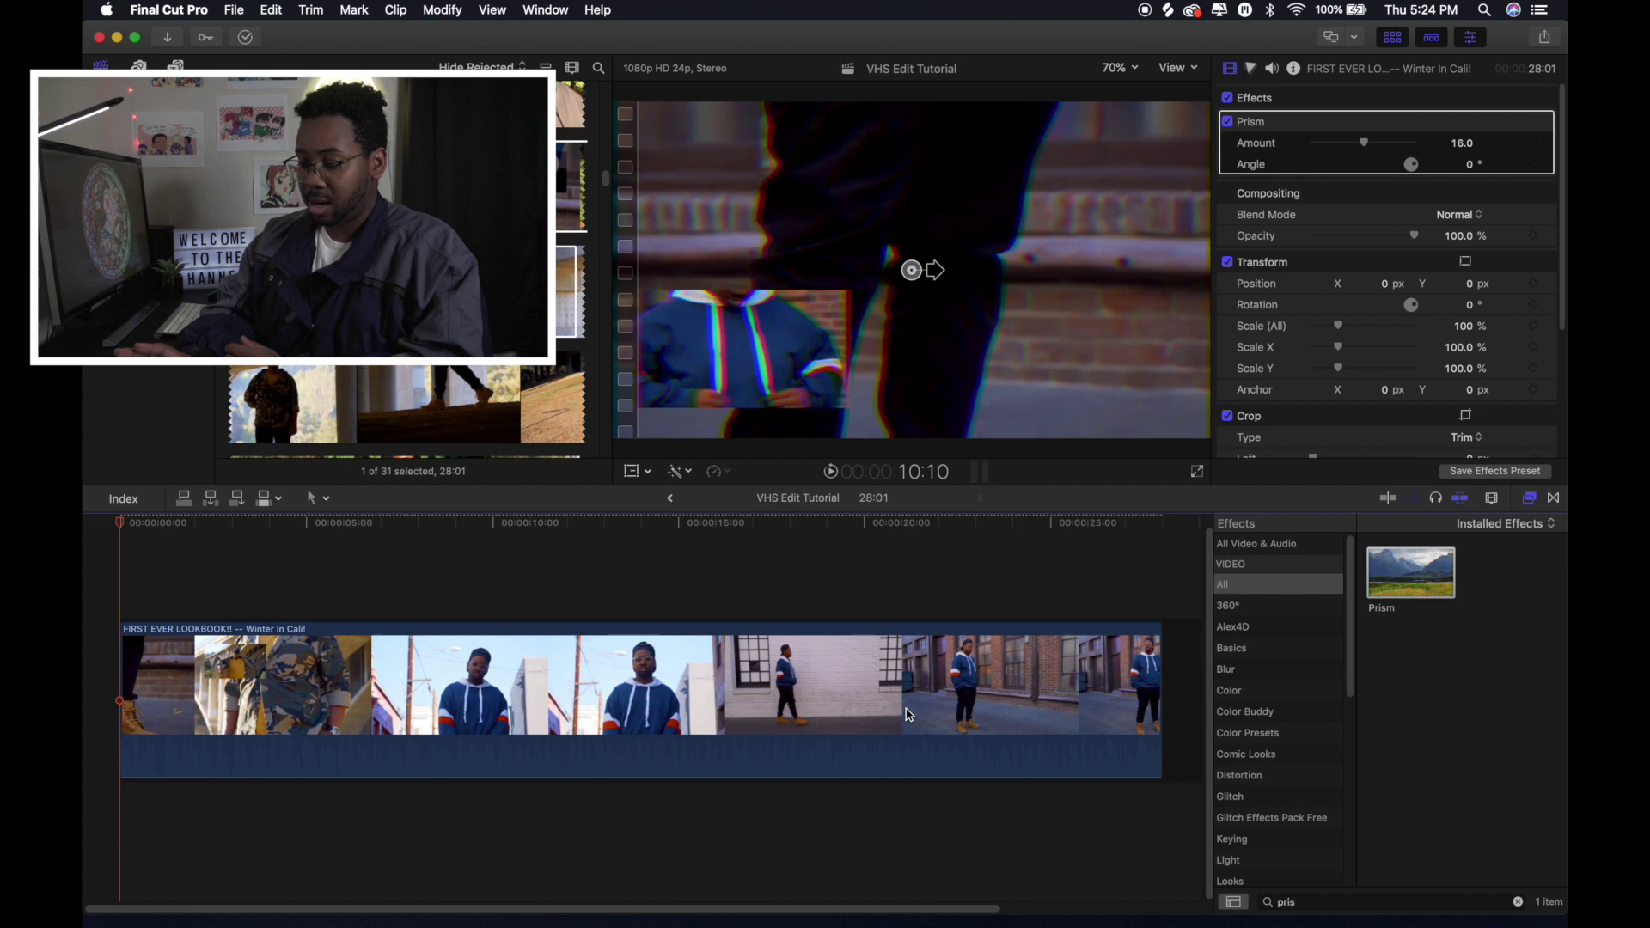
- Enable Prism in the Video Inspector and lower its Amount from 16 to 10
click(419, 635)
click(301, 577)
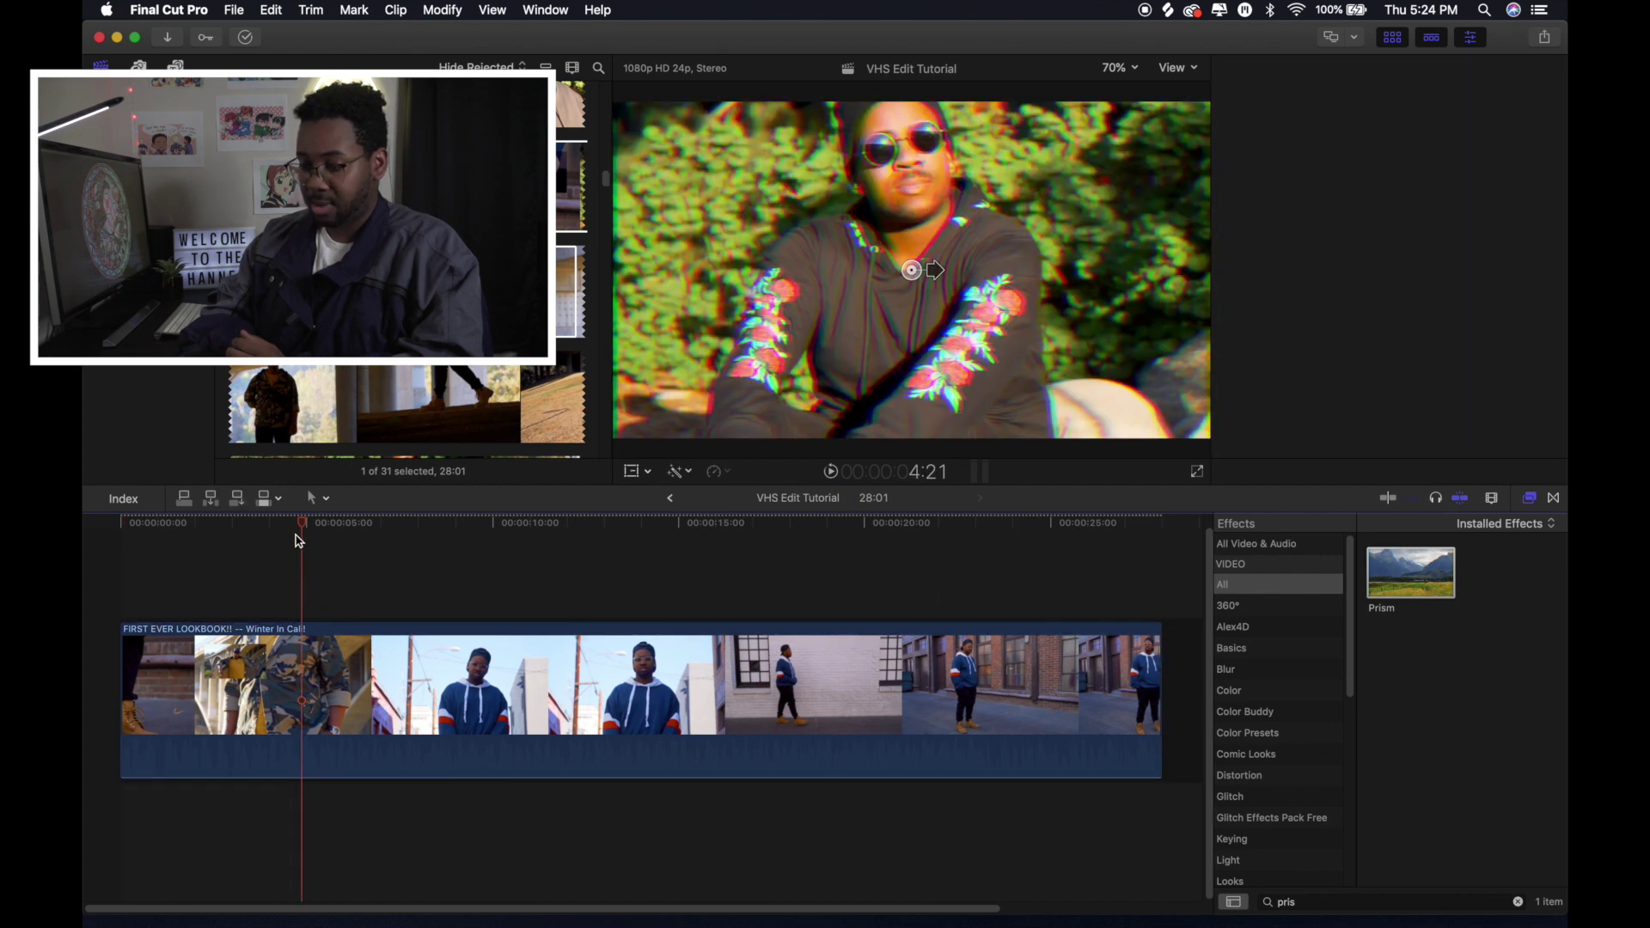
click(353, 537)
drag(357, 540, 420, 554)
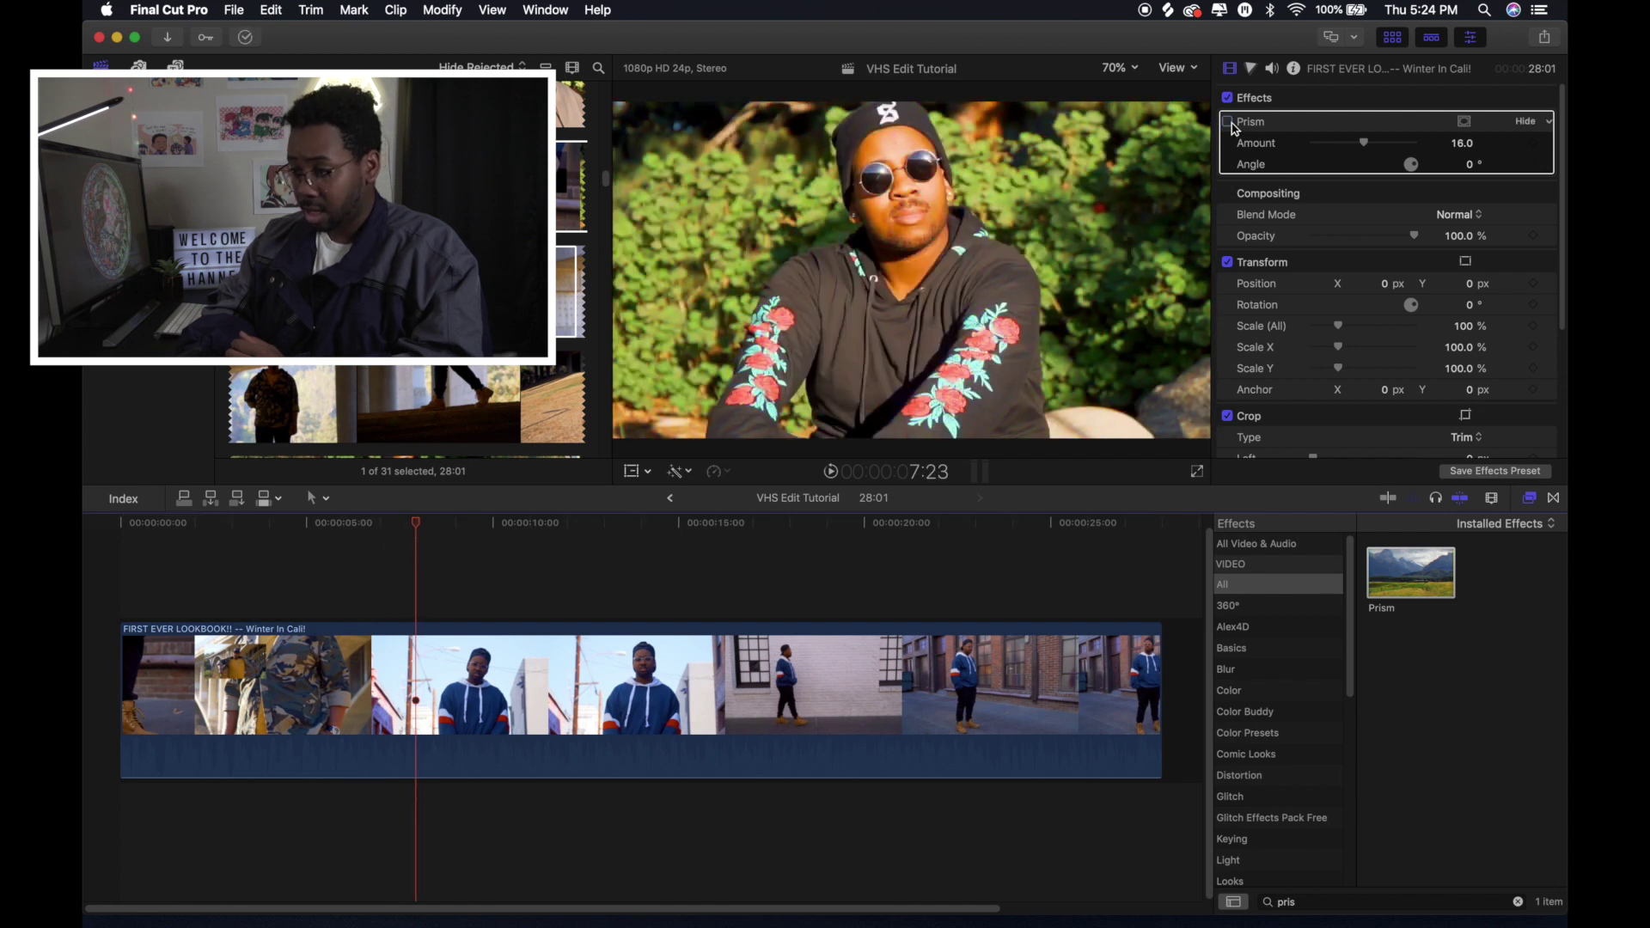
click(1228, 122)
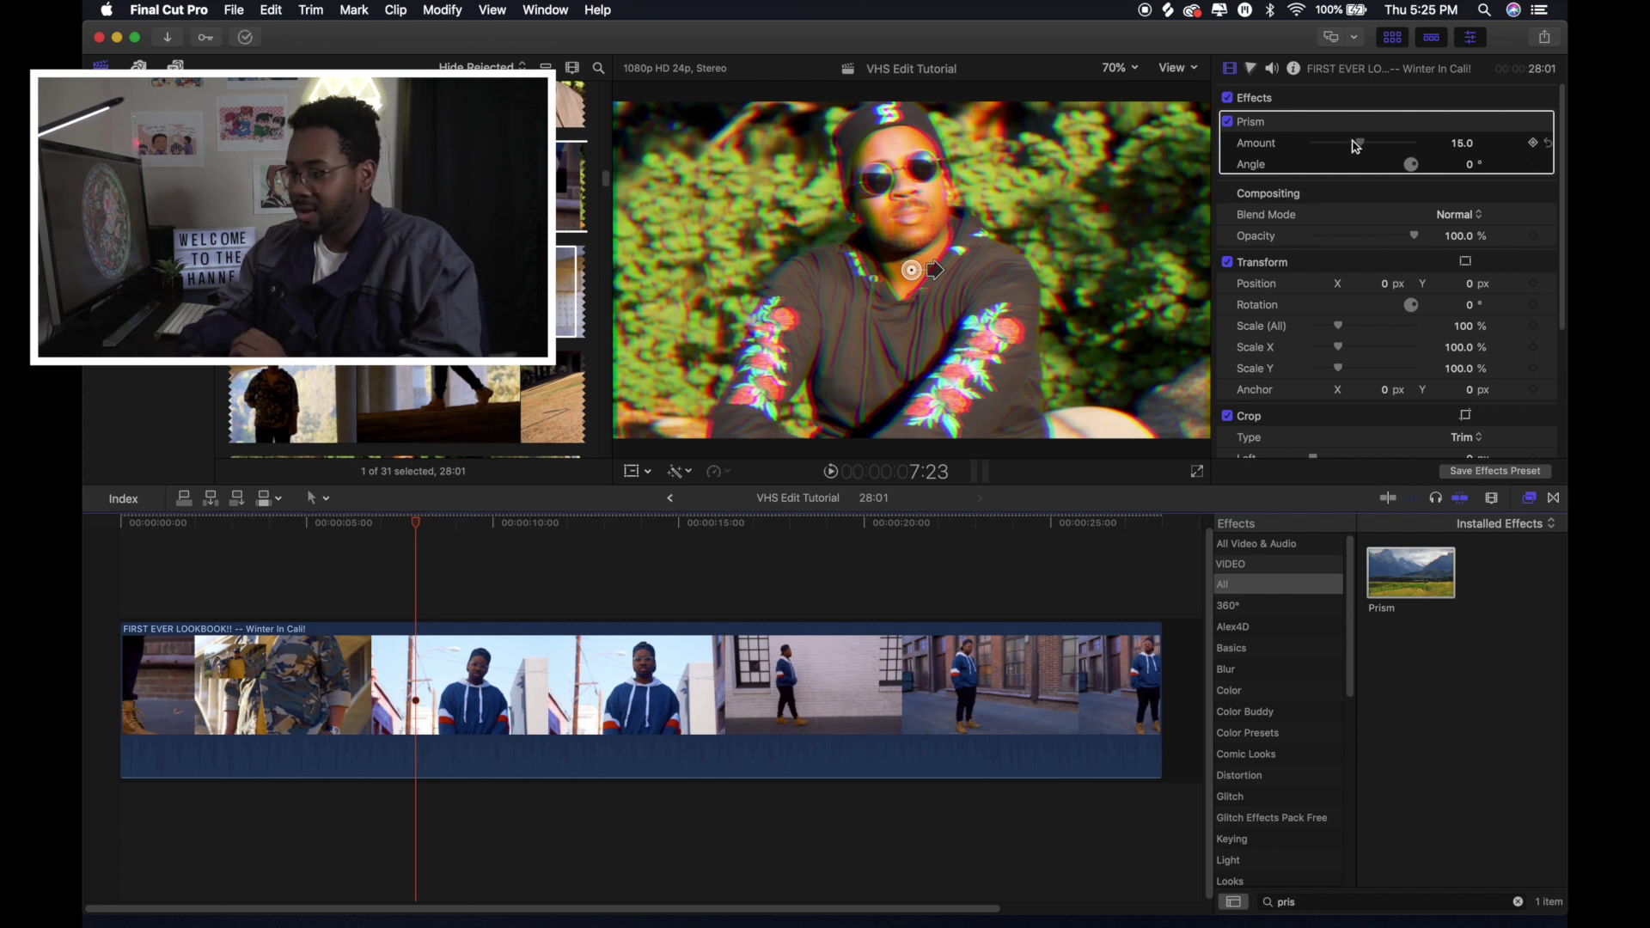
mouse_move(1365, 148)
mouse_down()
mouse_move(1327, 147)
mouse_move(1357, 148)
mouse_up()
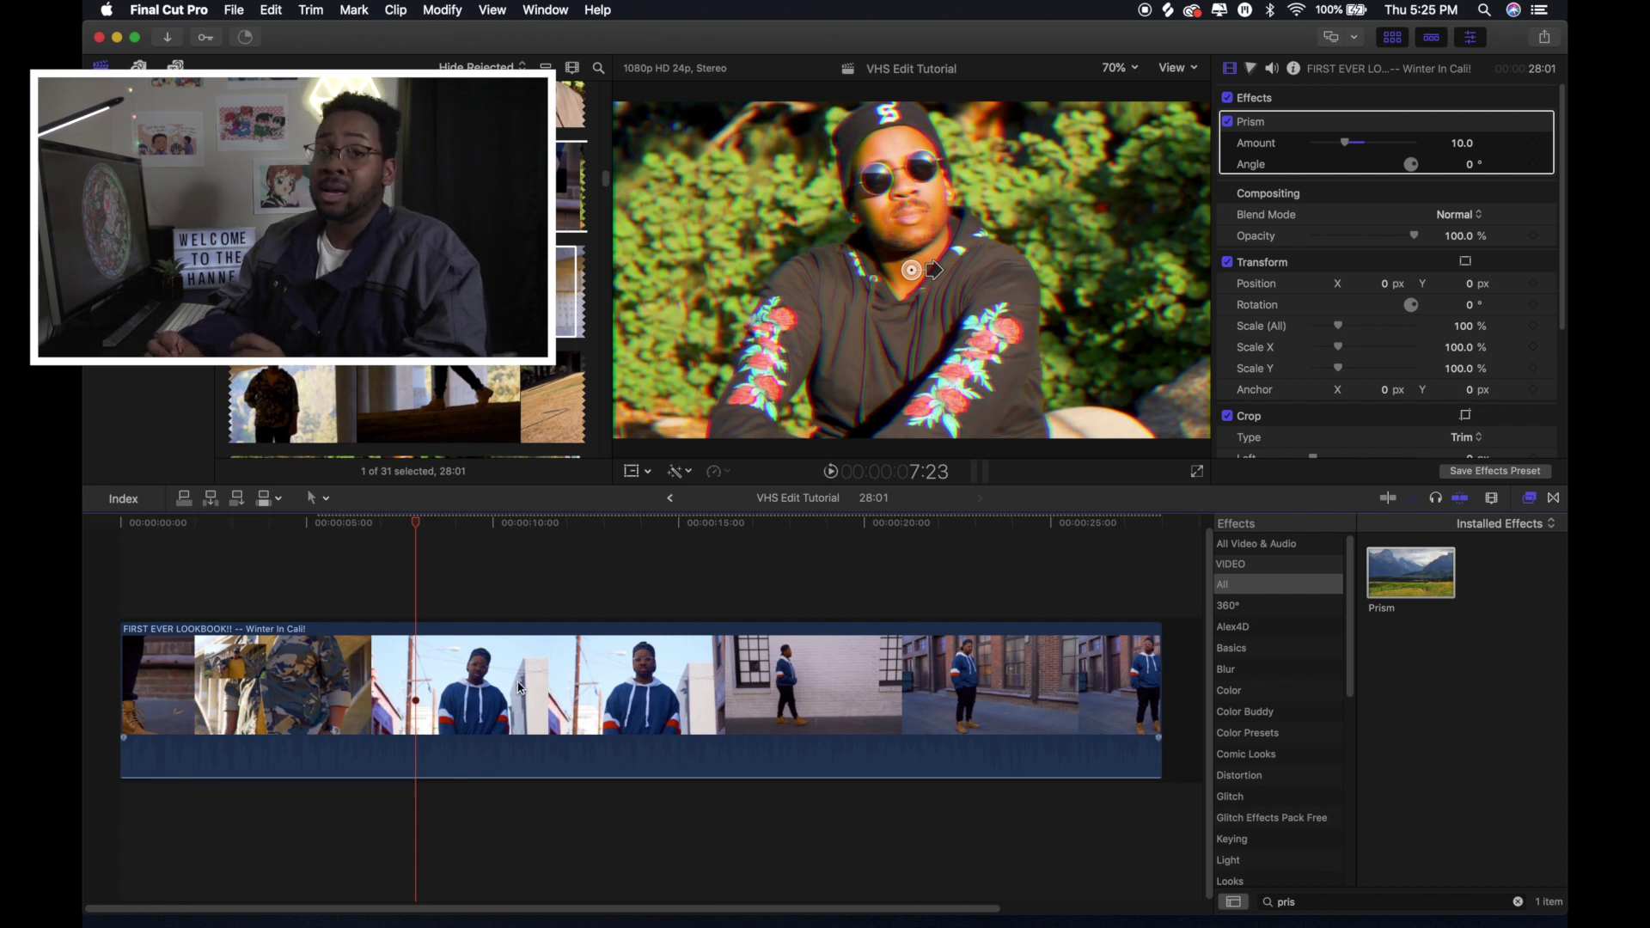
- Search the effects for 'film' and apply Film Grain to the lookbook clip
click(122, 636)
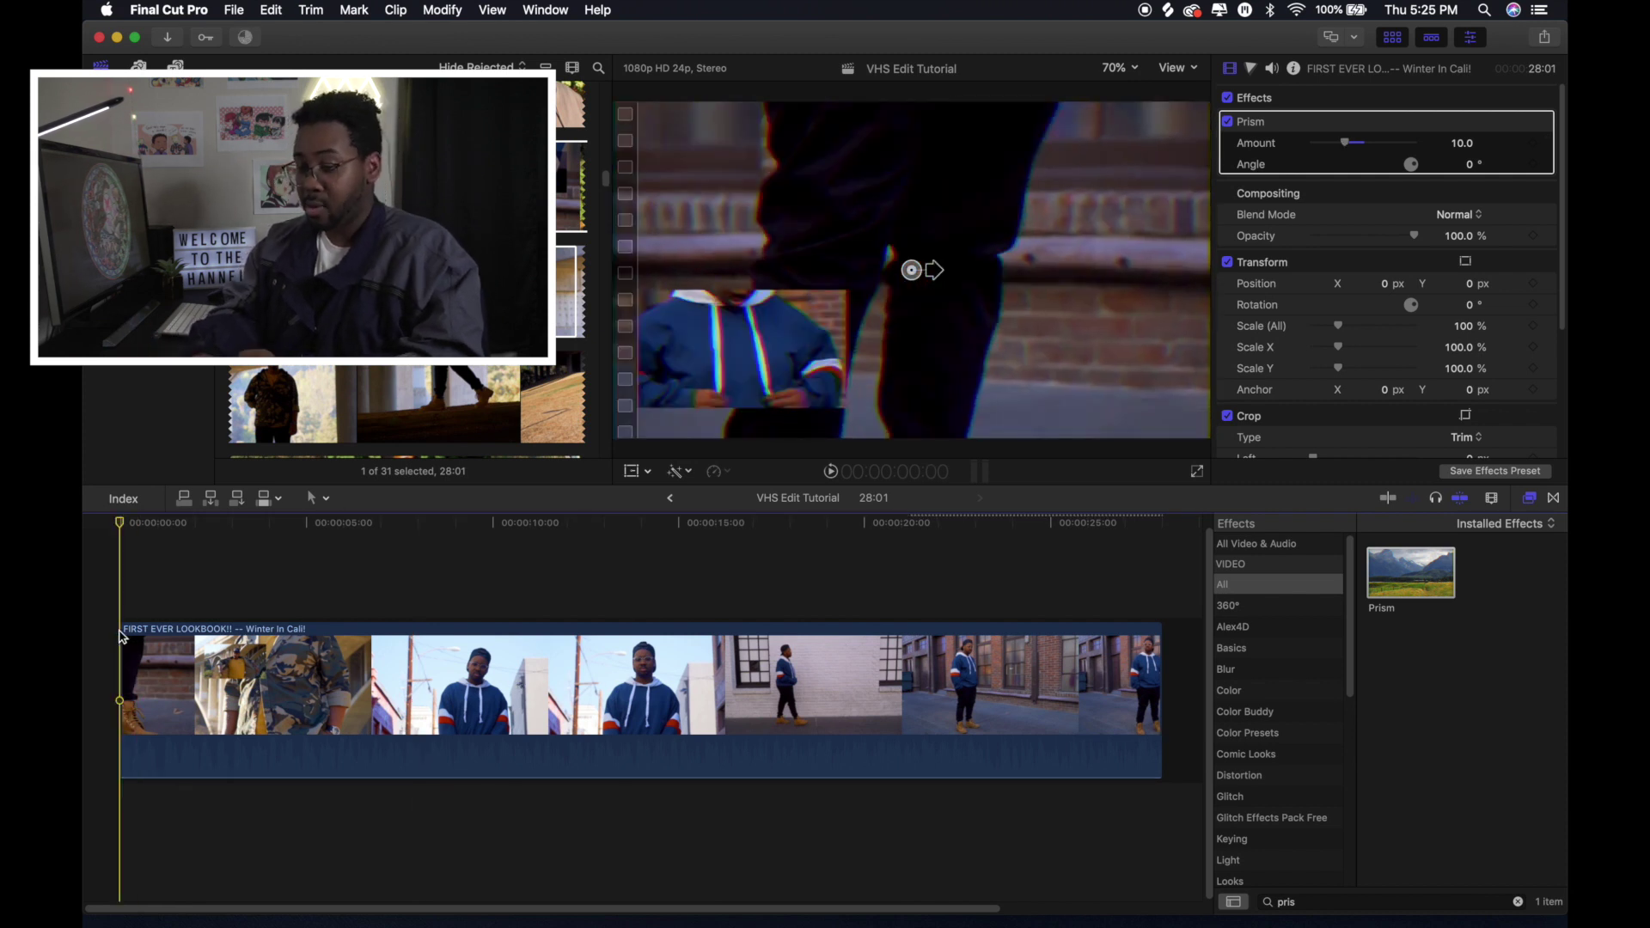
click(1518, 902)
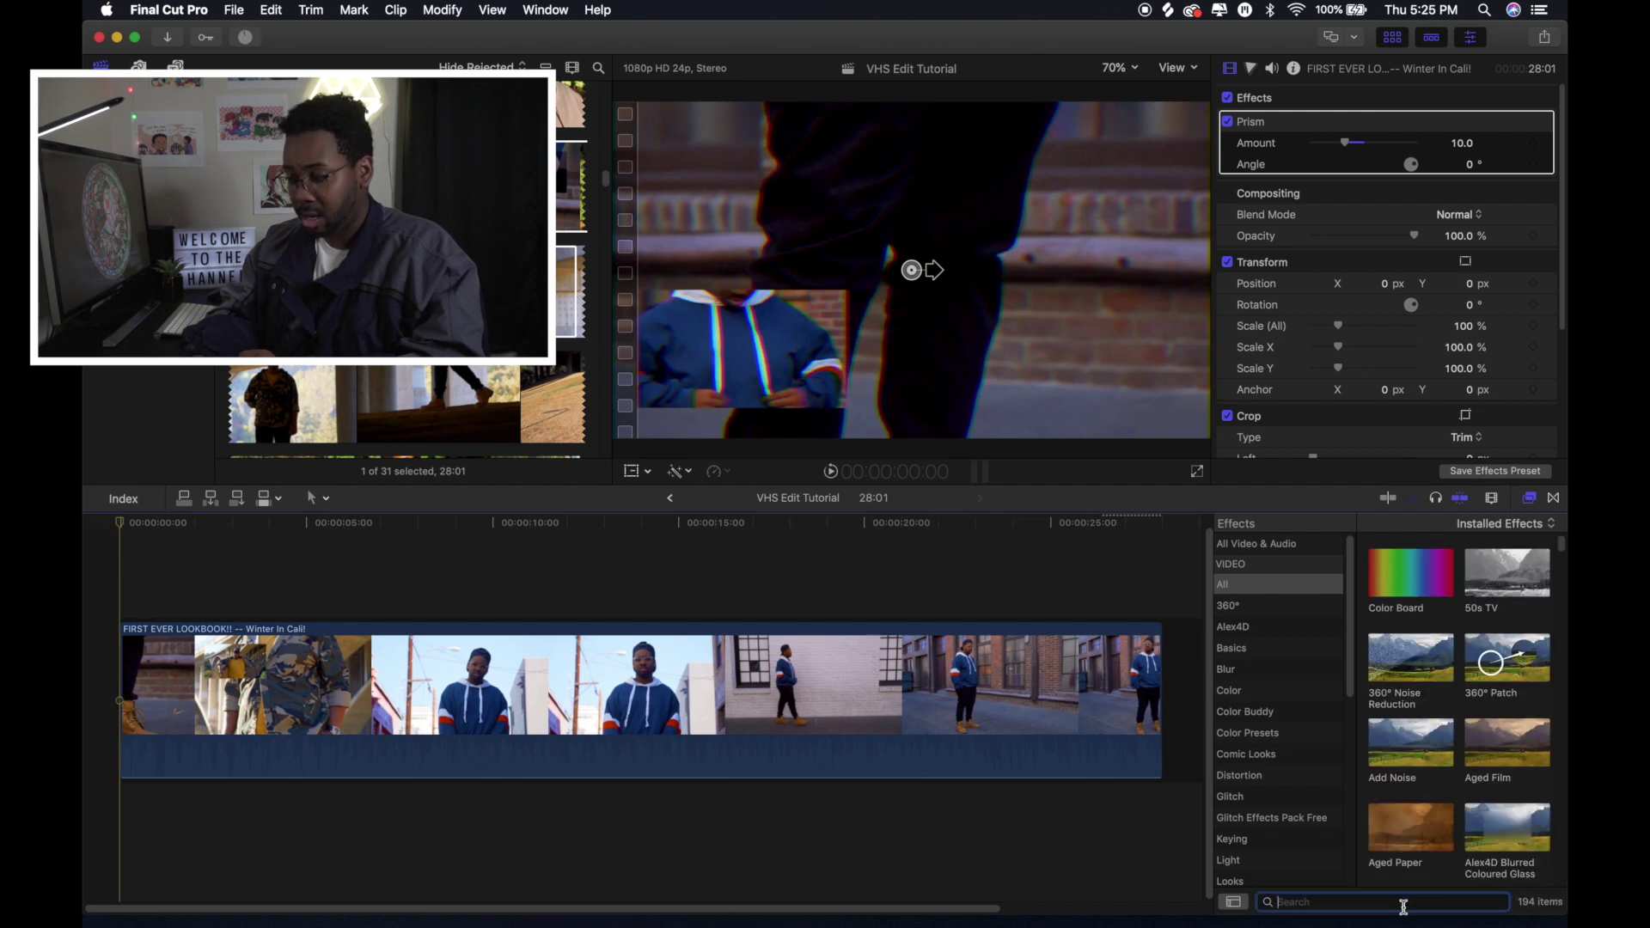
text(film)
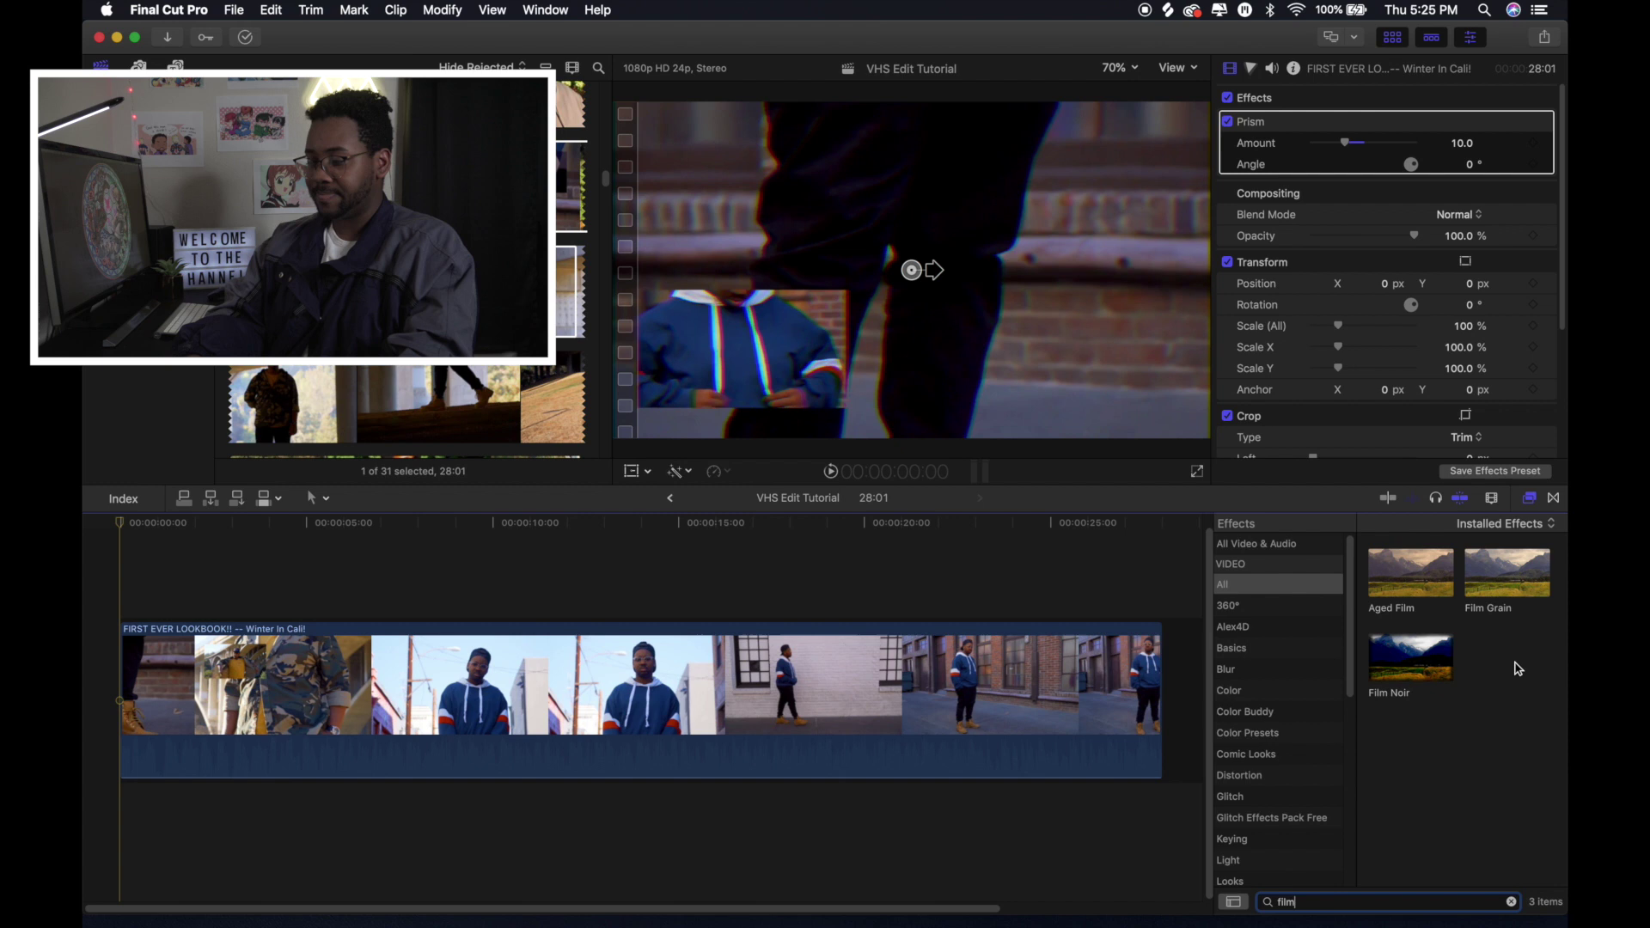
drag(1509, 569, 776, 670)
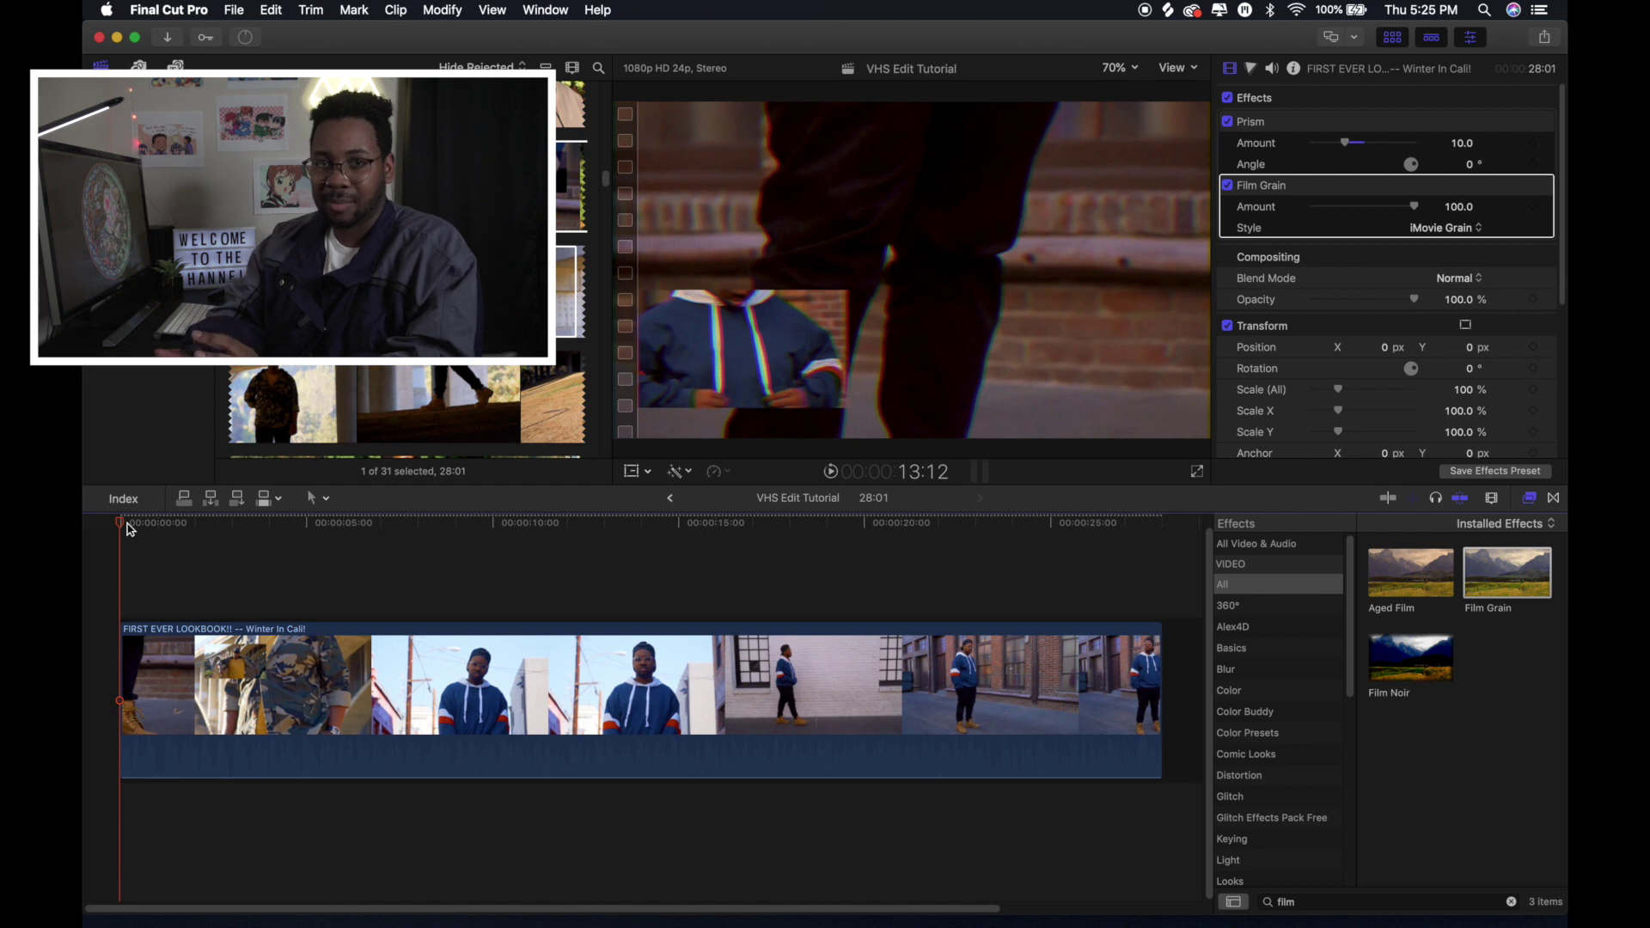
- Preview the grain on the clip and set the Film Grain Style to Realistic Grain
click(290, 570)
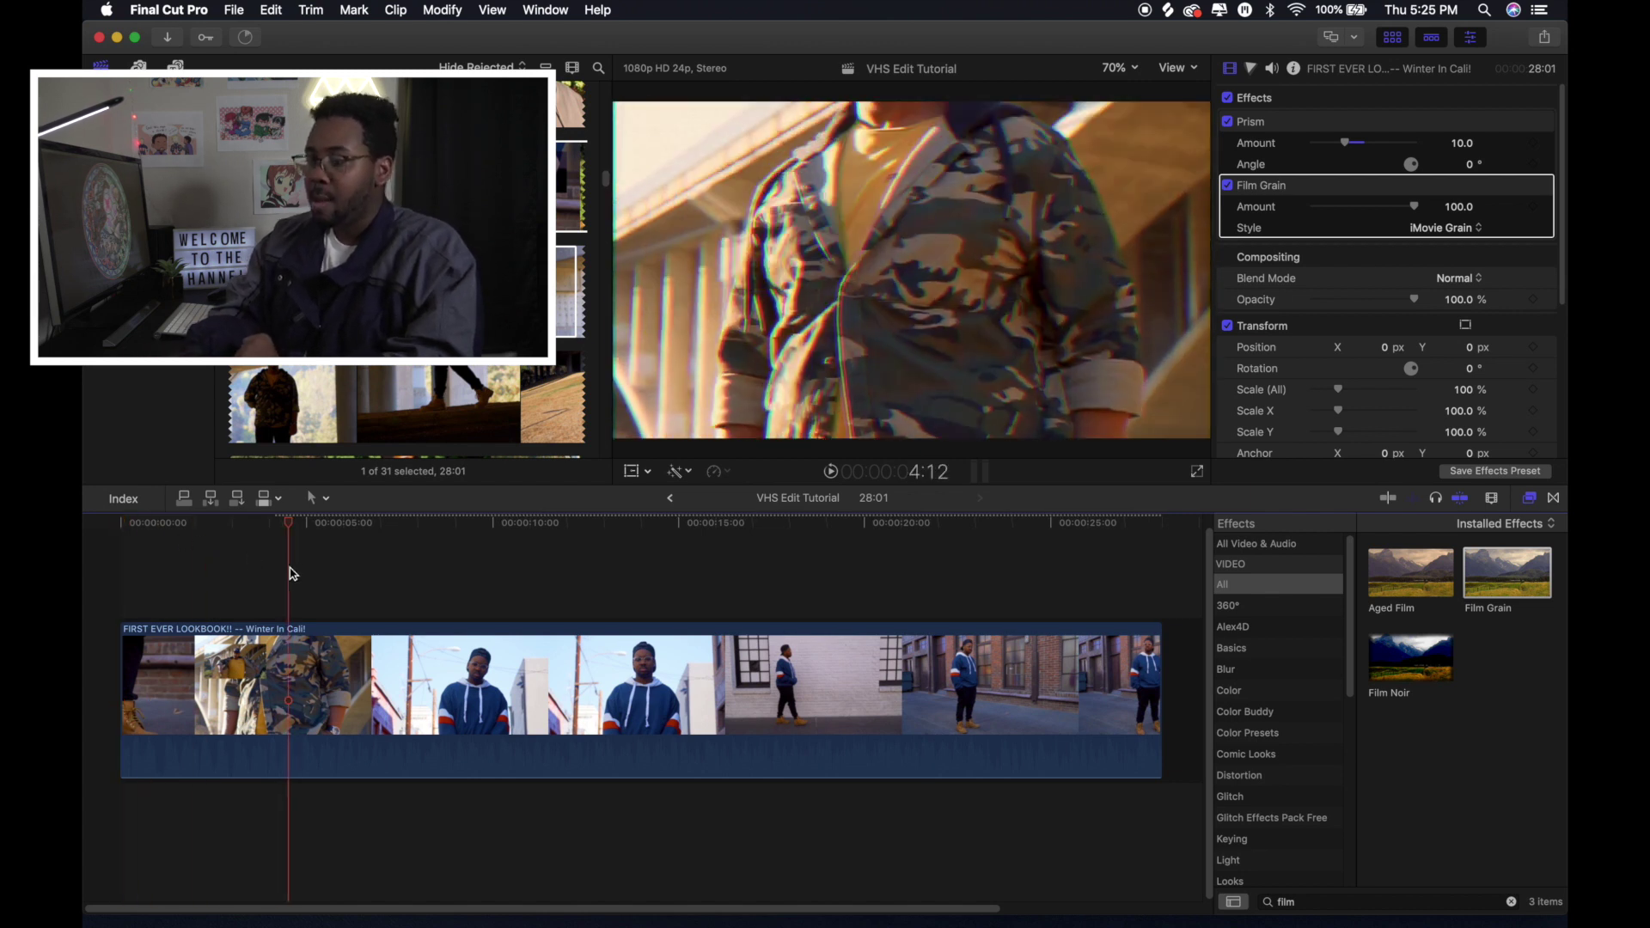
drag(292, 574, 453, 596)
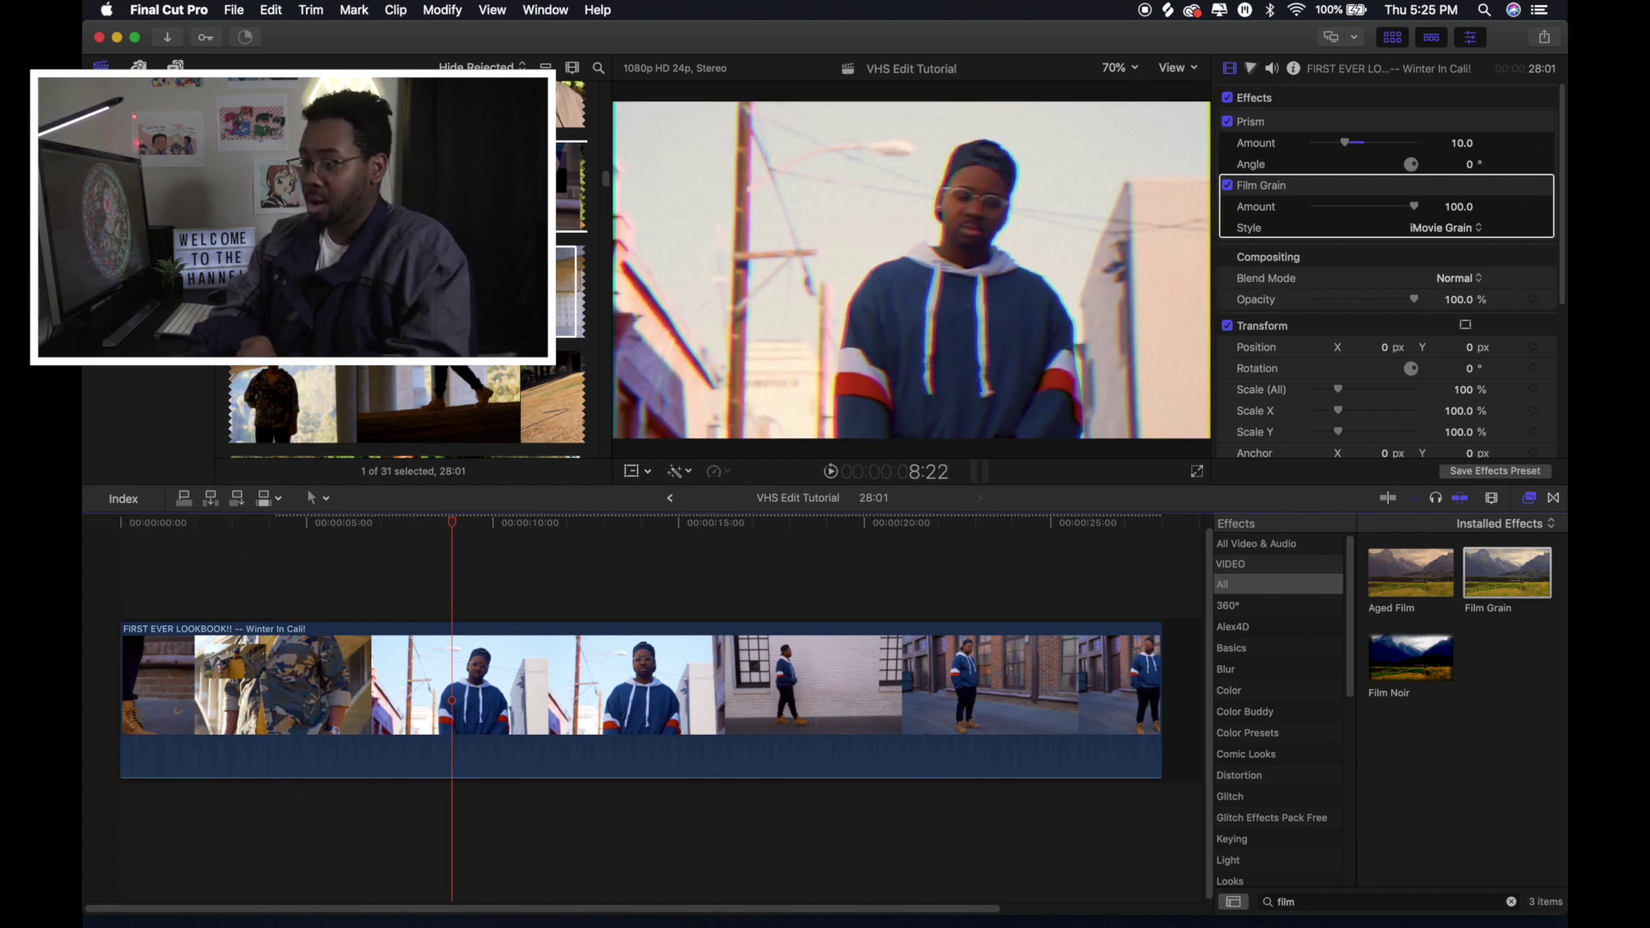
click(1466, 227)
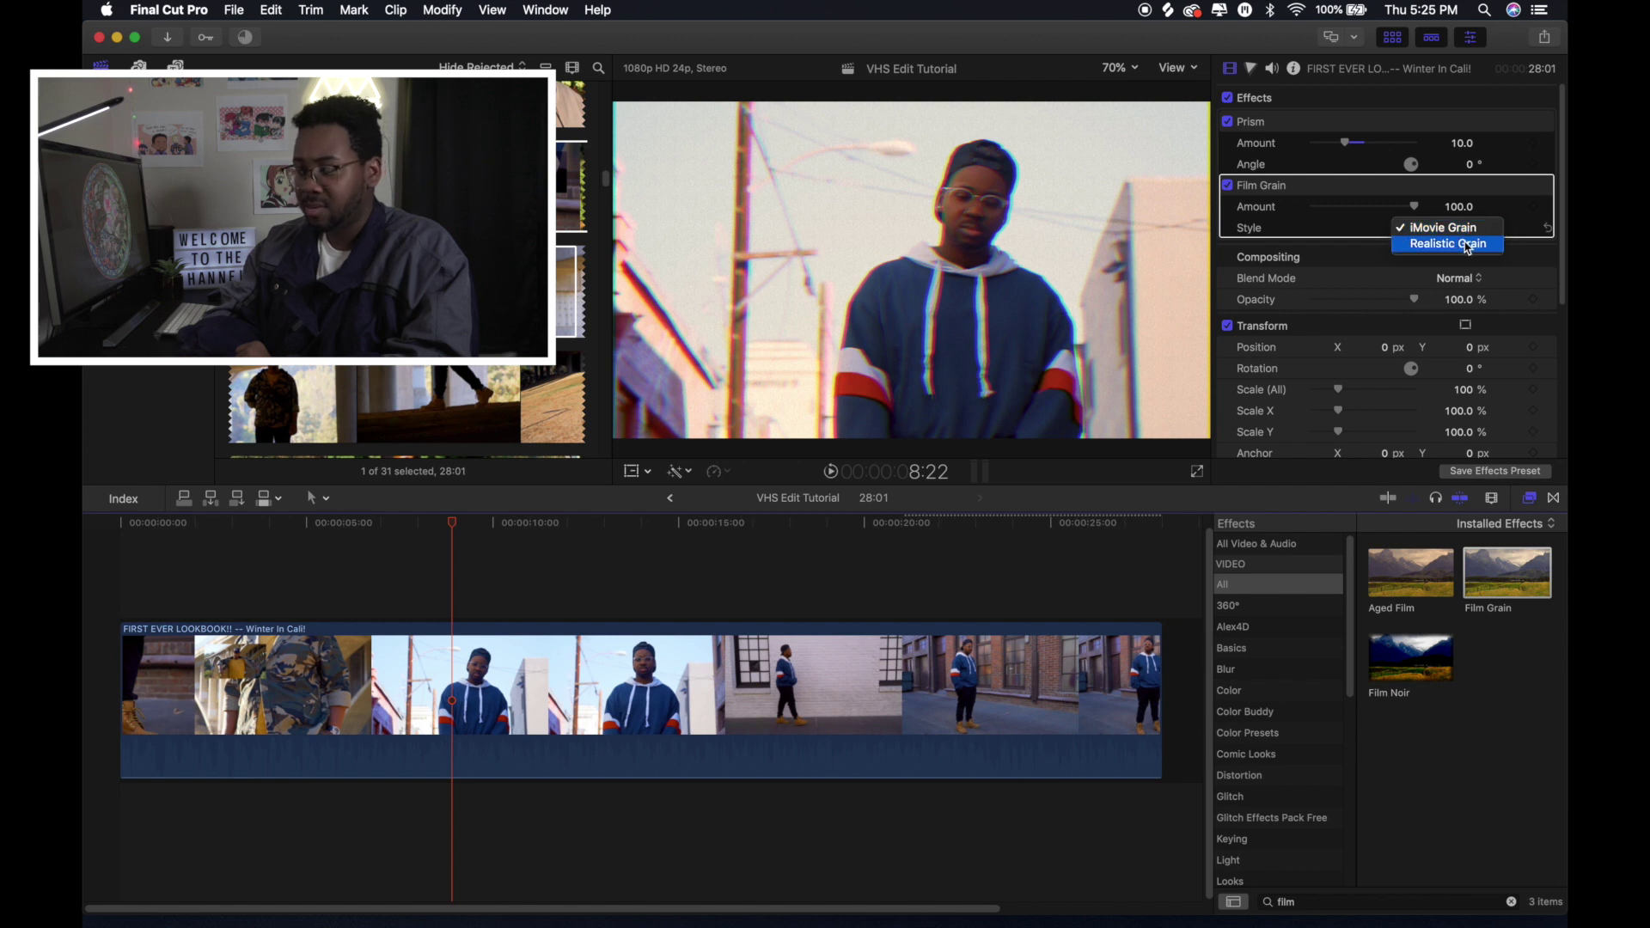
click(1468, 246)
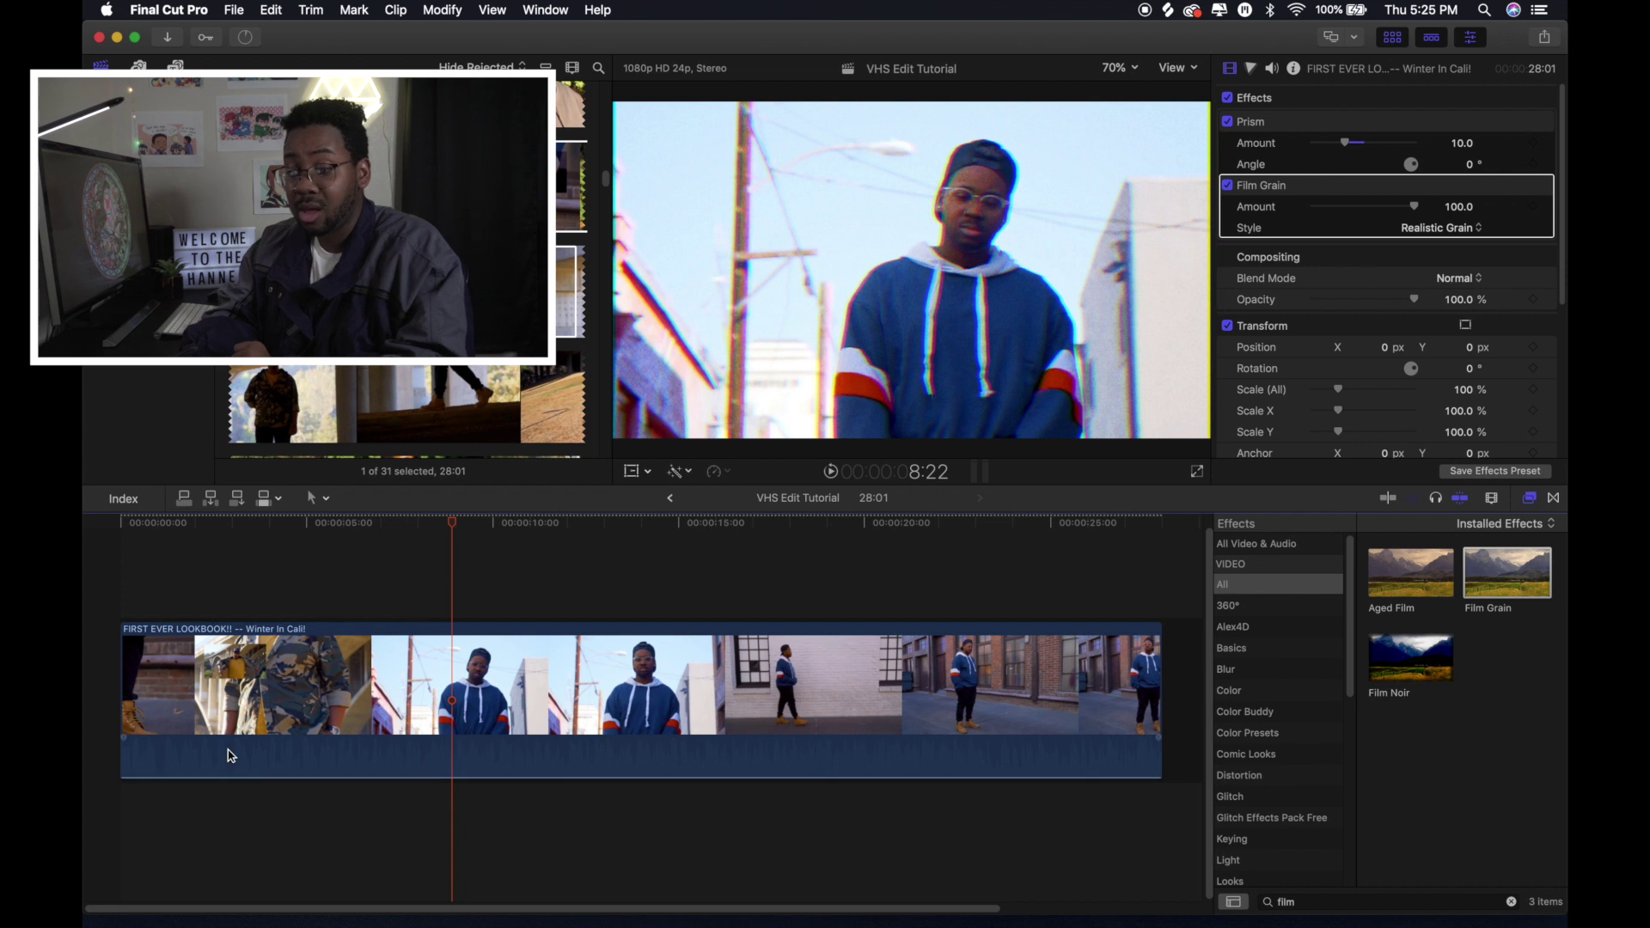
- Compare iMovie Grain with Realistic Grain, keeping Realistic Grain at Amount 100
drag(454, 519, 411, 521)
drag(422, 581, 691, 567)
click(1451, 228)
click(1448, 213)
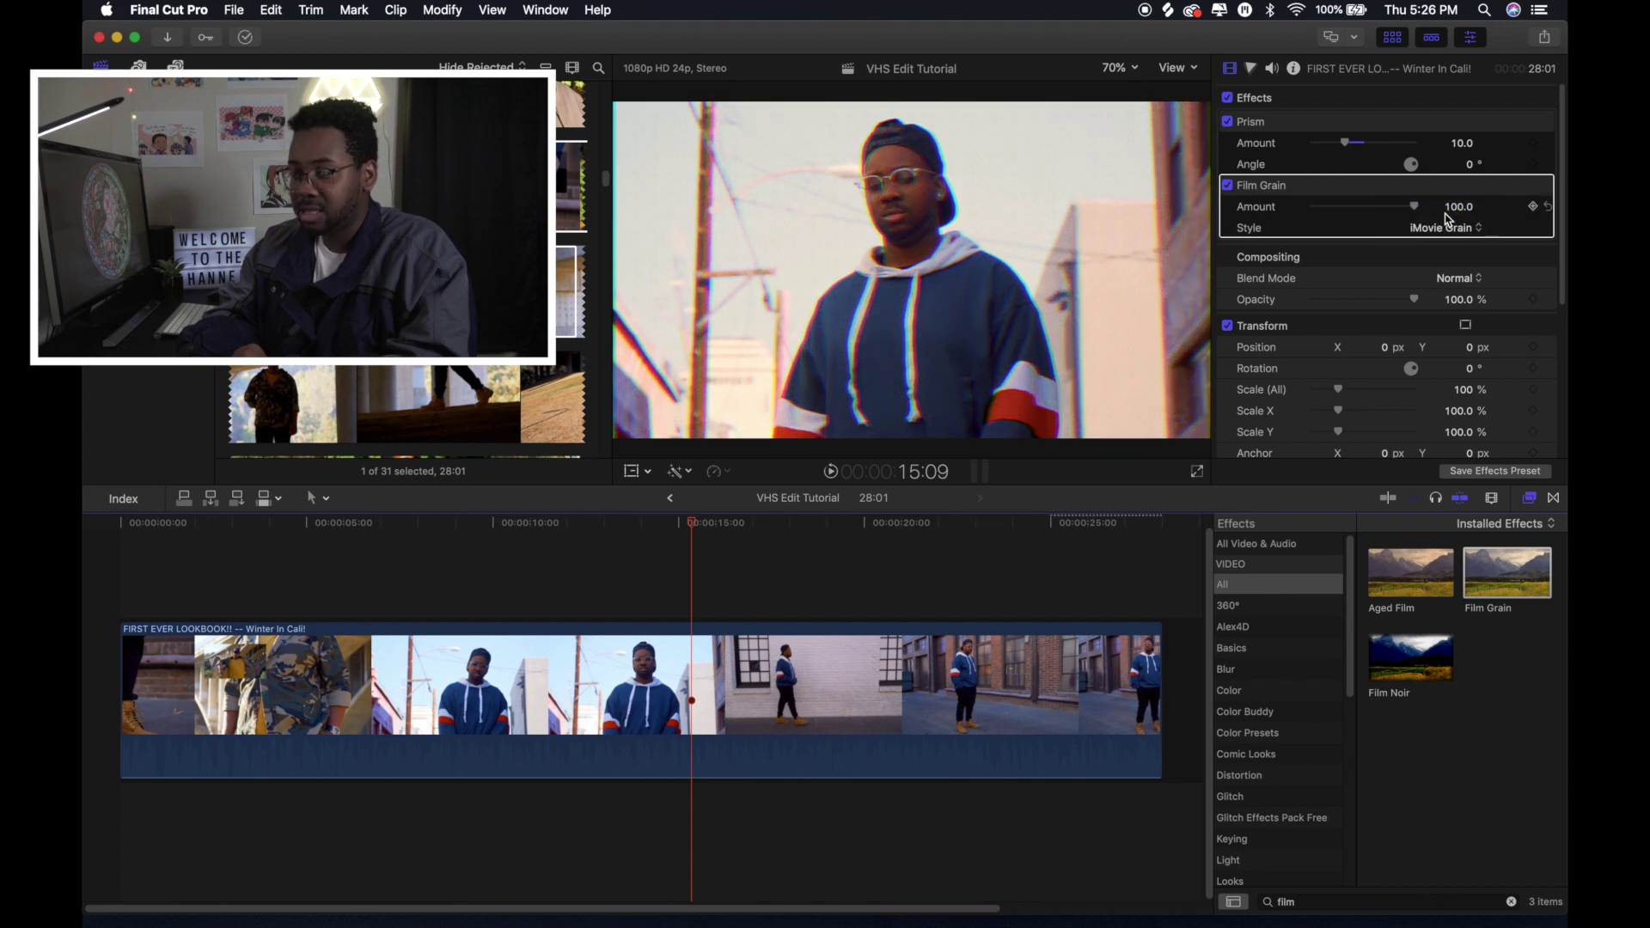
click(1454, 229)
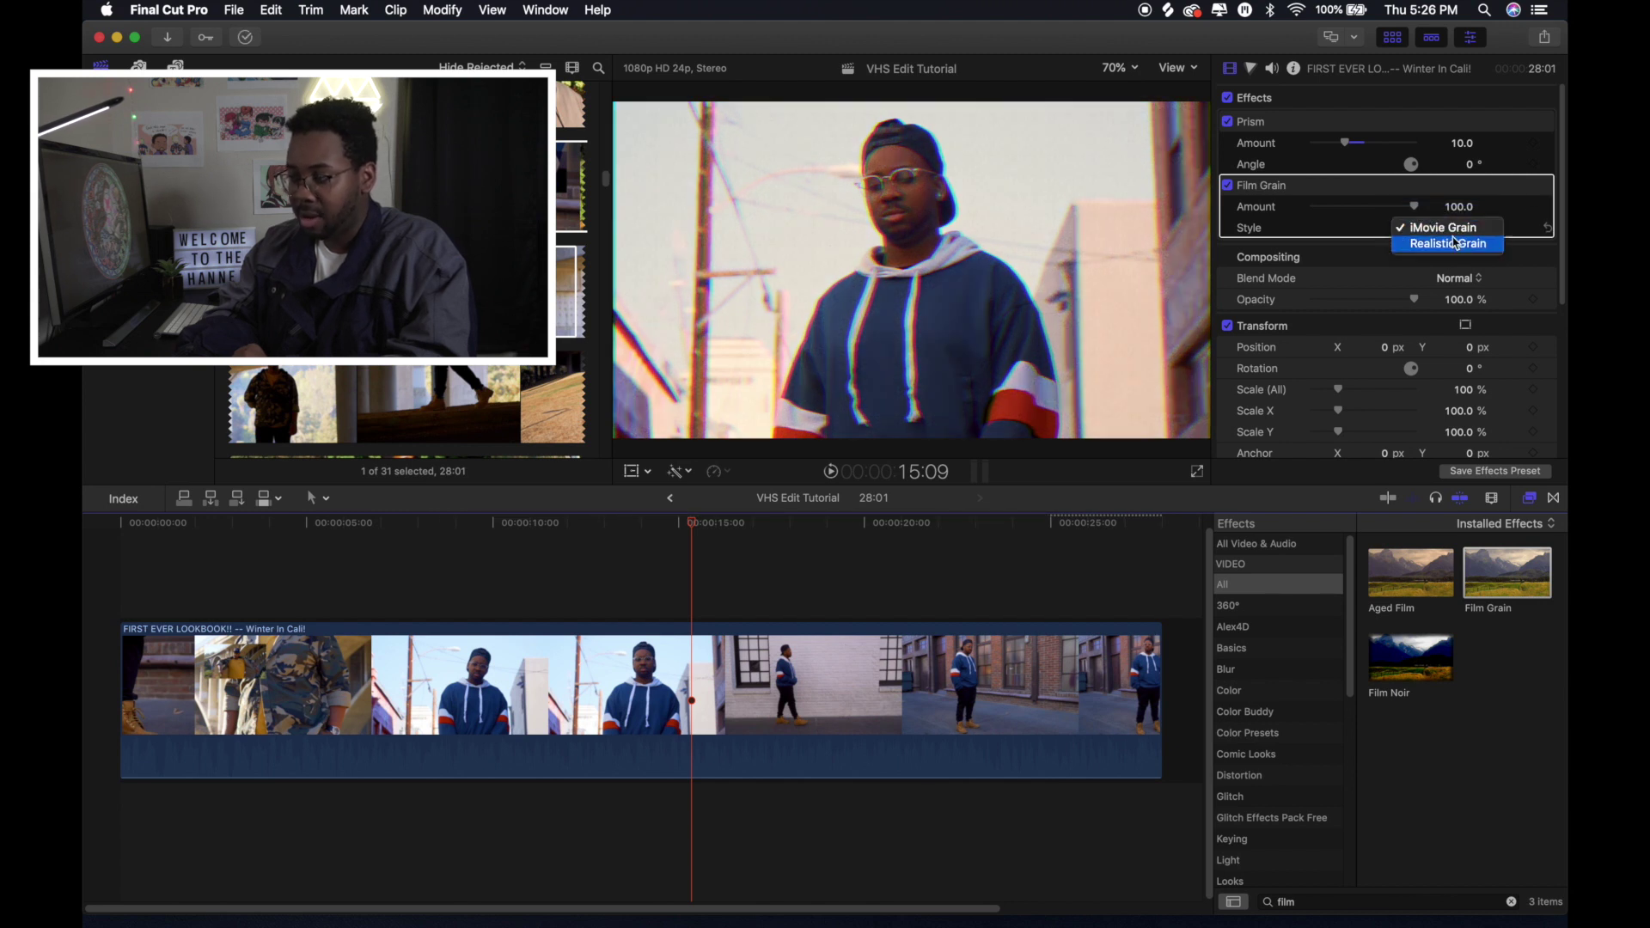
click(1448, 244)
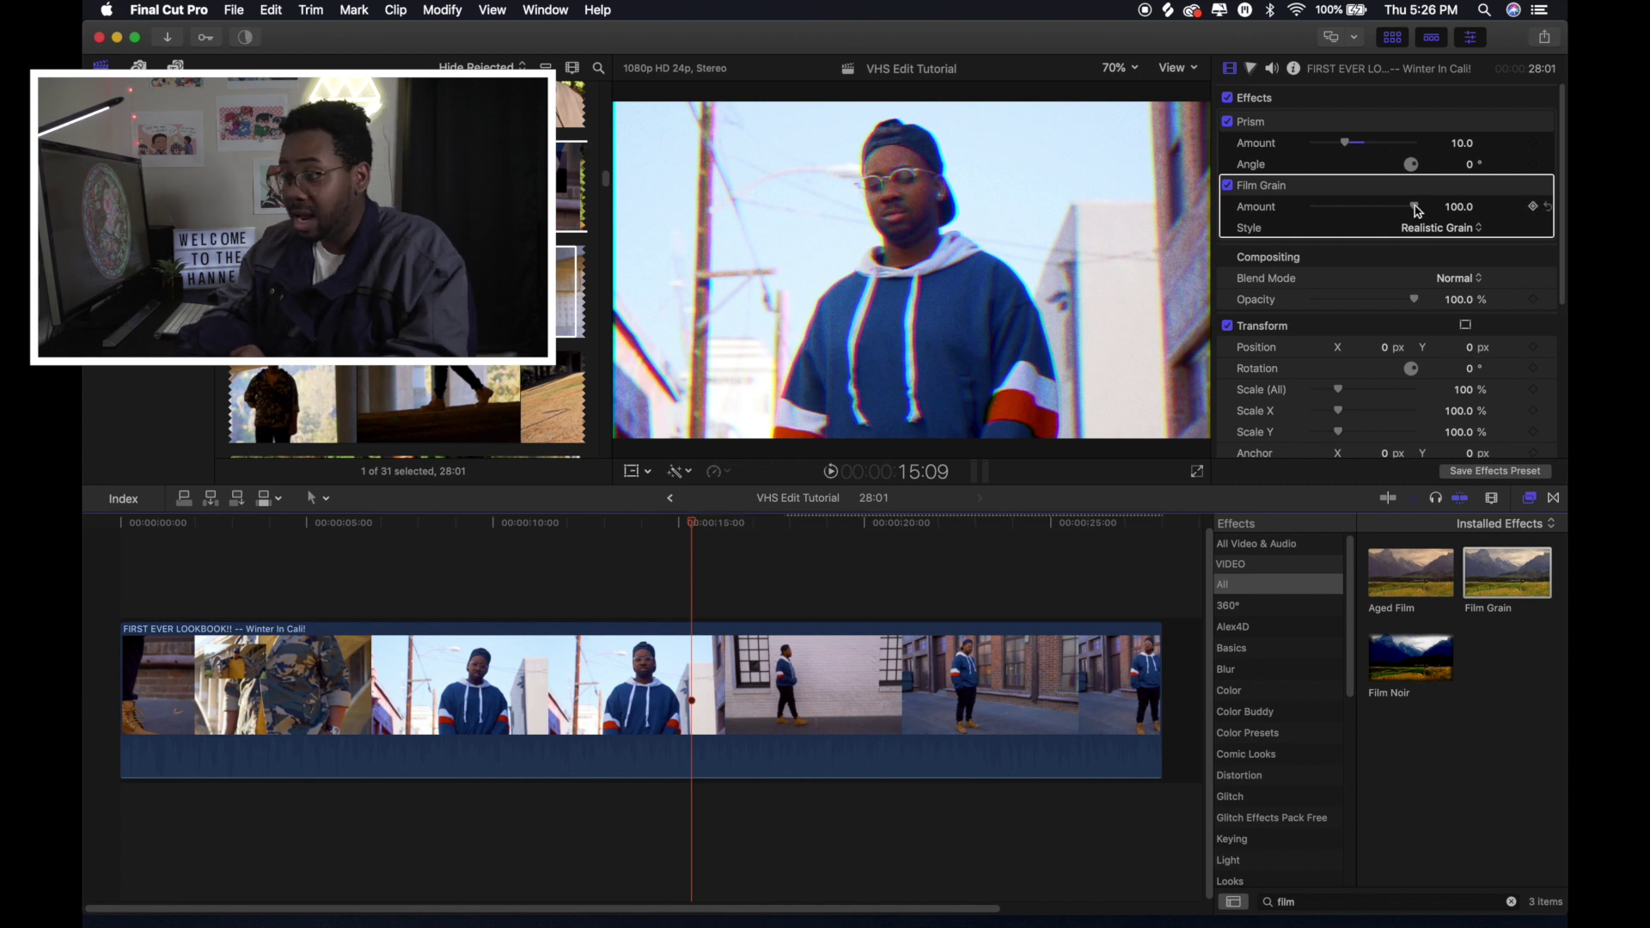
drag(1416, 210, 1454, 224)
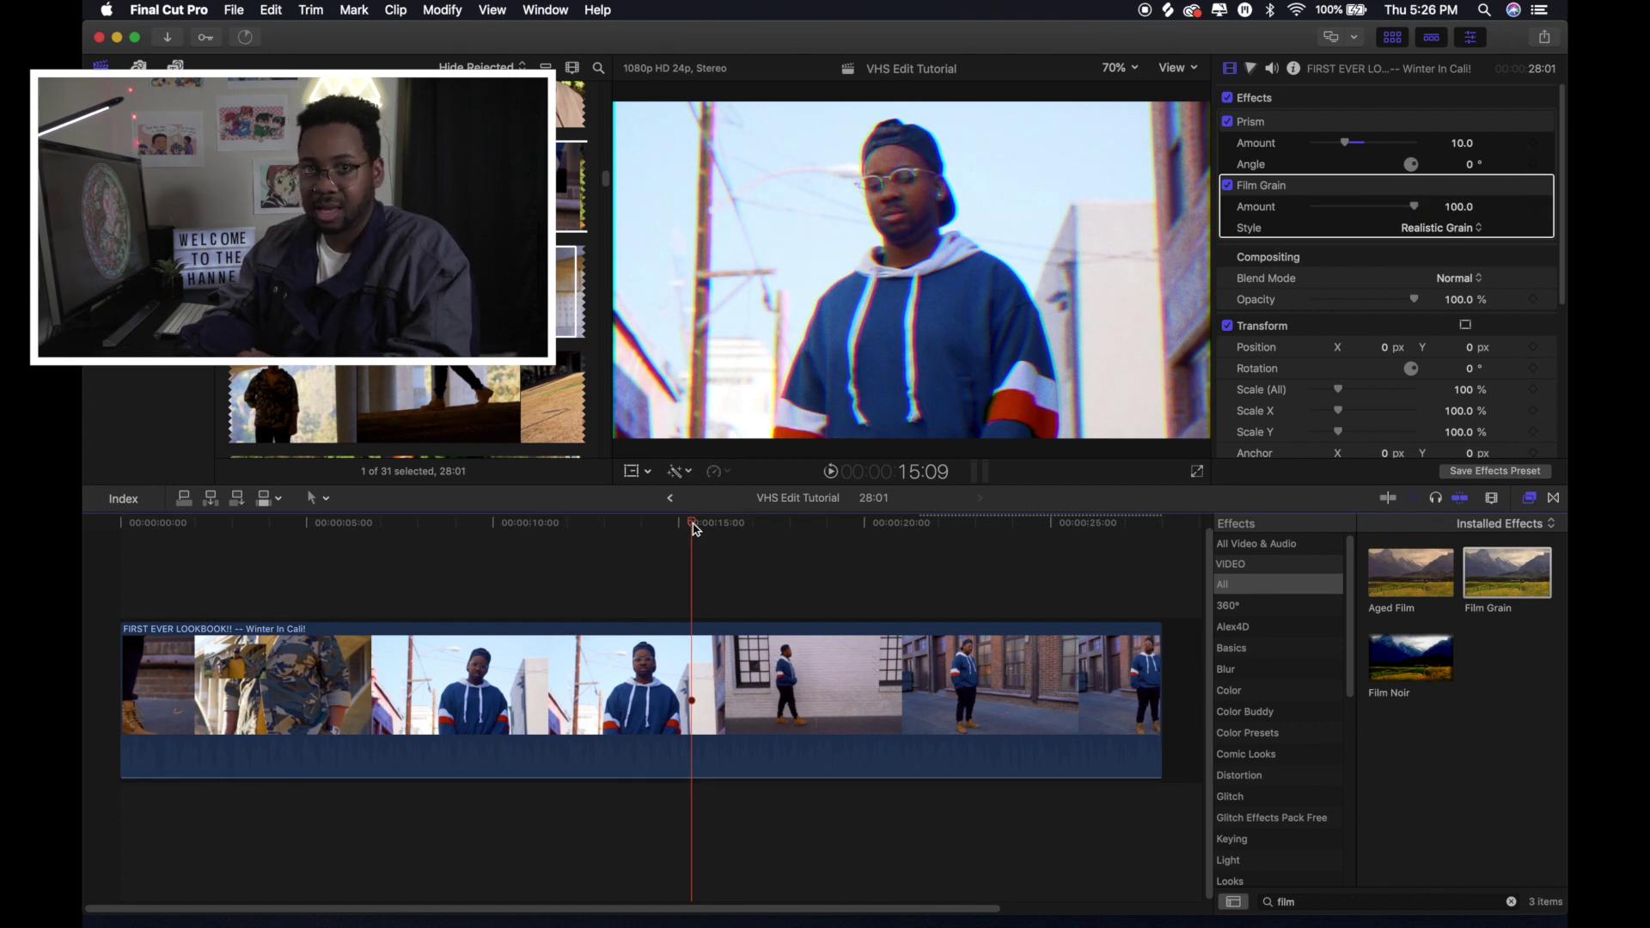
- Return the playhead to the start and clear the 'film' search to show all 194 effects
drag(696, 529, 486, 656)
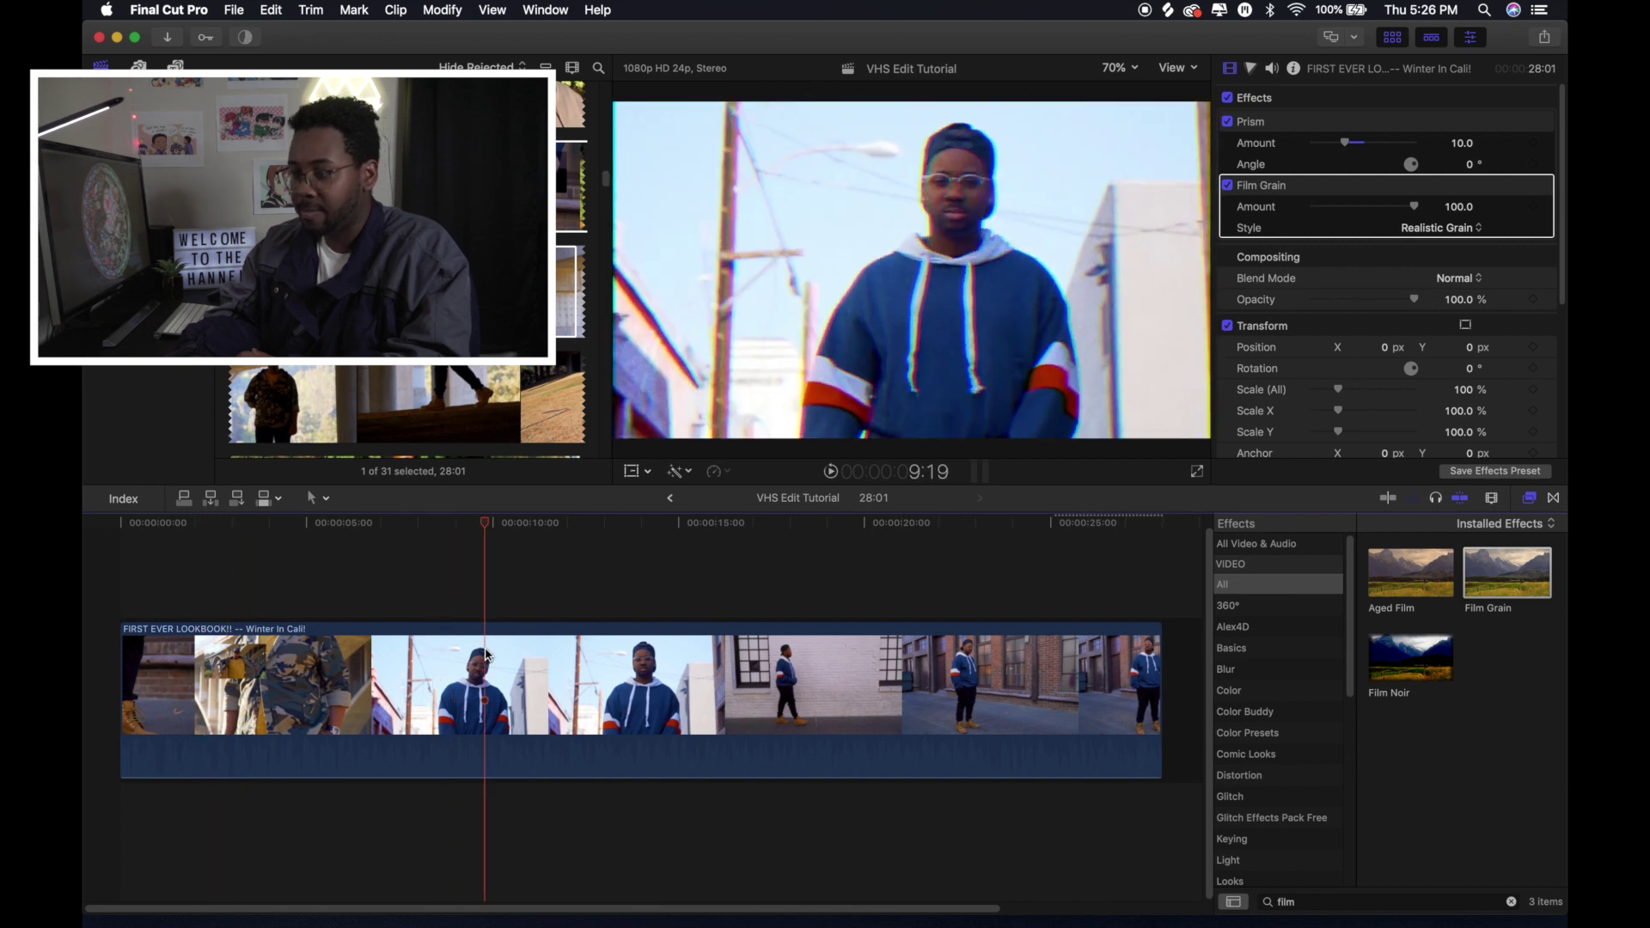
key(Home)
click(1510, 902)
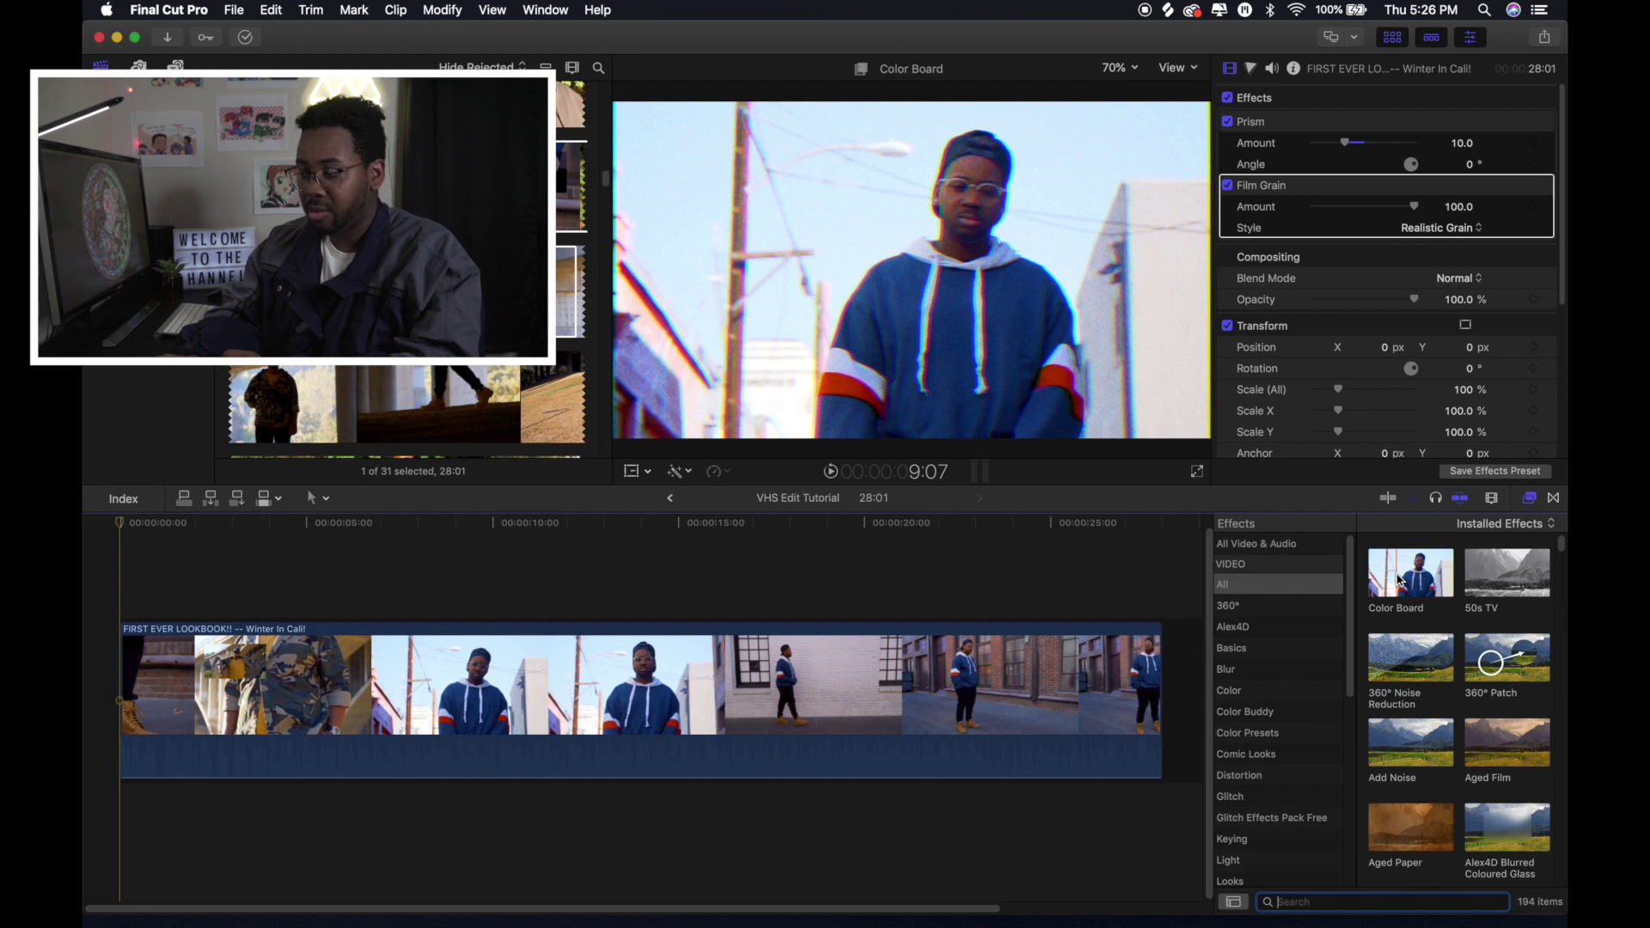
- Drag Color Board from the Effects browser onto the lookbook clip
drag(1399, 581, 847, 684)
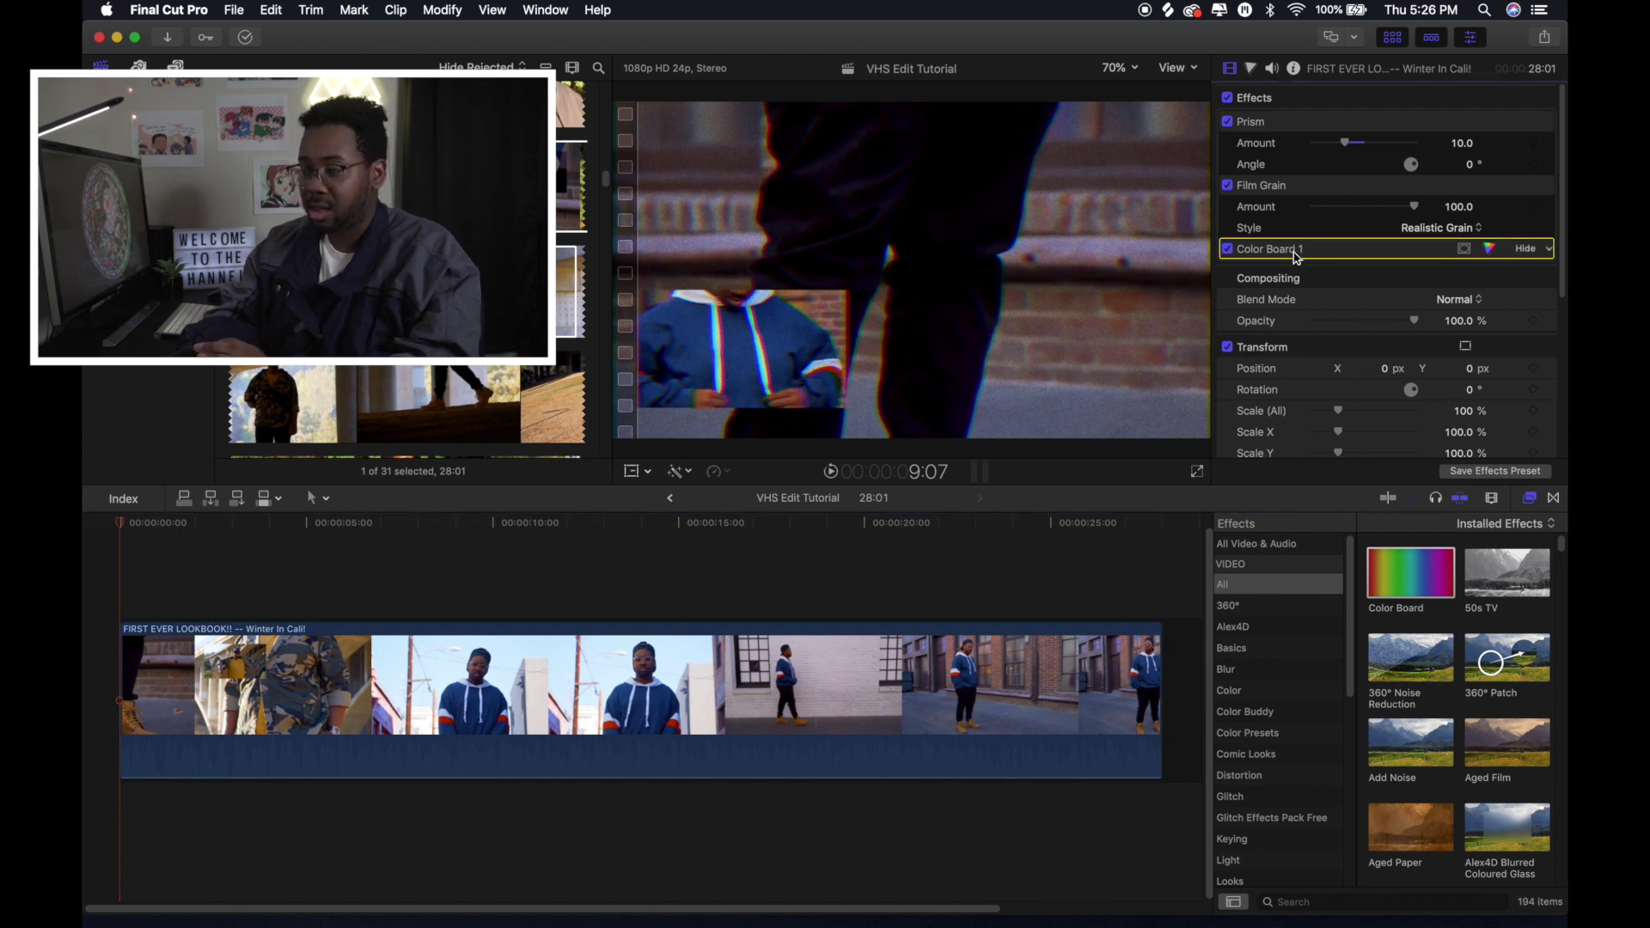
- In Color Board 1, set saturation to Master -25%, Shadows -19%, Midtones 16%, Highlights -28%
click(1490, 249)
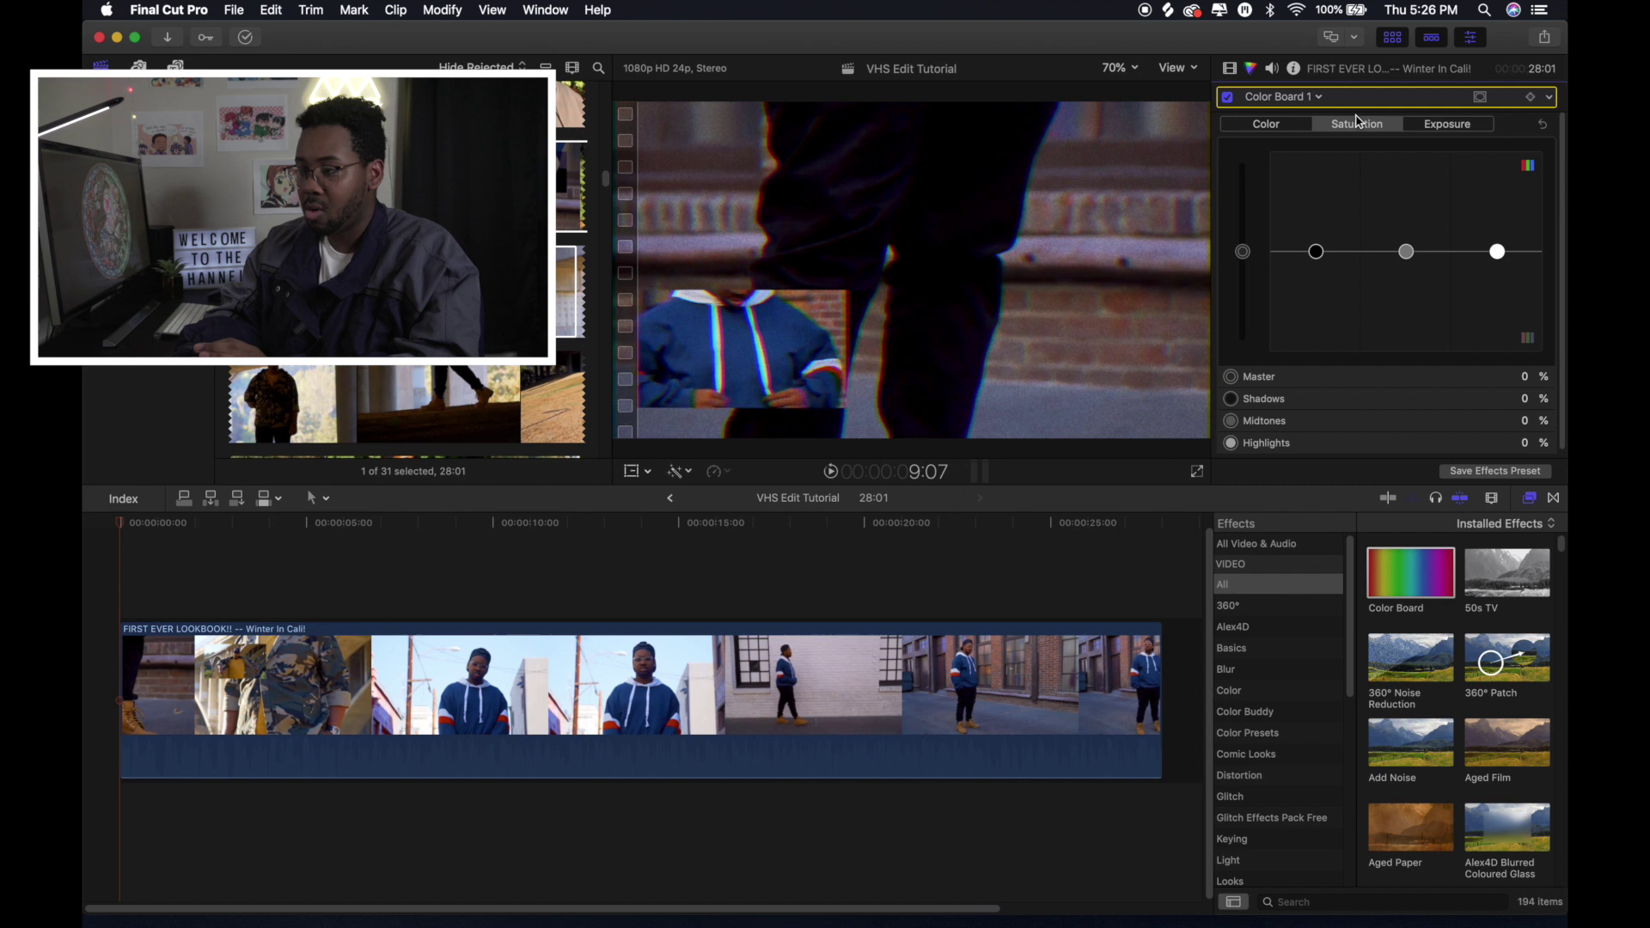
click(1309, 96)
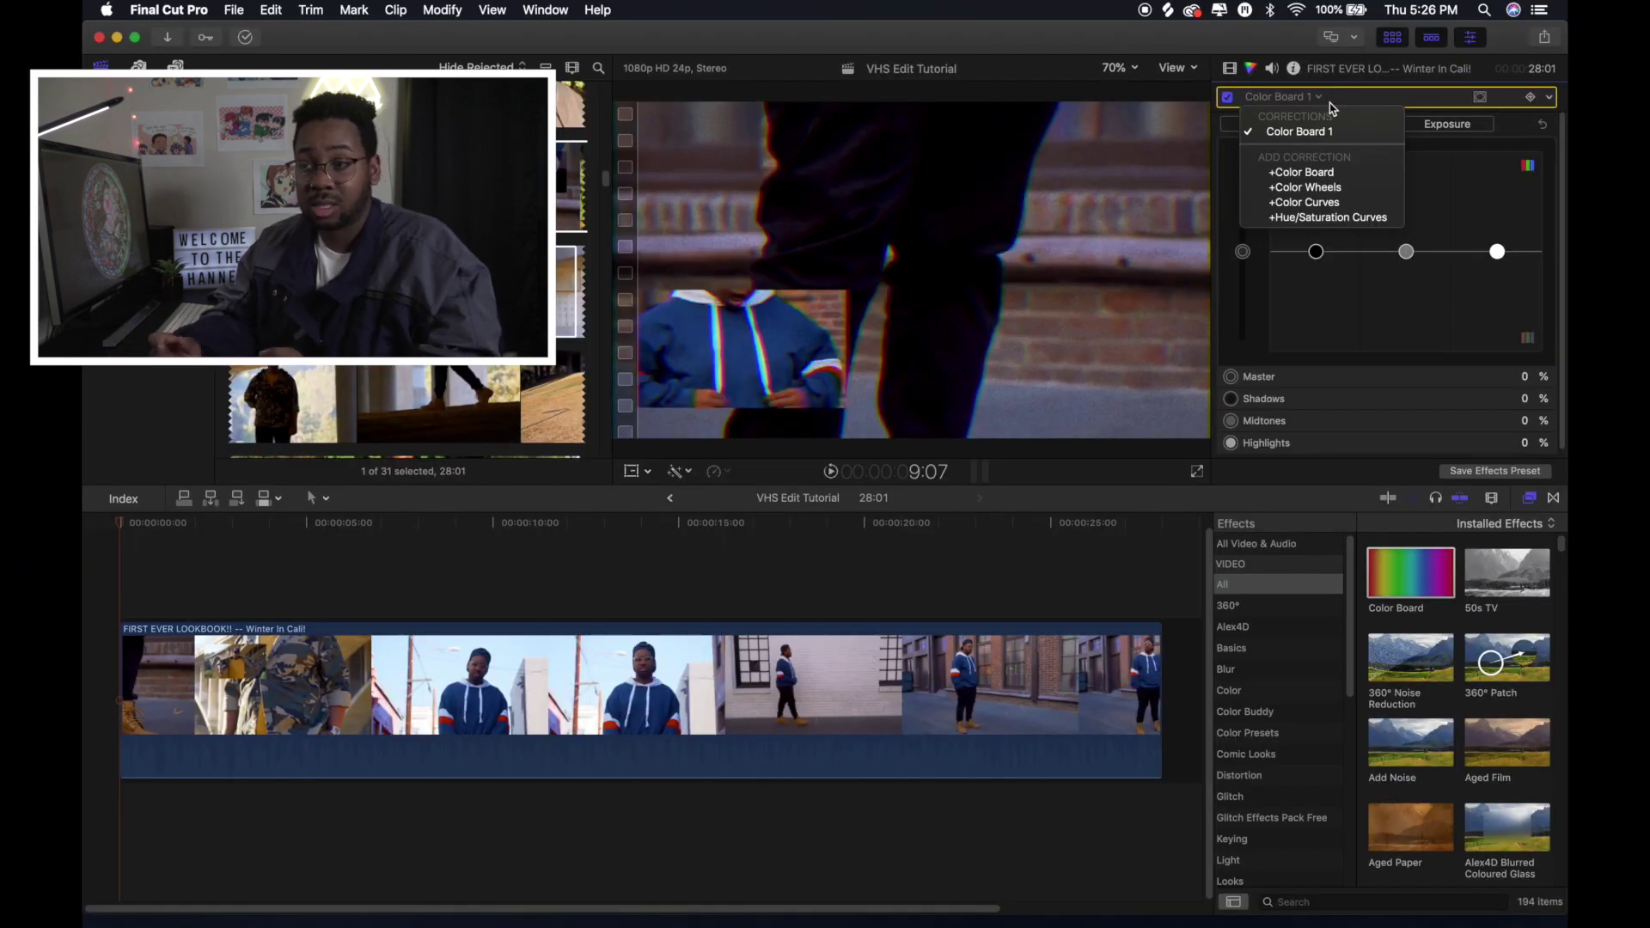
click(1330, 103)
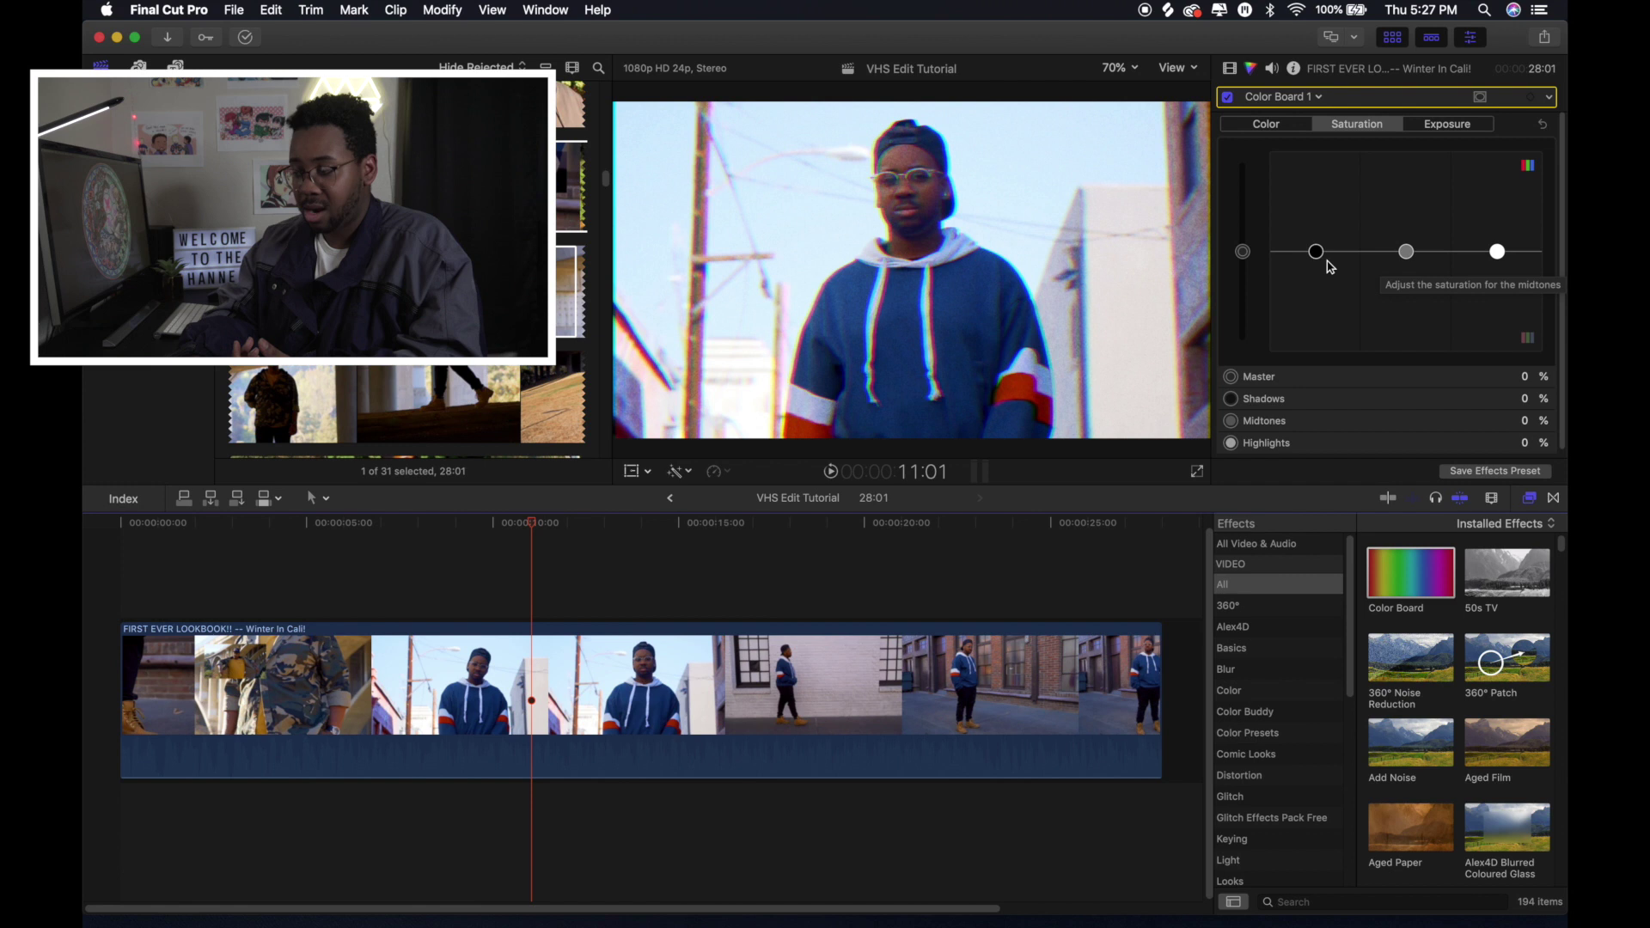
mouse_move(1320, 259)
mouse_down()
mouse_move(1322, 327)
mouse_move(1324, 274)
mouse_up()
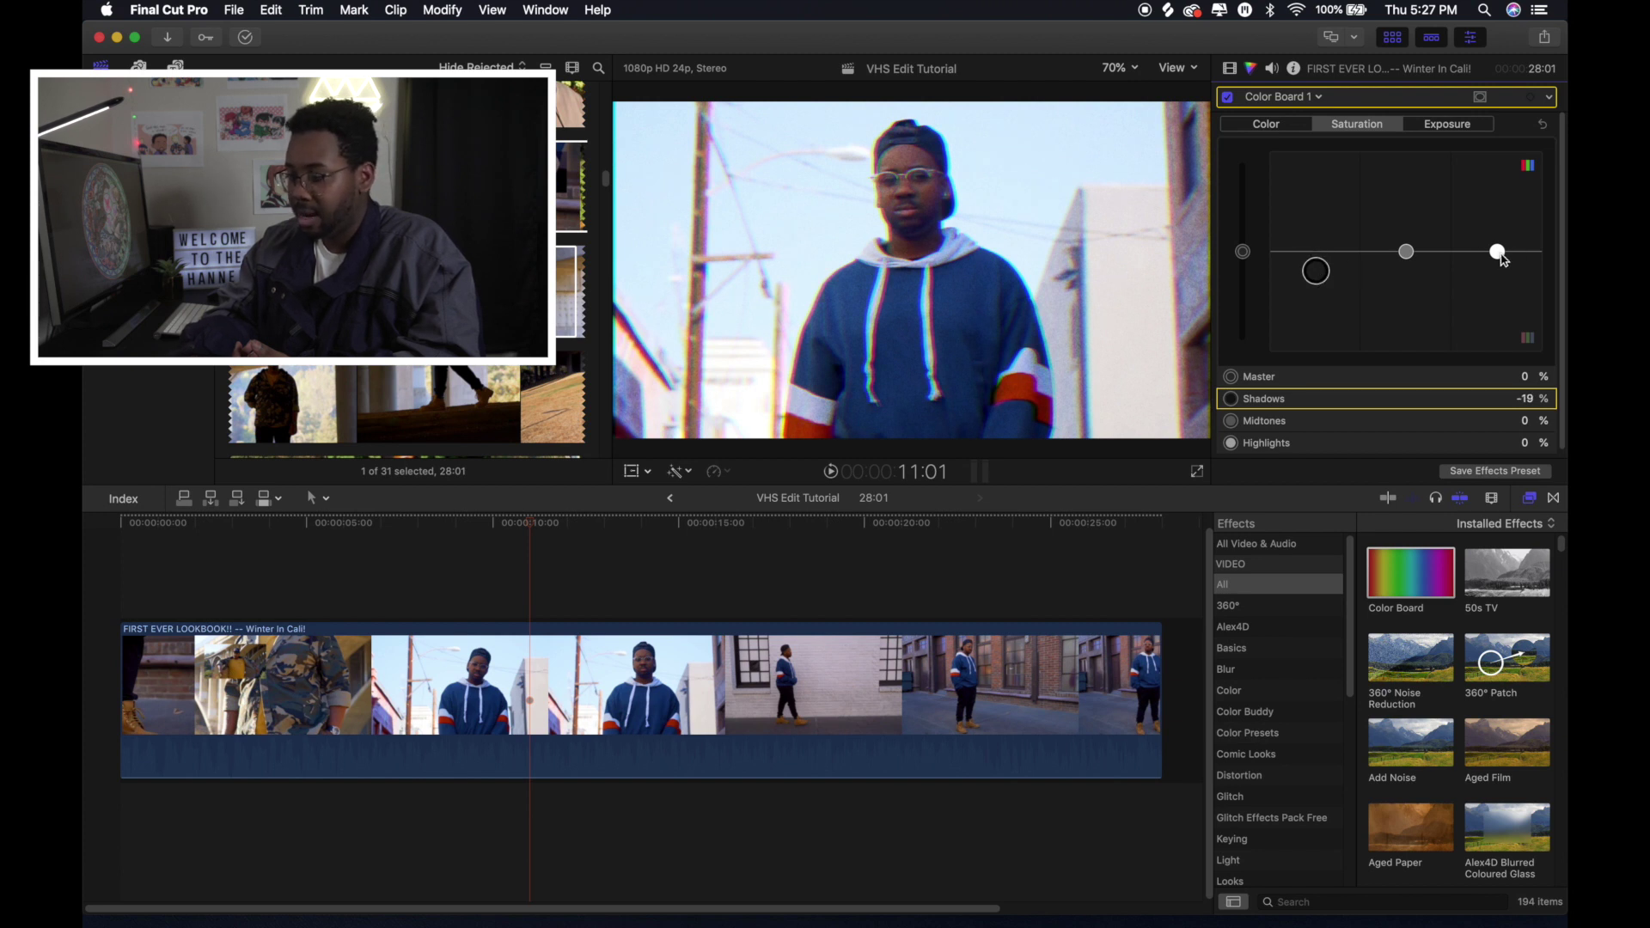
drag(1502, 260, 1499, 284)
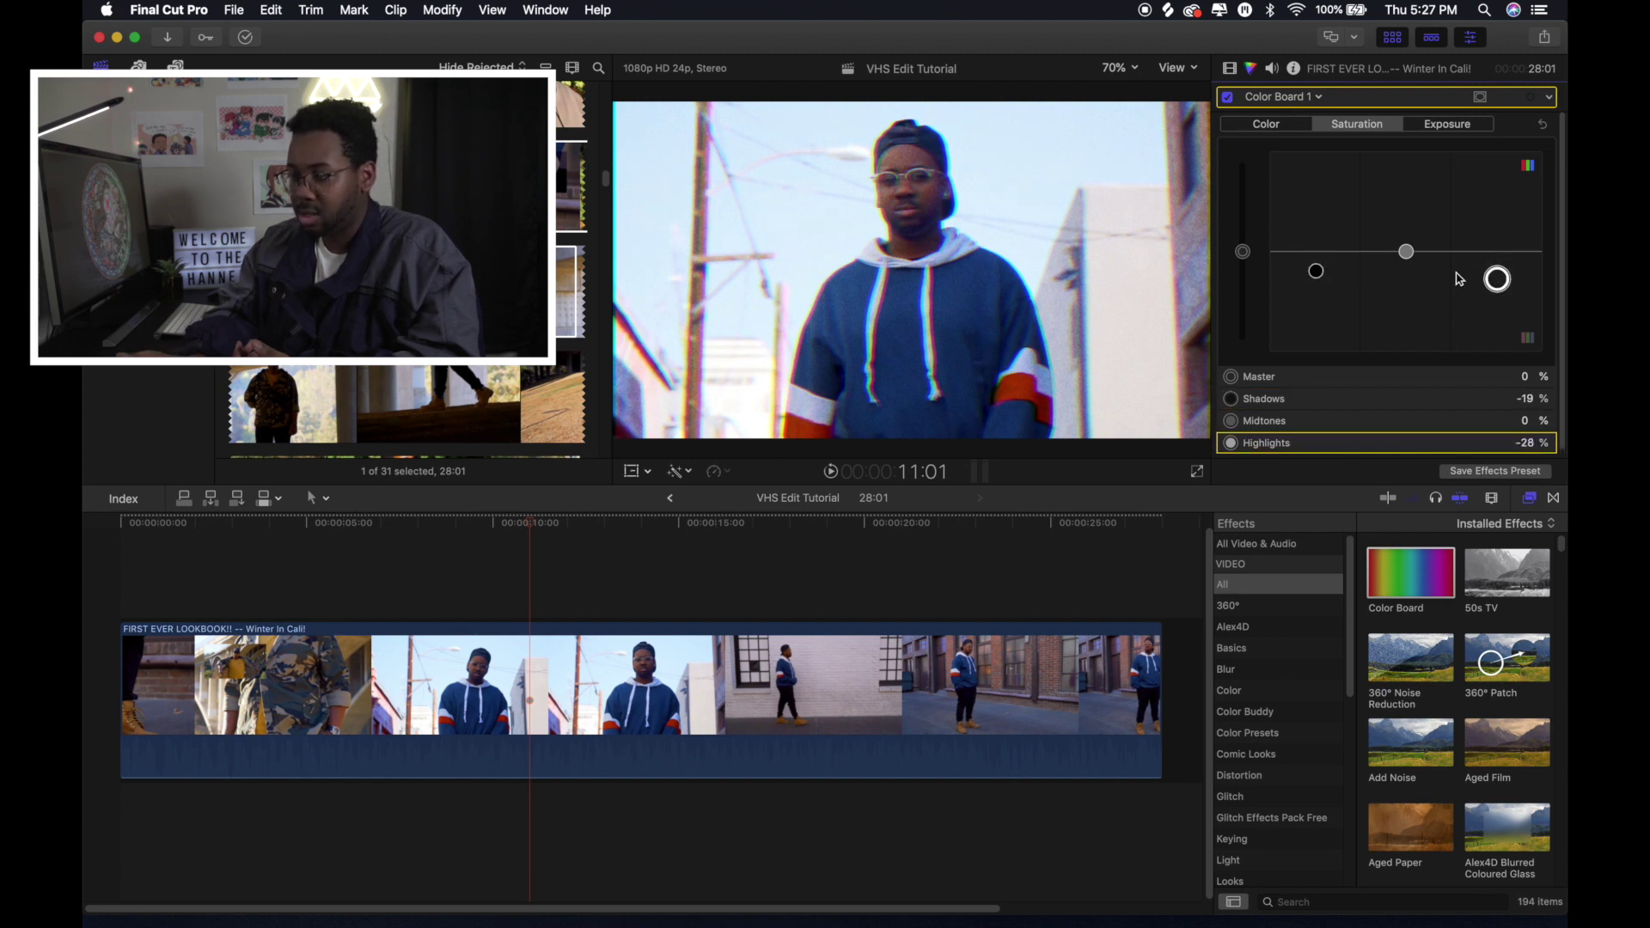
click(1407, 253)
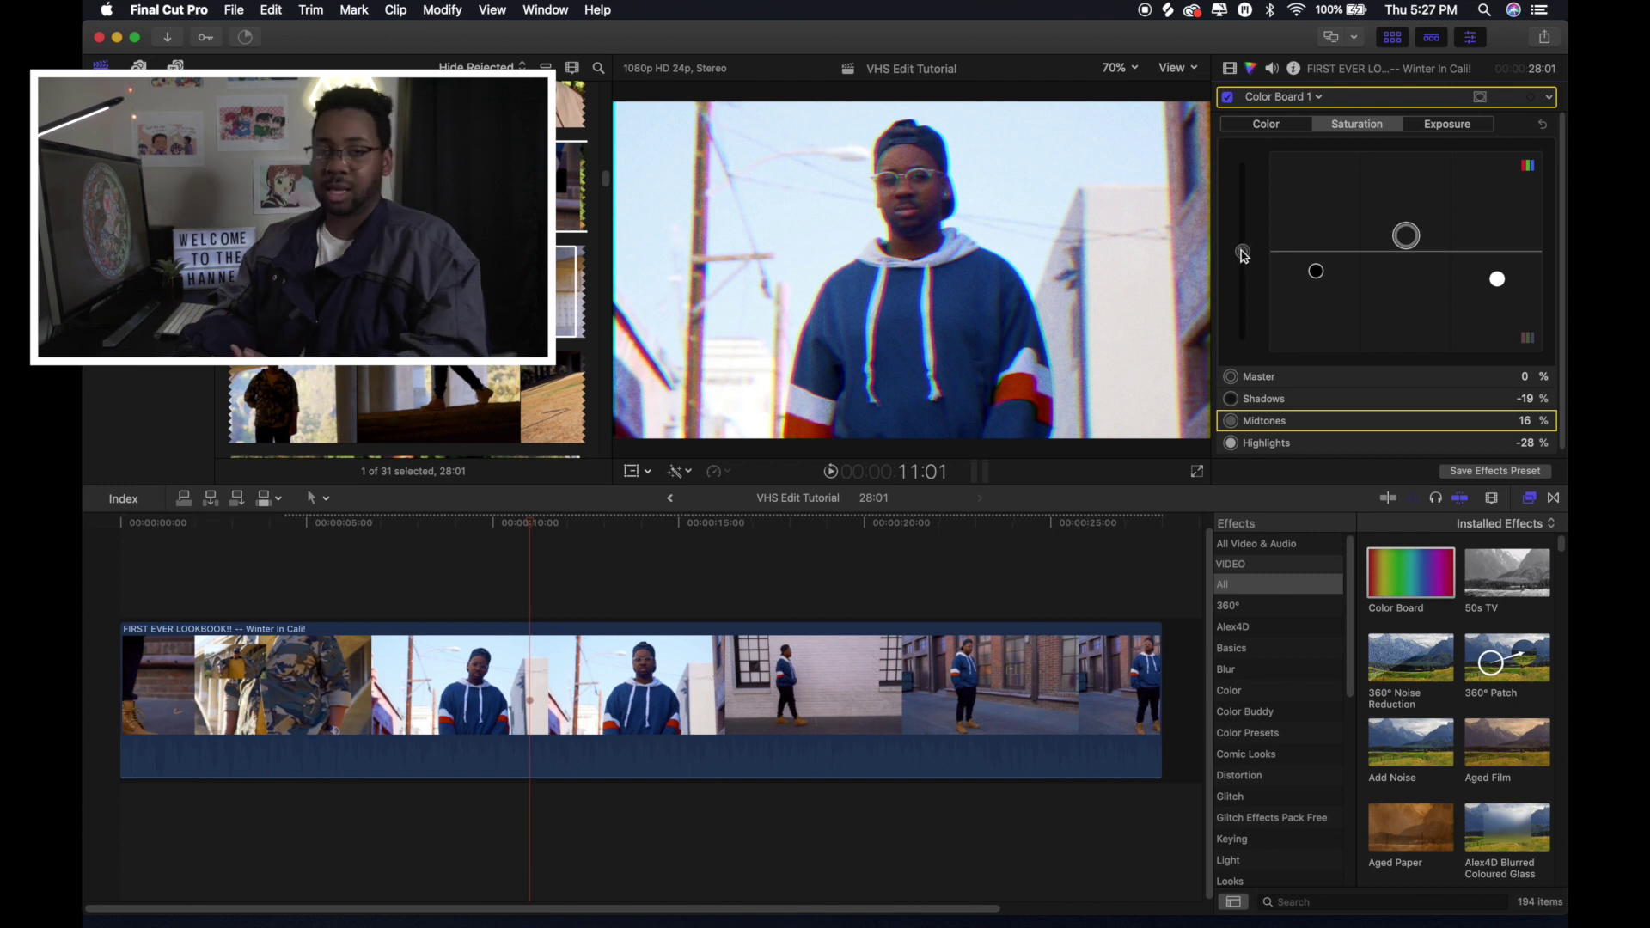
mouse_move(1242, 254)
mouse_down()
mouse_move(1243, 333)
mouse_move(1247, 280)
mouse_up()
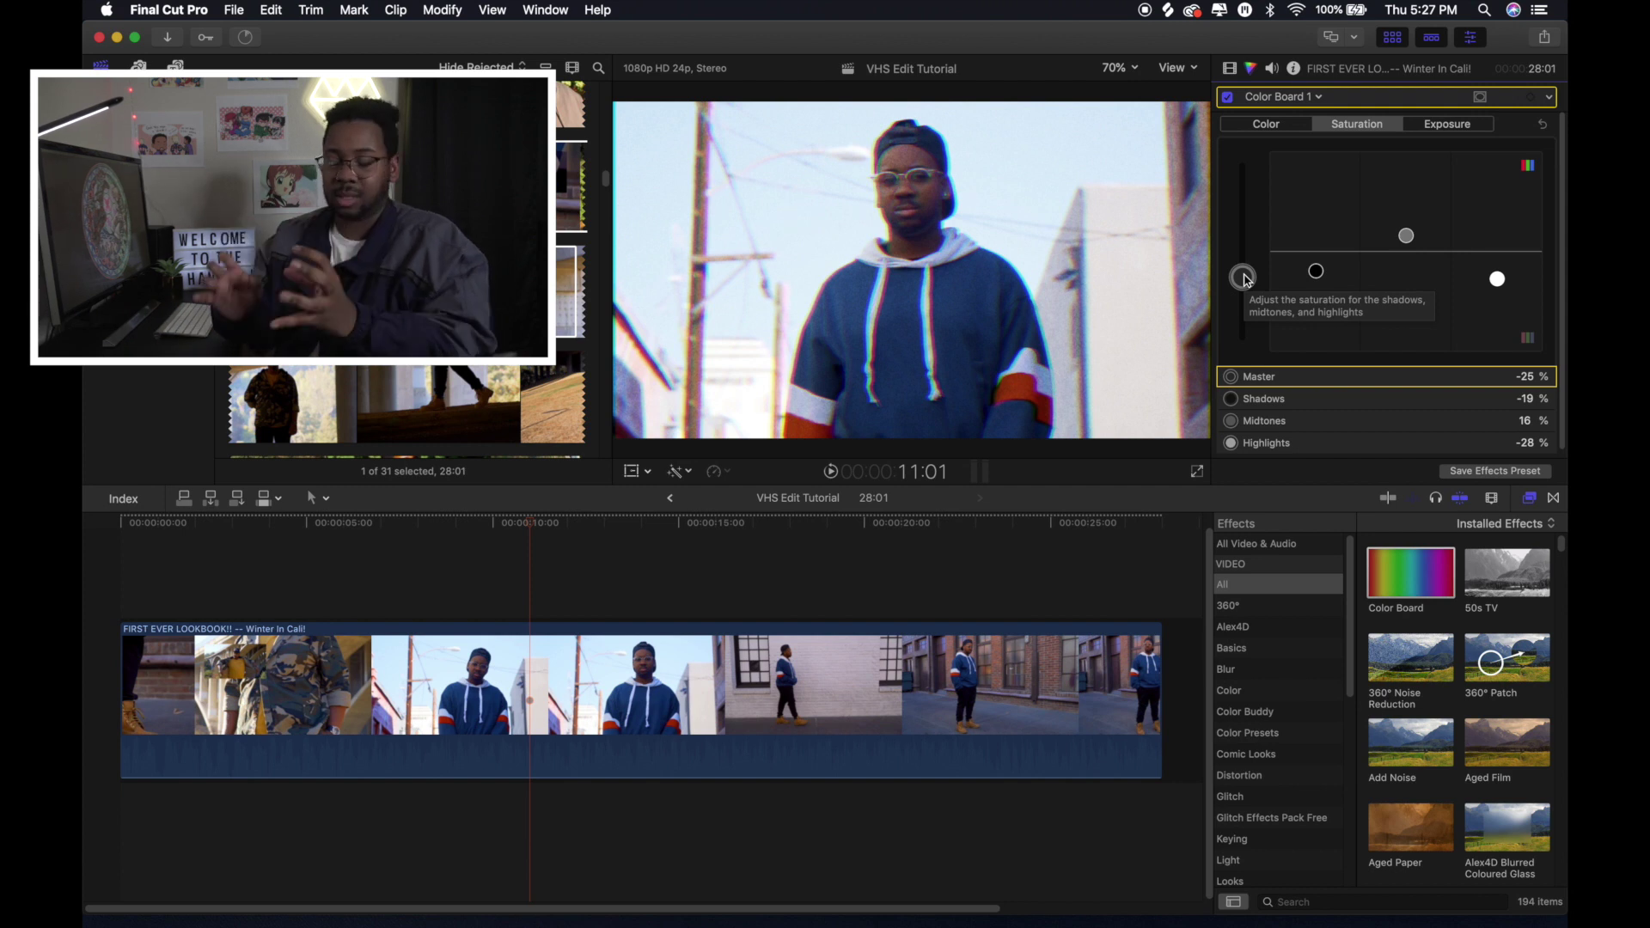
key(ctrl+super+e)
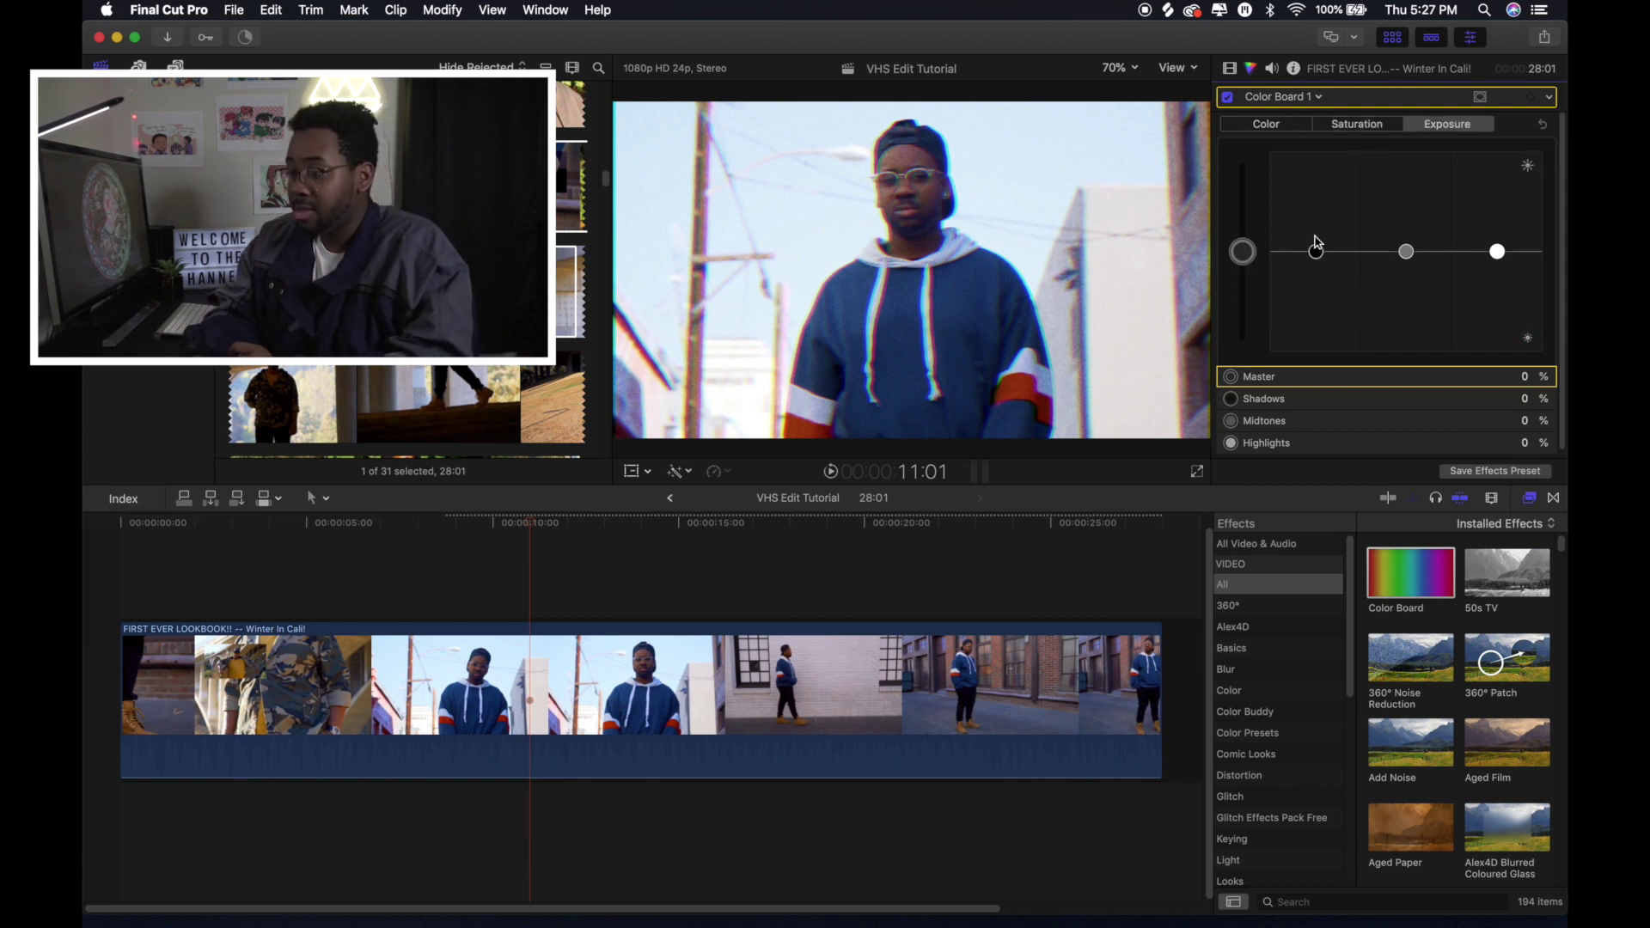
- Set Color Board exposure Highlights to -10% and Shadows to 17%, leaving Master at 4%
drag(1497, 252, 1496, 262)
drag(1316, 252, 1316, 241)
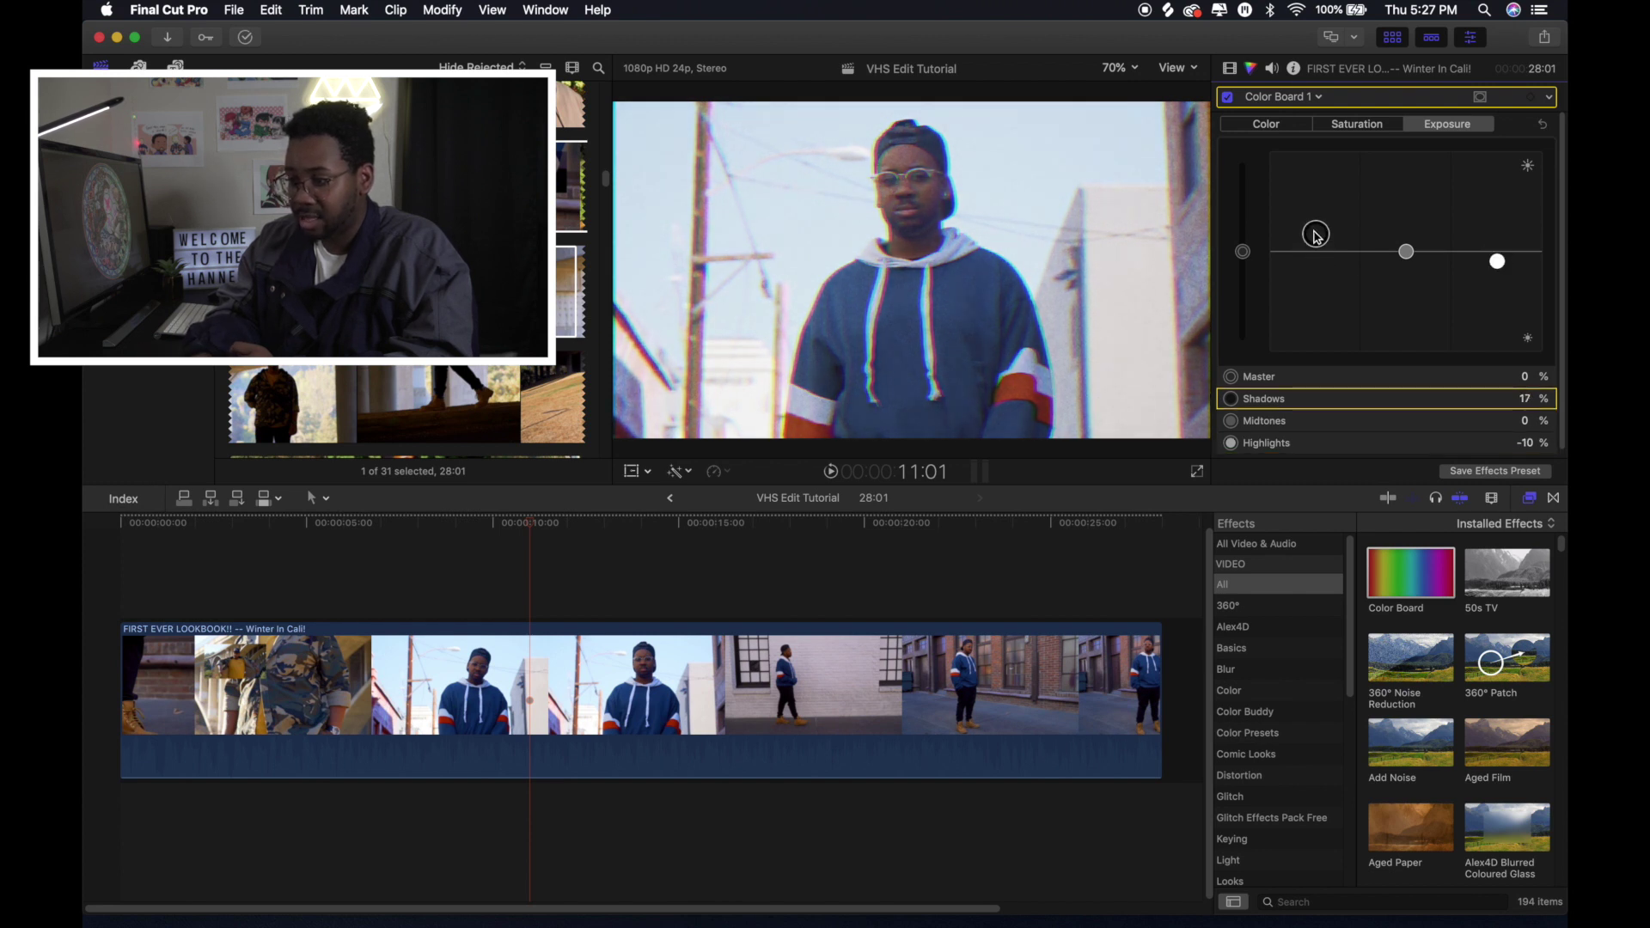
click(1243, 254)
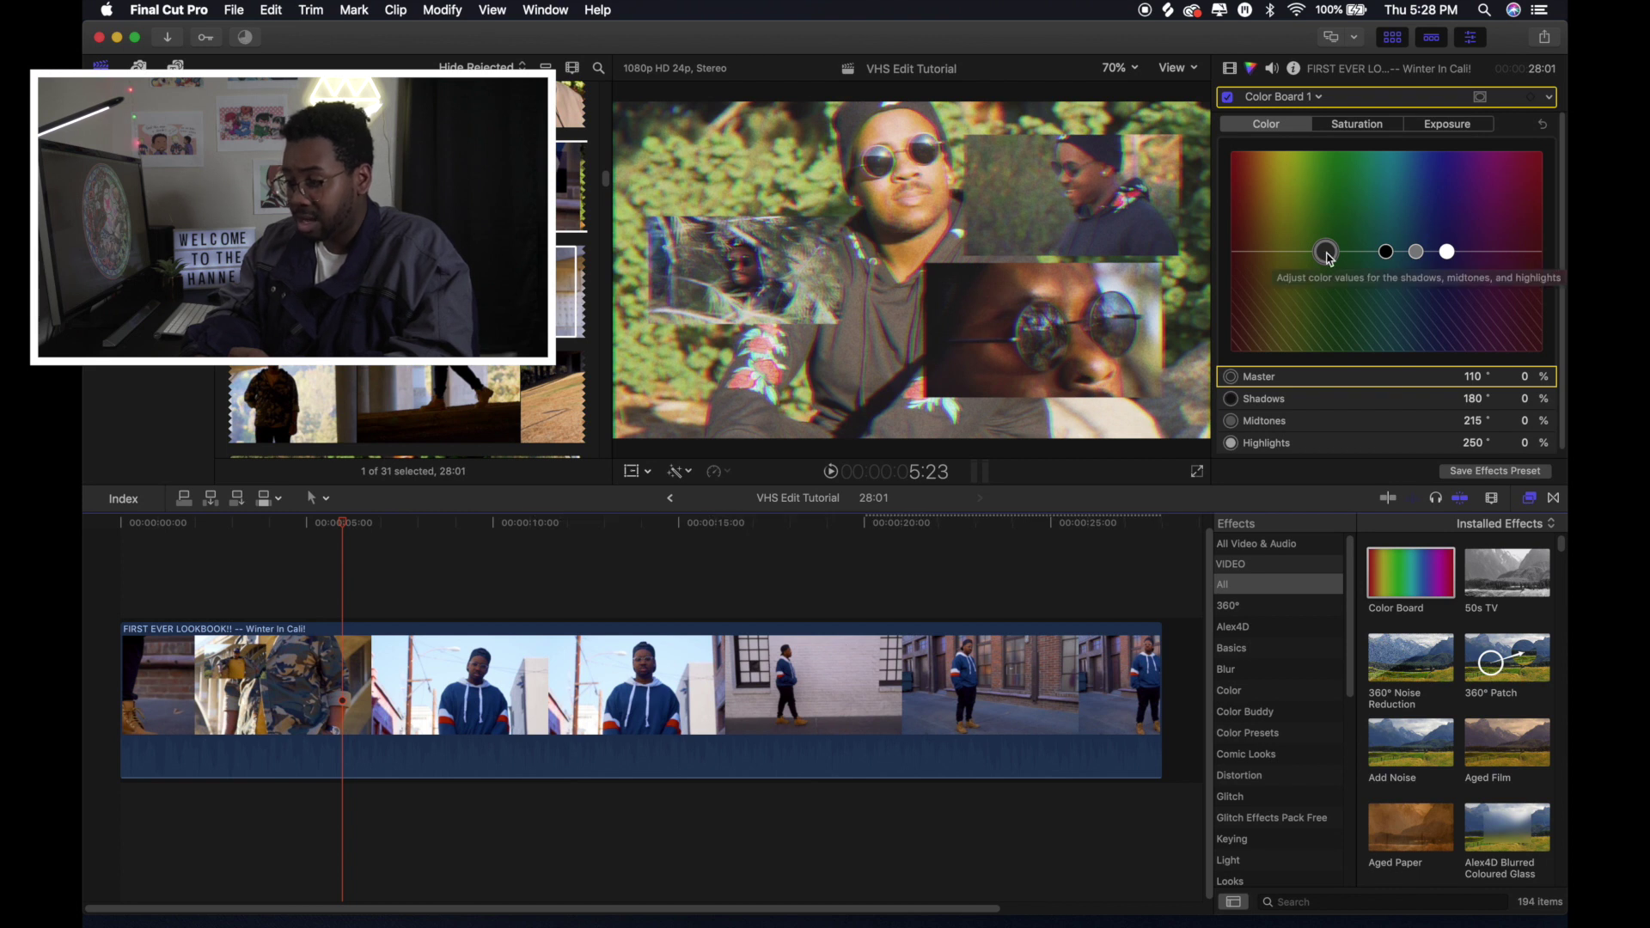
- Tint the Color Board grade to Master 4% and Shadows -6%, previewing it at an earlier frame
drag(1329, 258, 1472, 251)
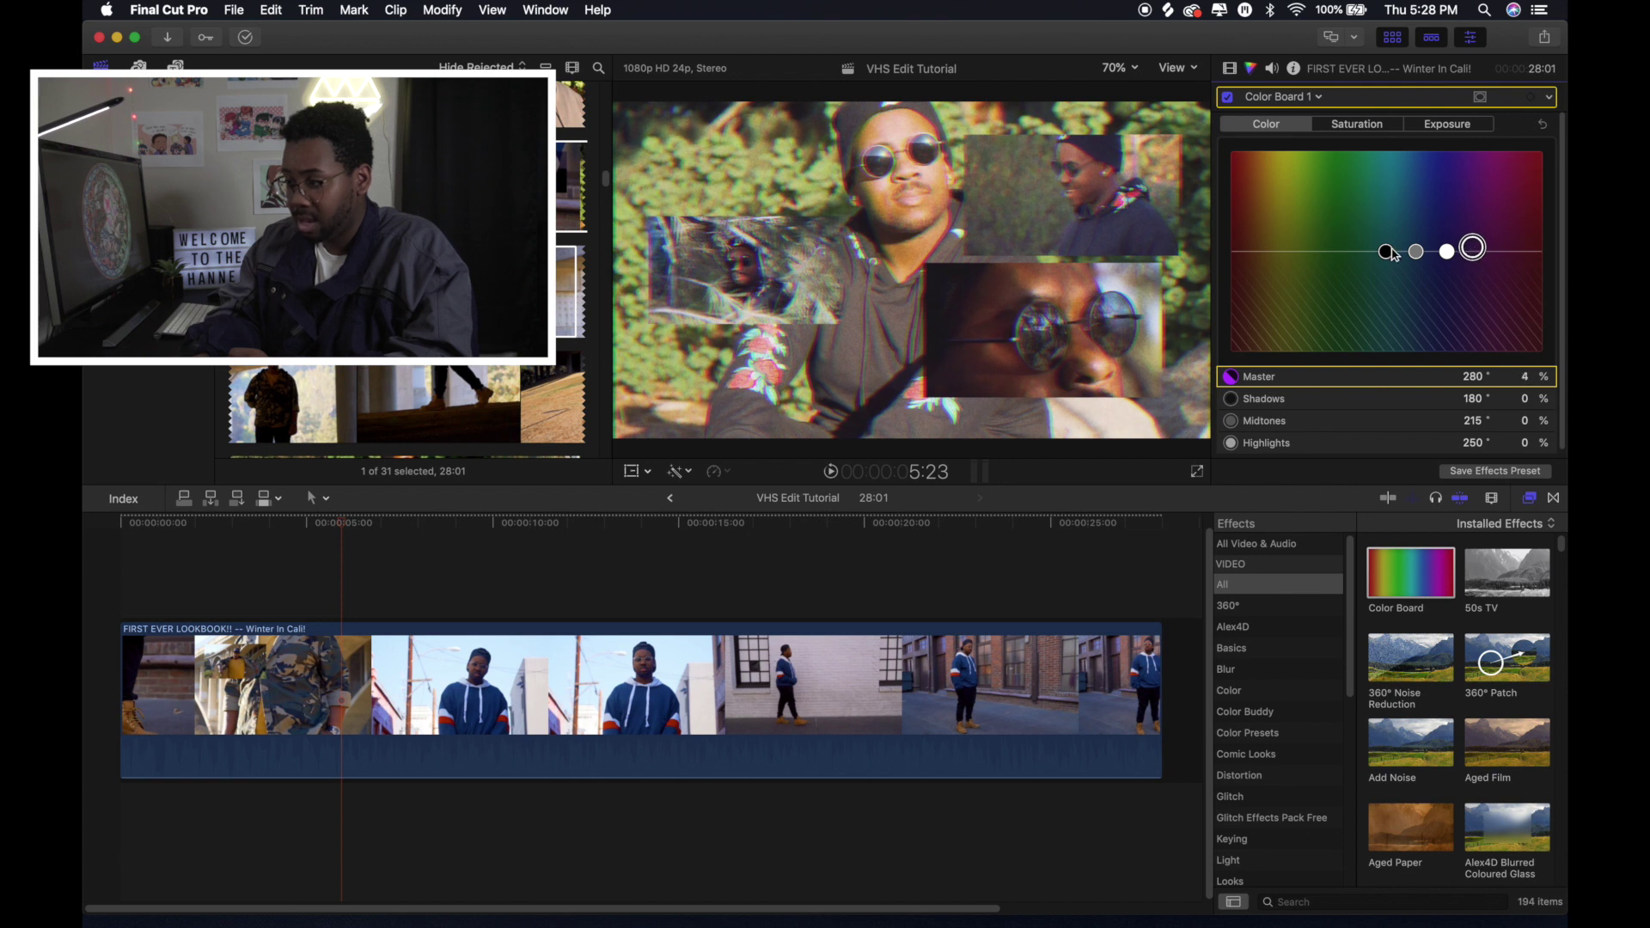
drag(1392, 254, 1295, 257)
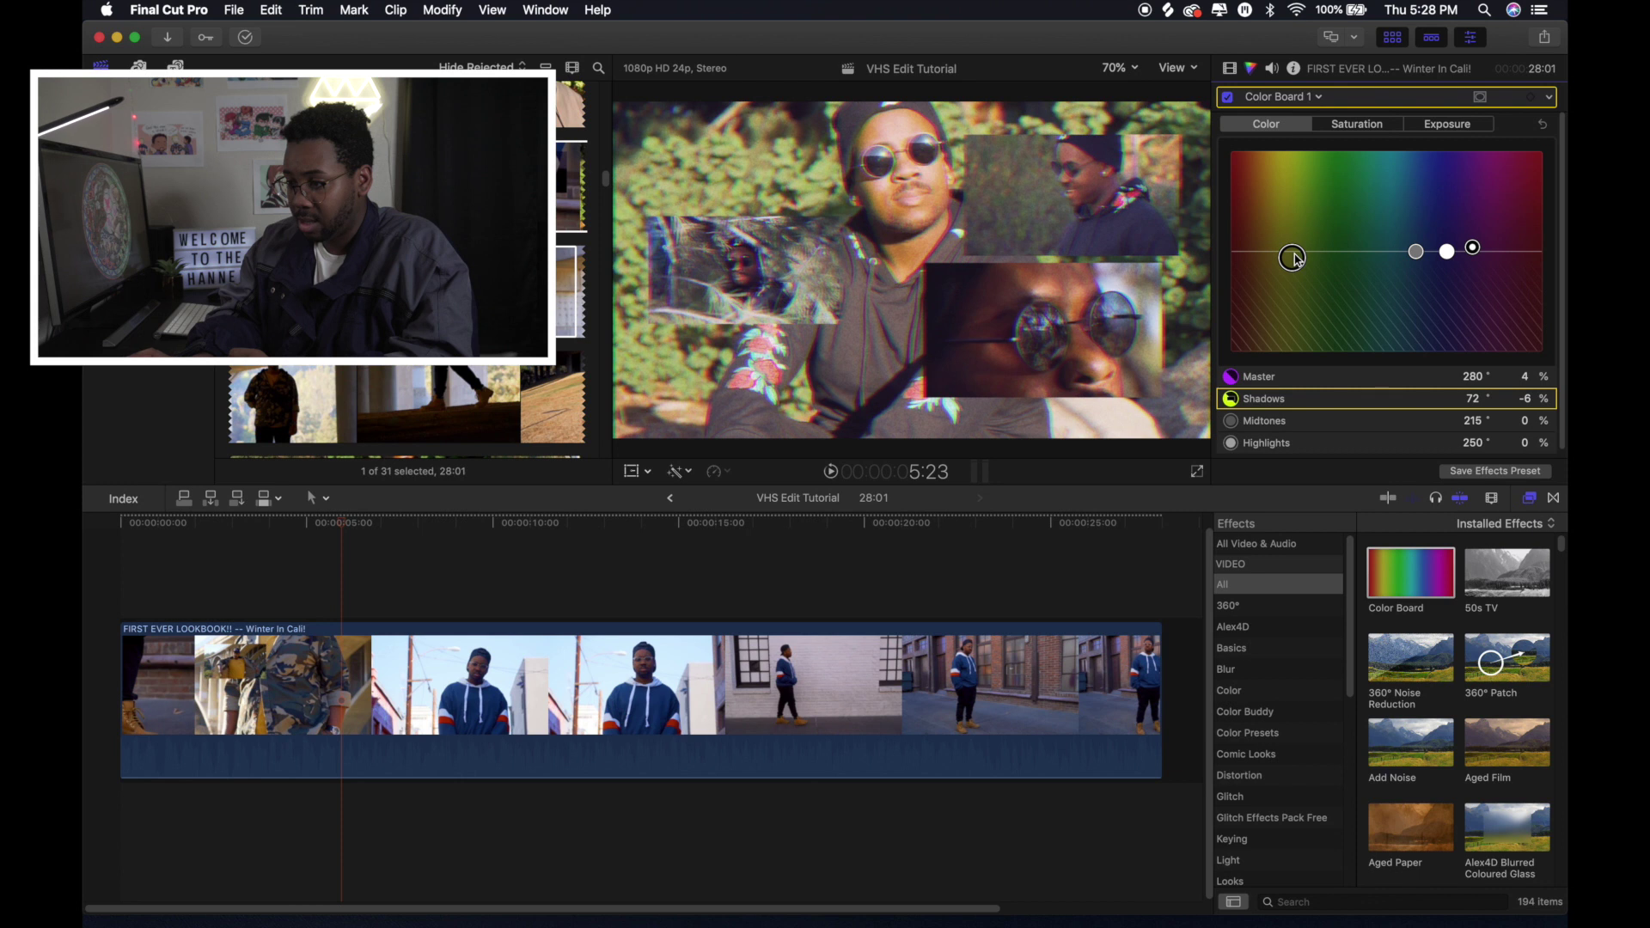
drag(343, 524, 111, 618)
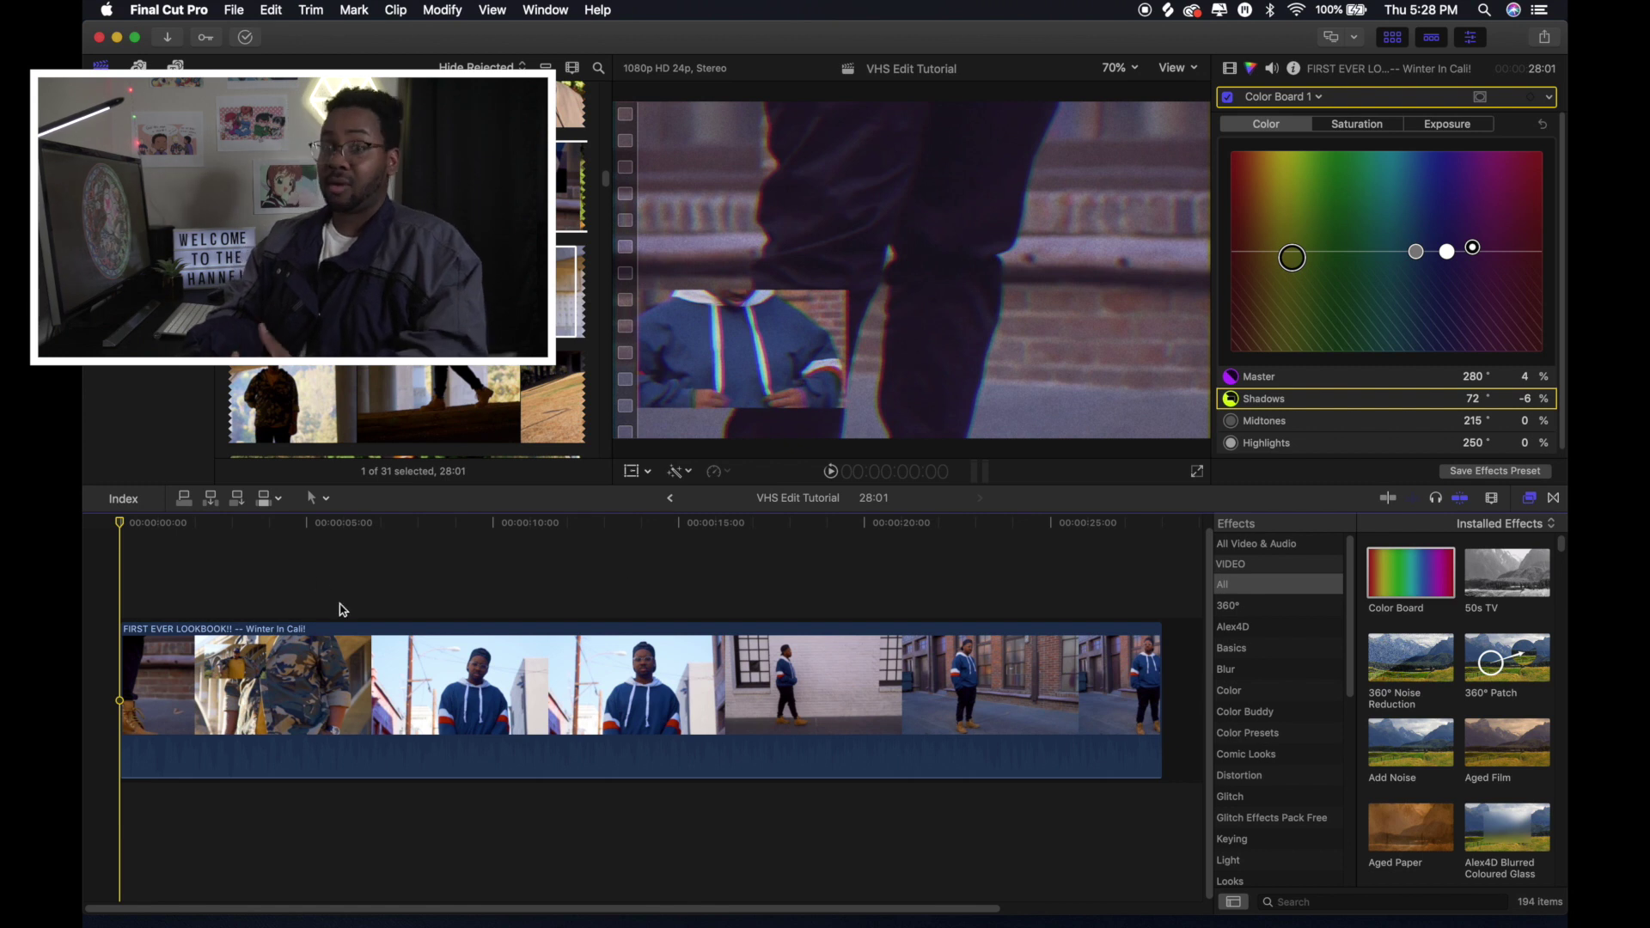
- Bring up Chrome's YouTube search results for 'vhs overlay'
scroll(404, 403, up, 2)
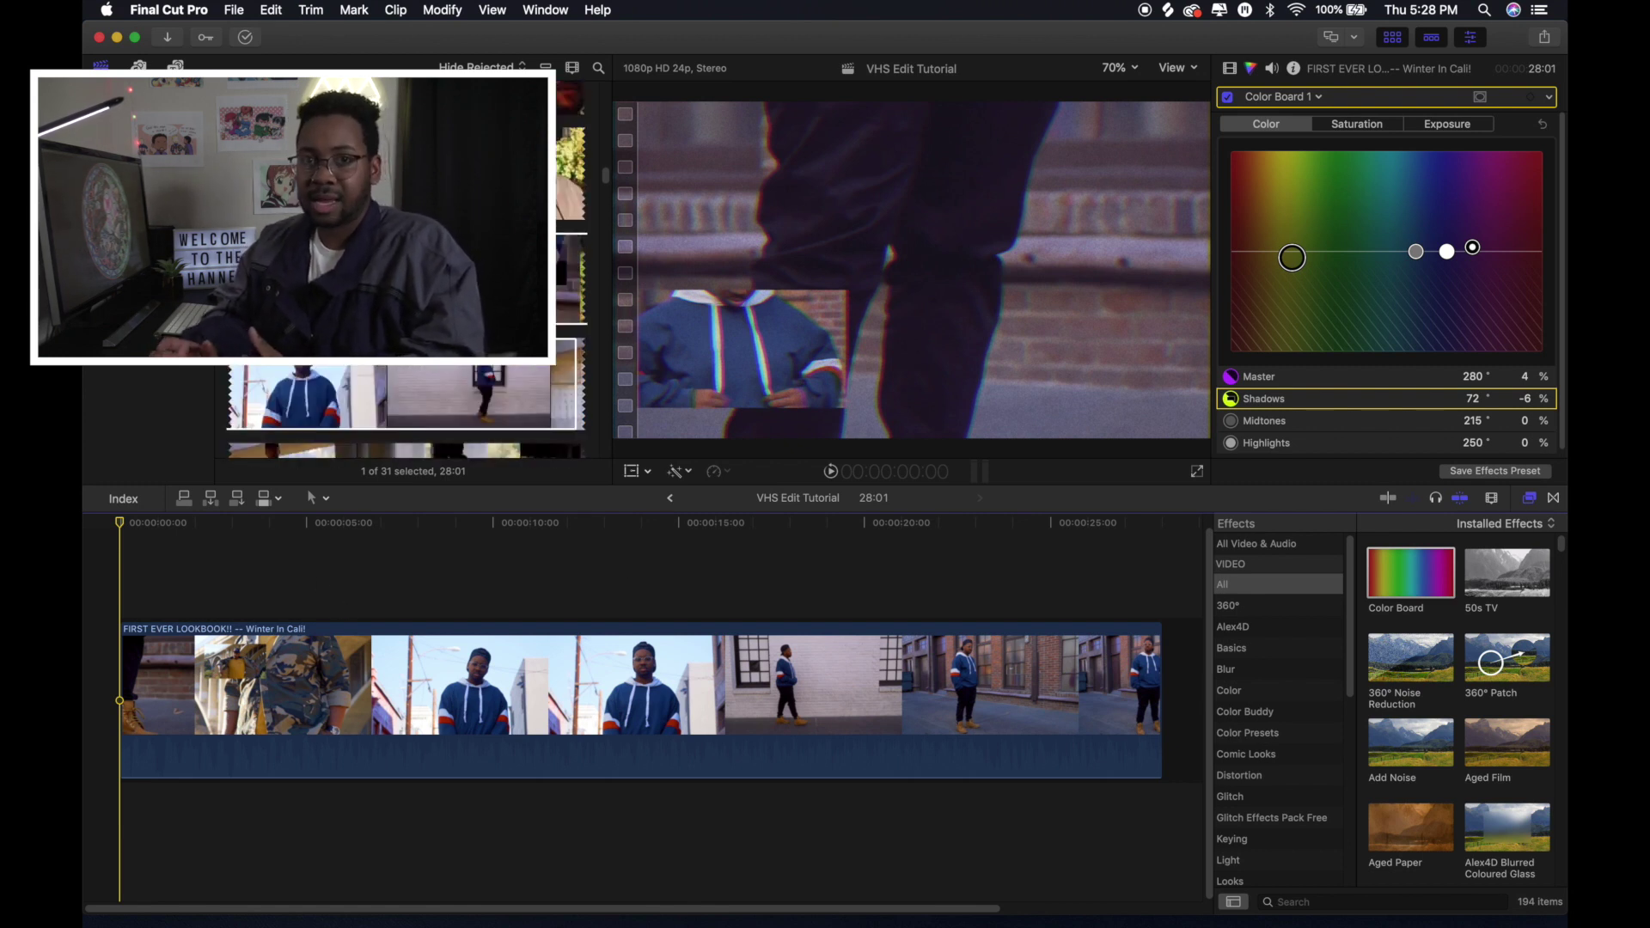
scroll(404, 403, up, 3)
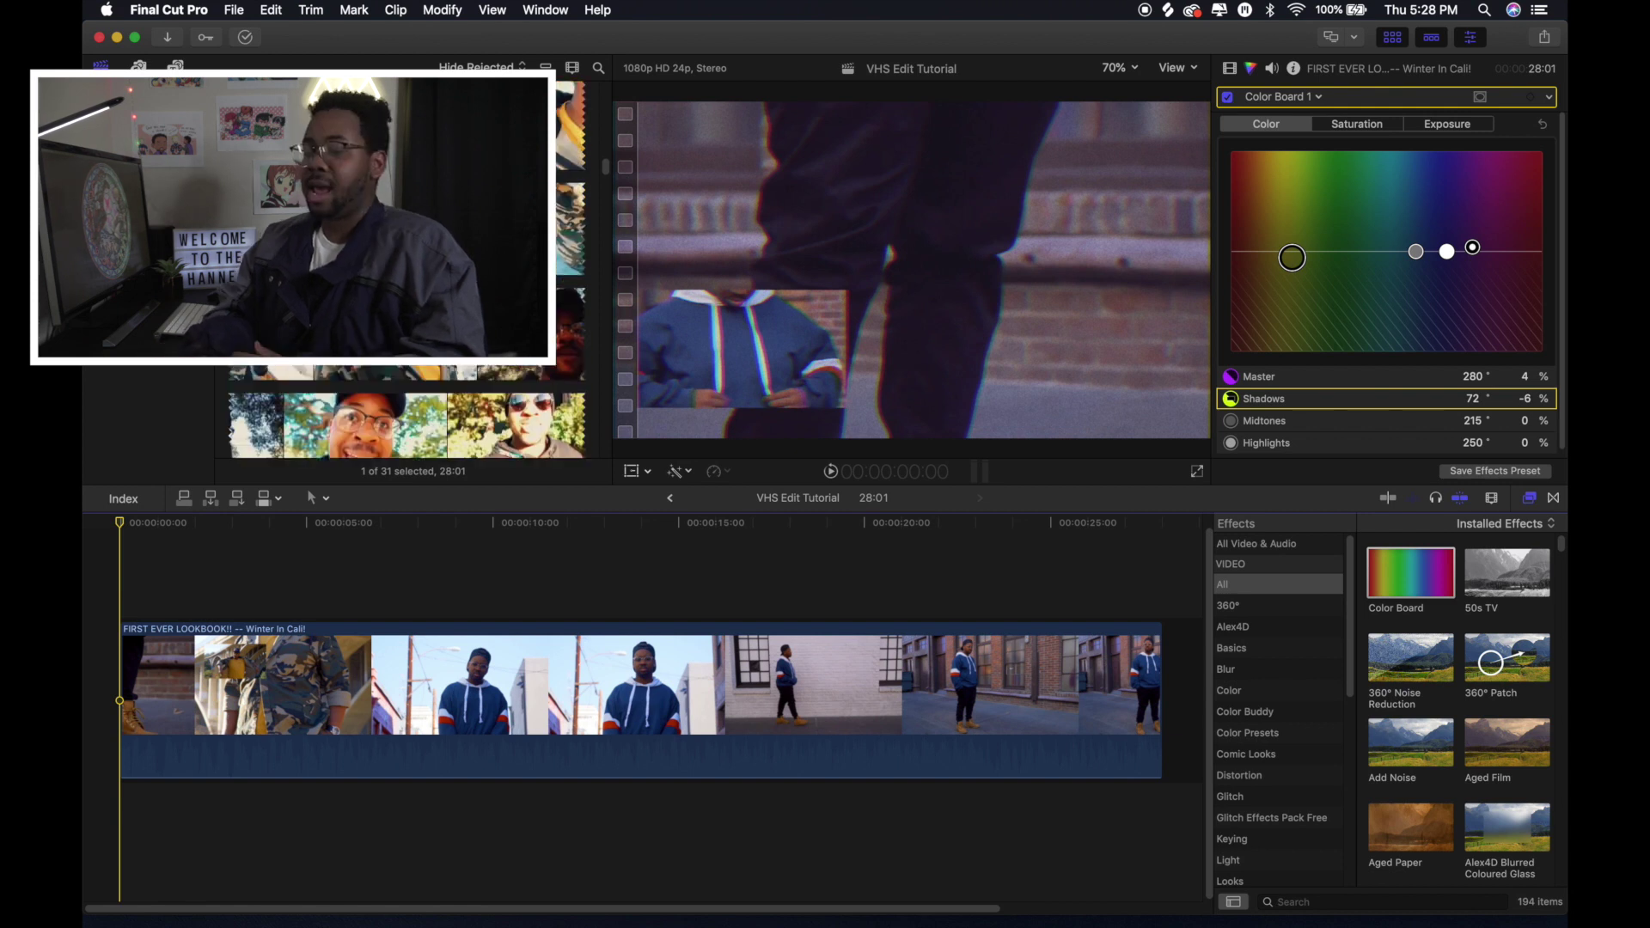
mouse_move(86, 788)
click(140, 281)
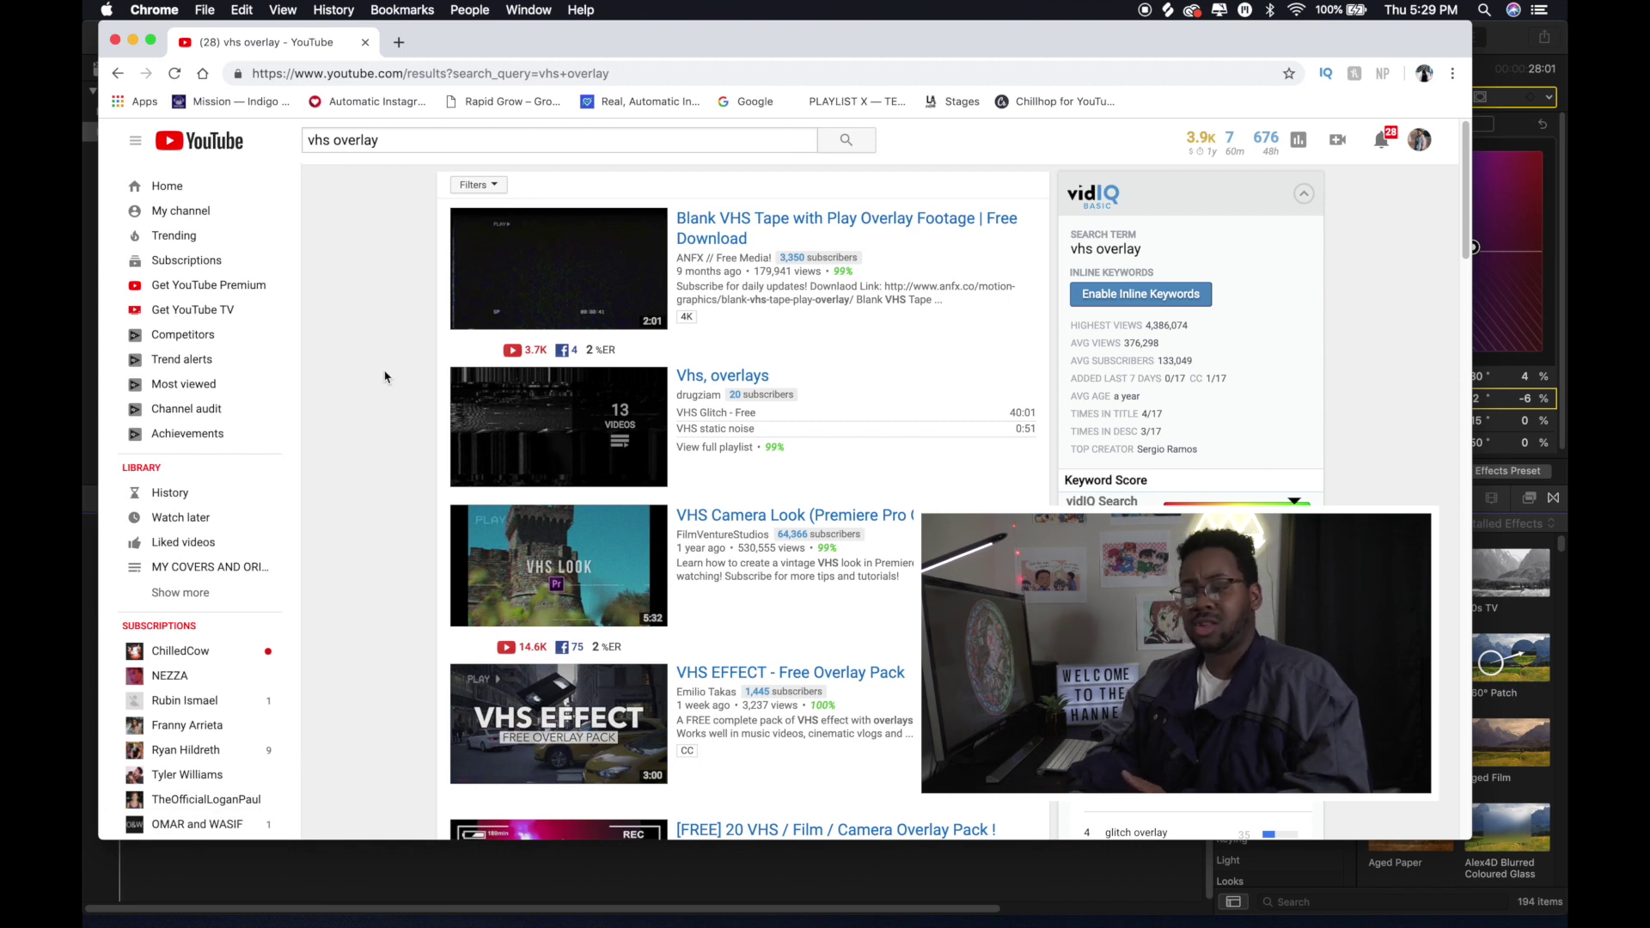
scroll(387, 370, down, 5)
scroll(387, 367, up, 5)
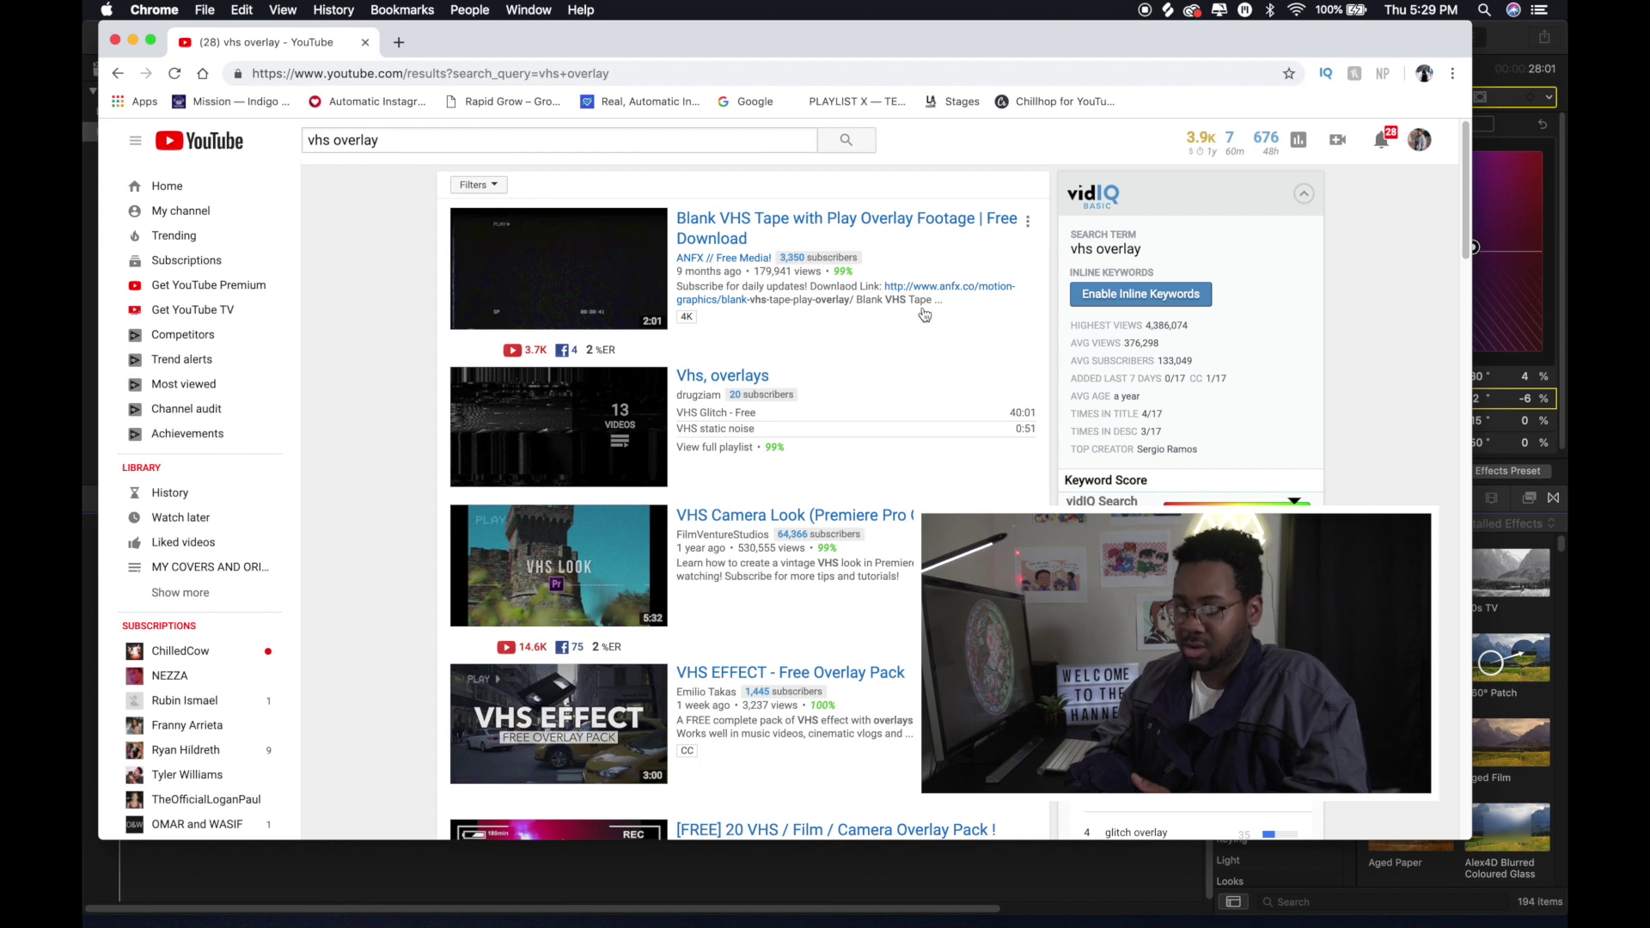
scroll(925, 315, down, 5)
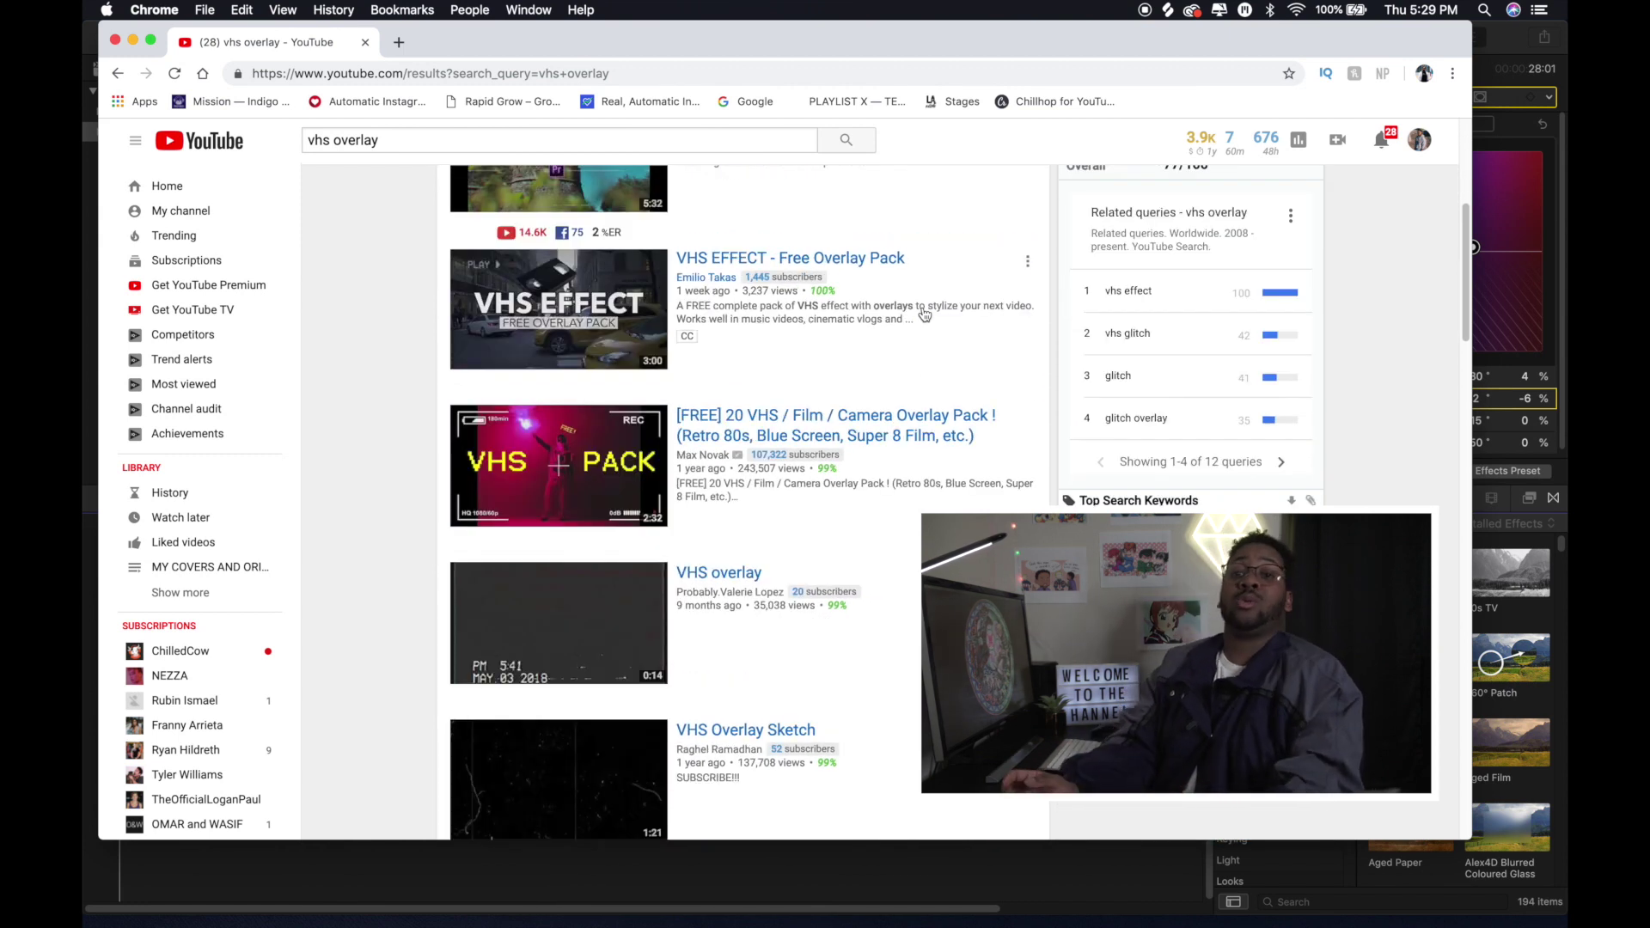
scroll(925, 315, down, 3)
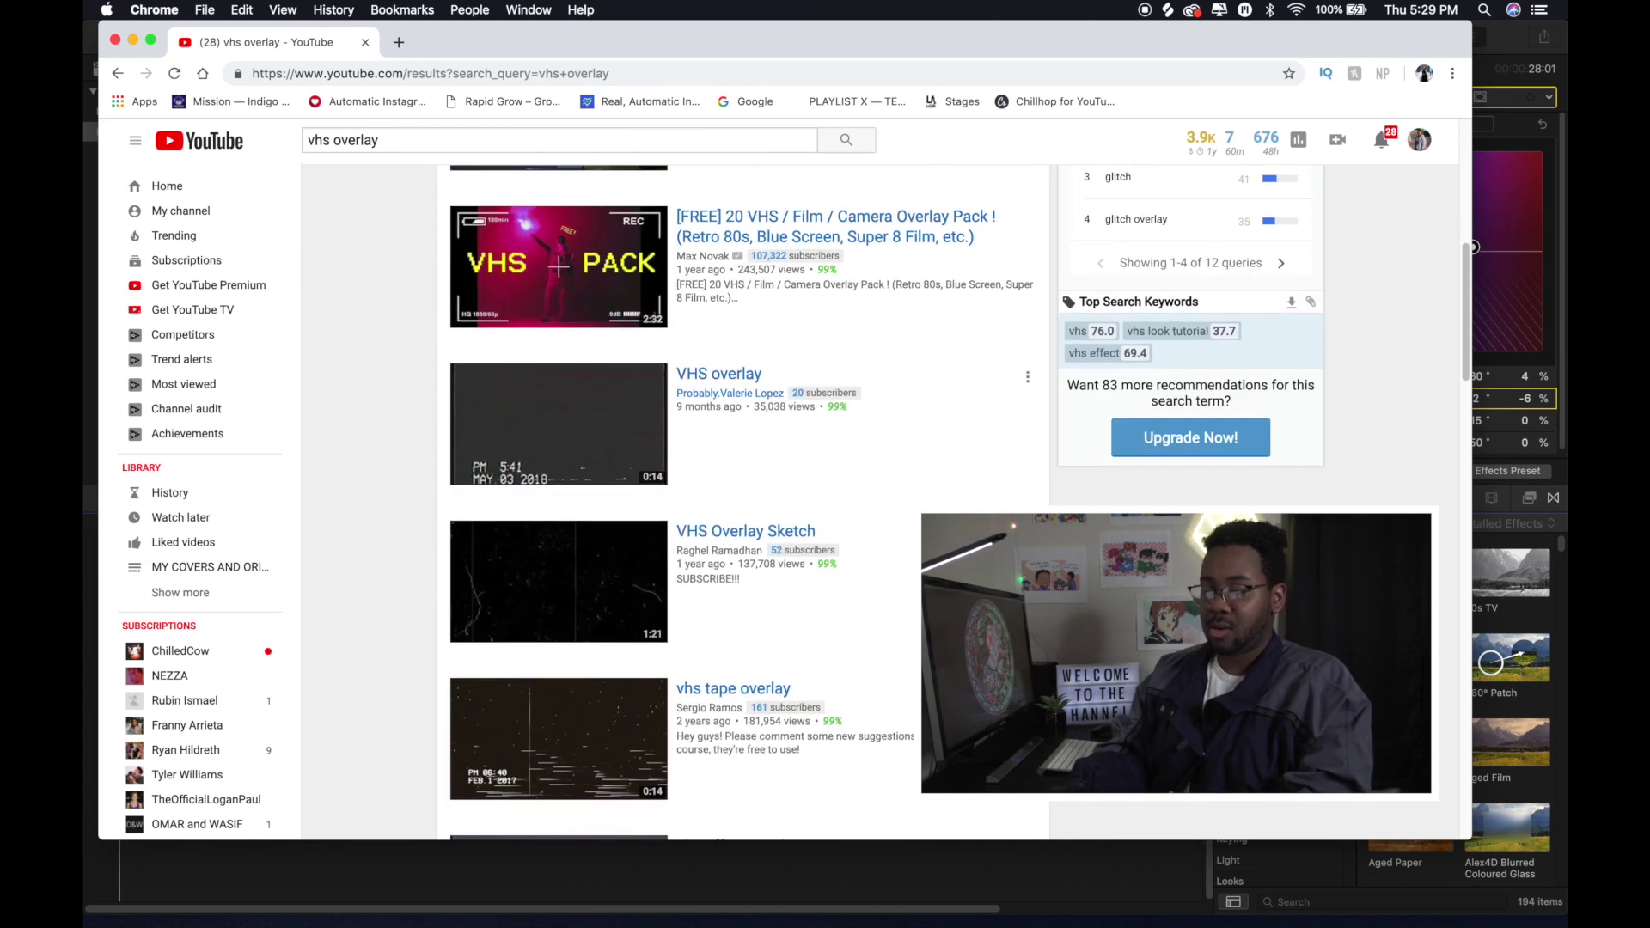
scroll(924, 314, down, 2)
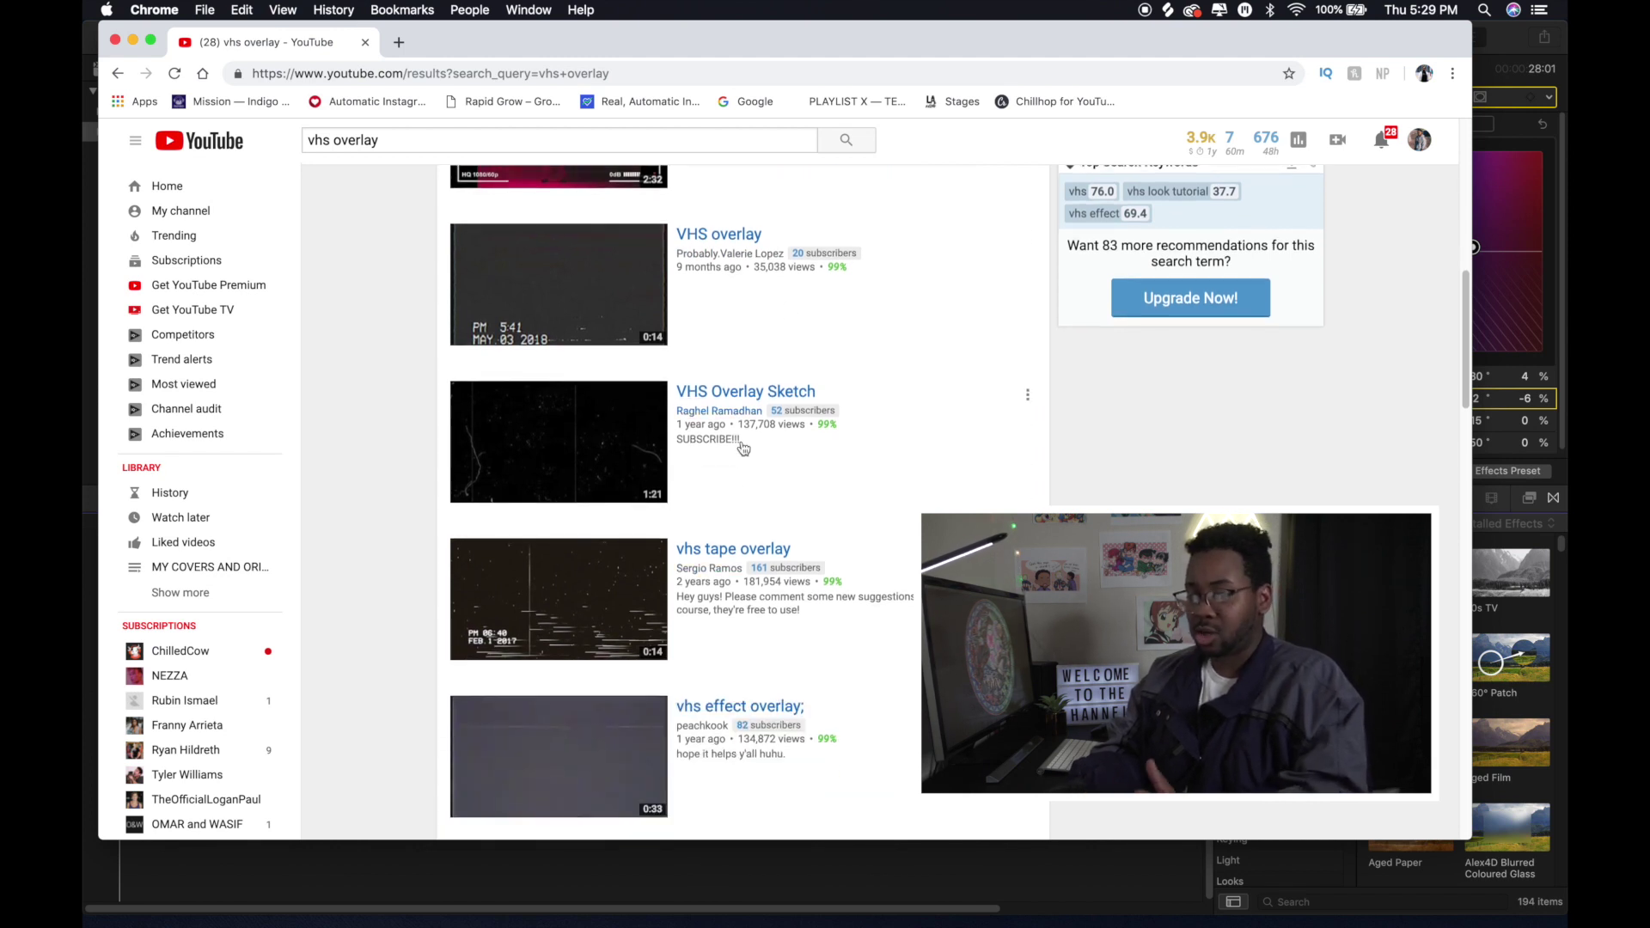
scroll(743, 446, up, 3)
scroll(743, 447, up, 7)
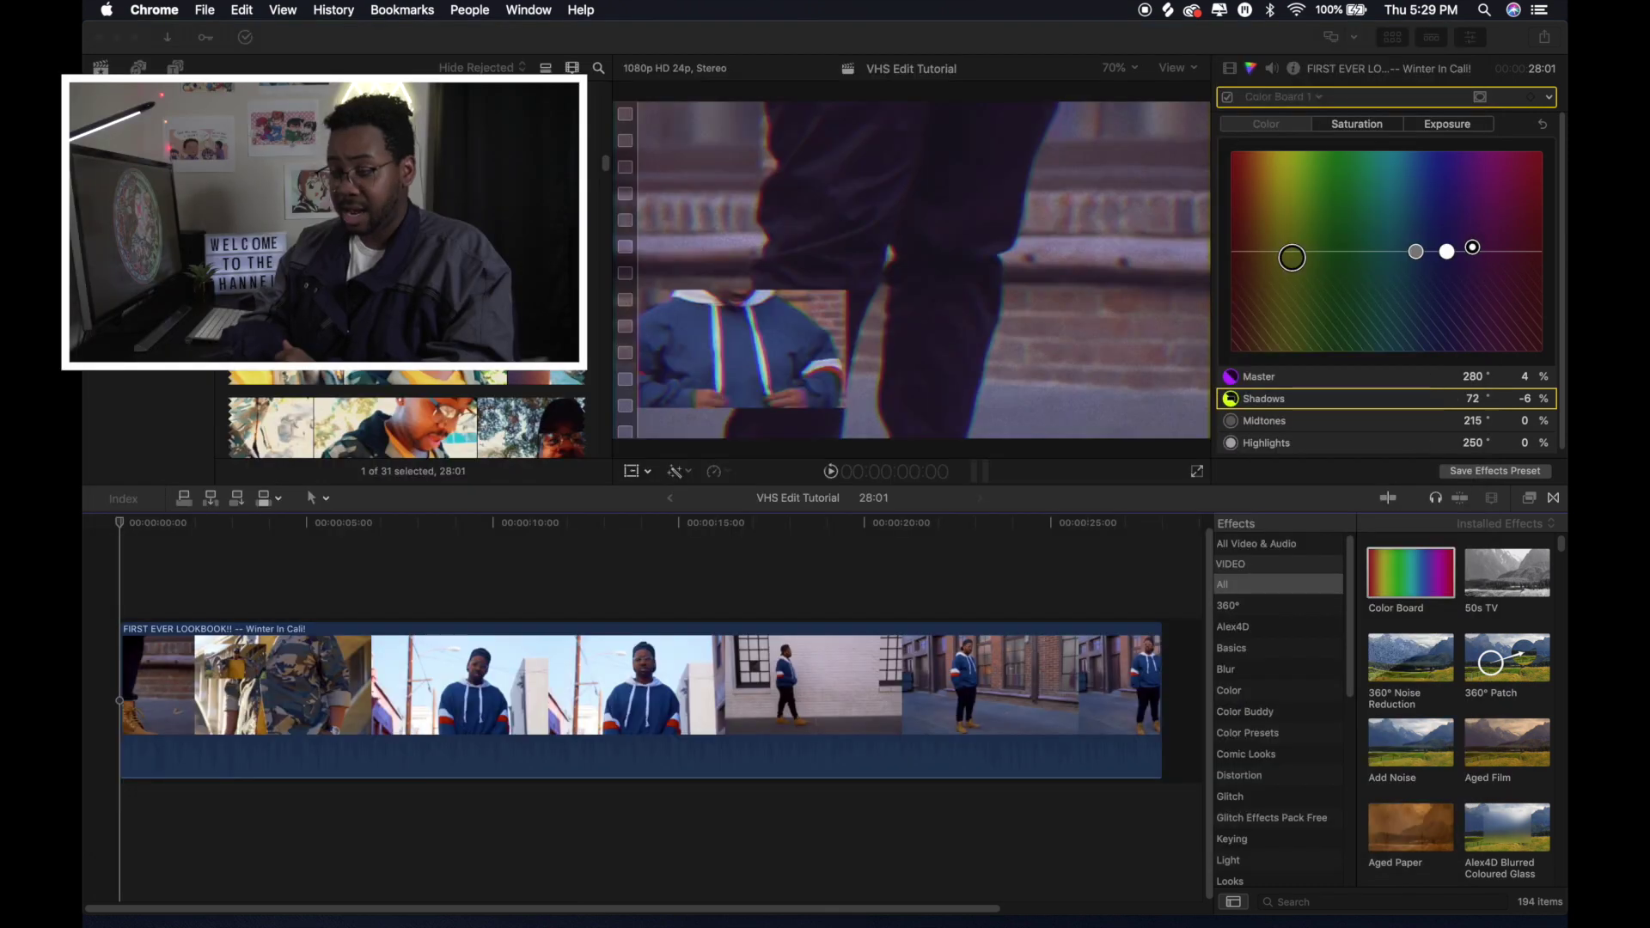
- Browse the overlay clips and preview the dirt-and-scratches and Scratch old film clips
scroll(407, 414, down, 10)
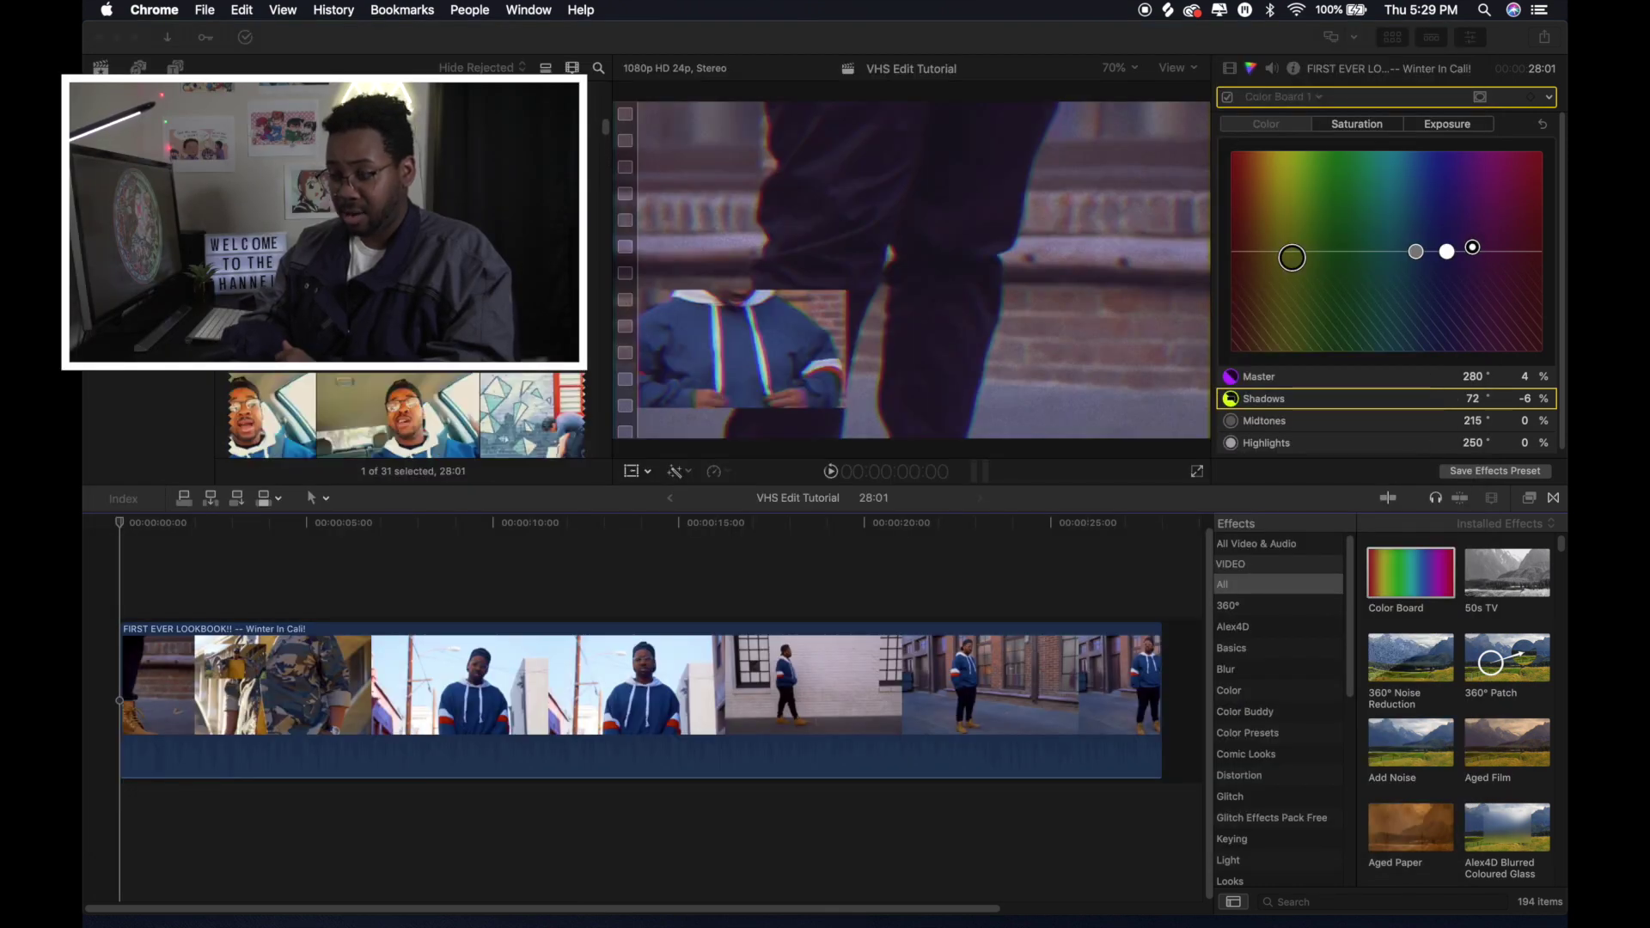
scroll(407, 415, down, 10)
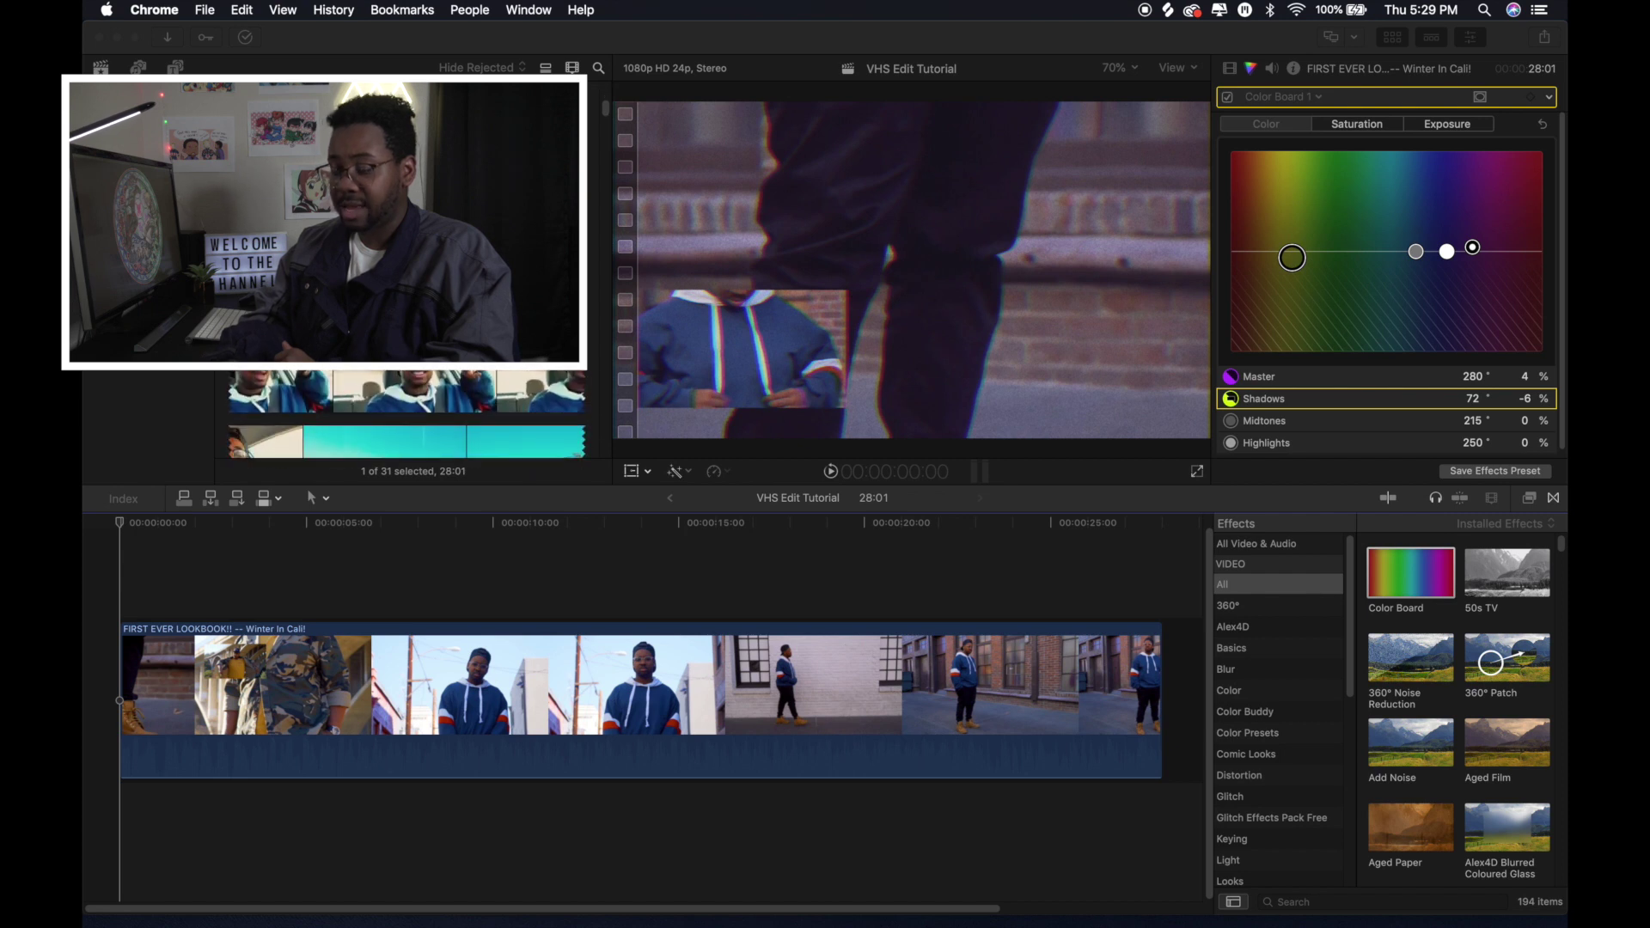
scroll(407, 413, down, 10)
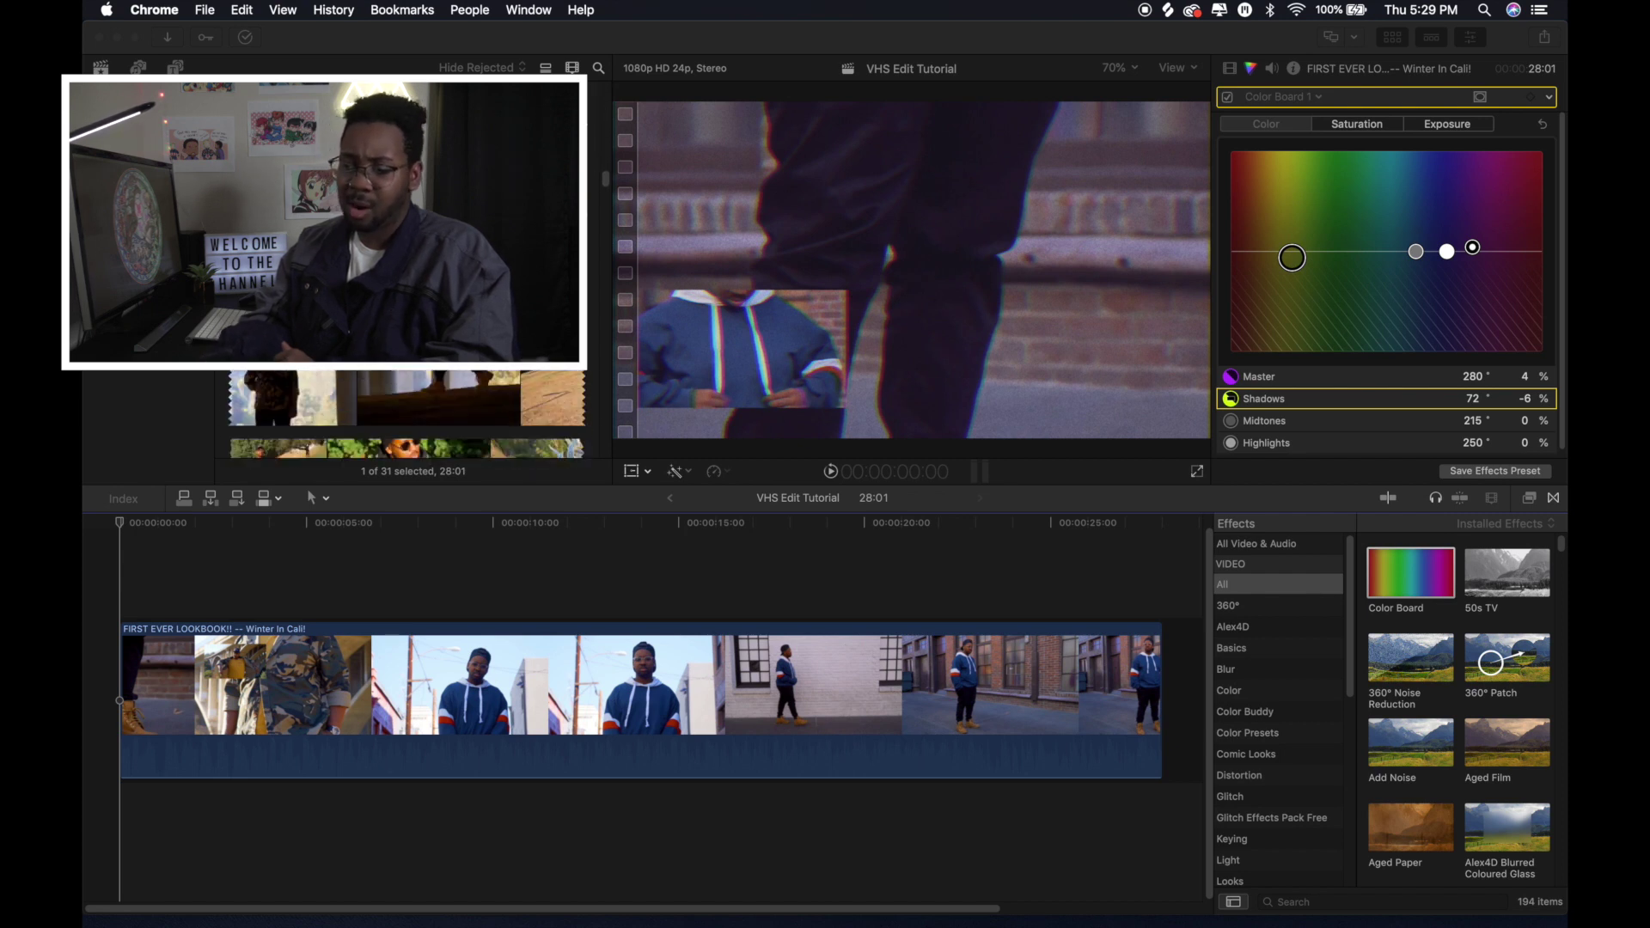
scroll(407, 415, down, 10)
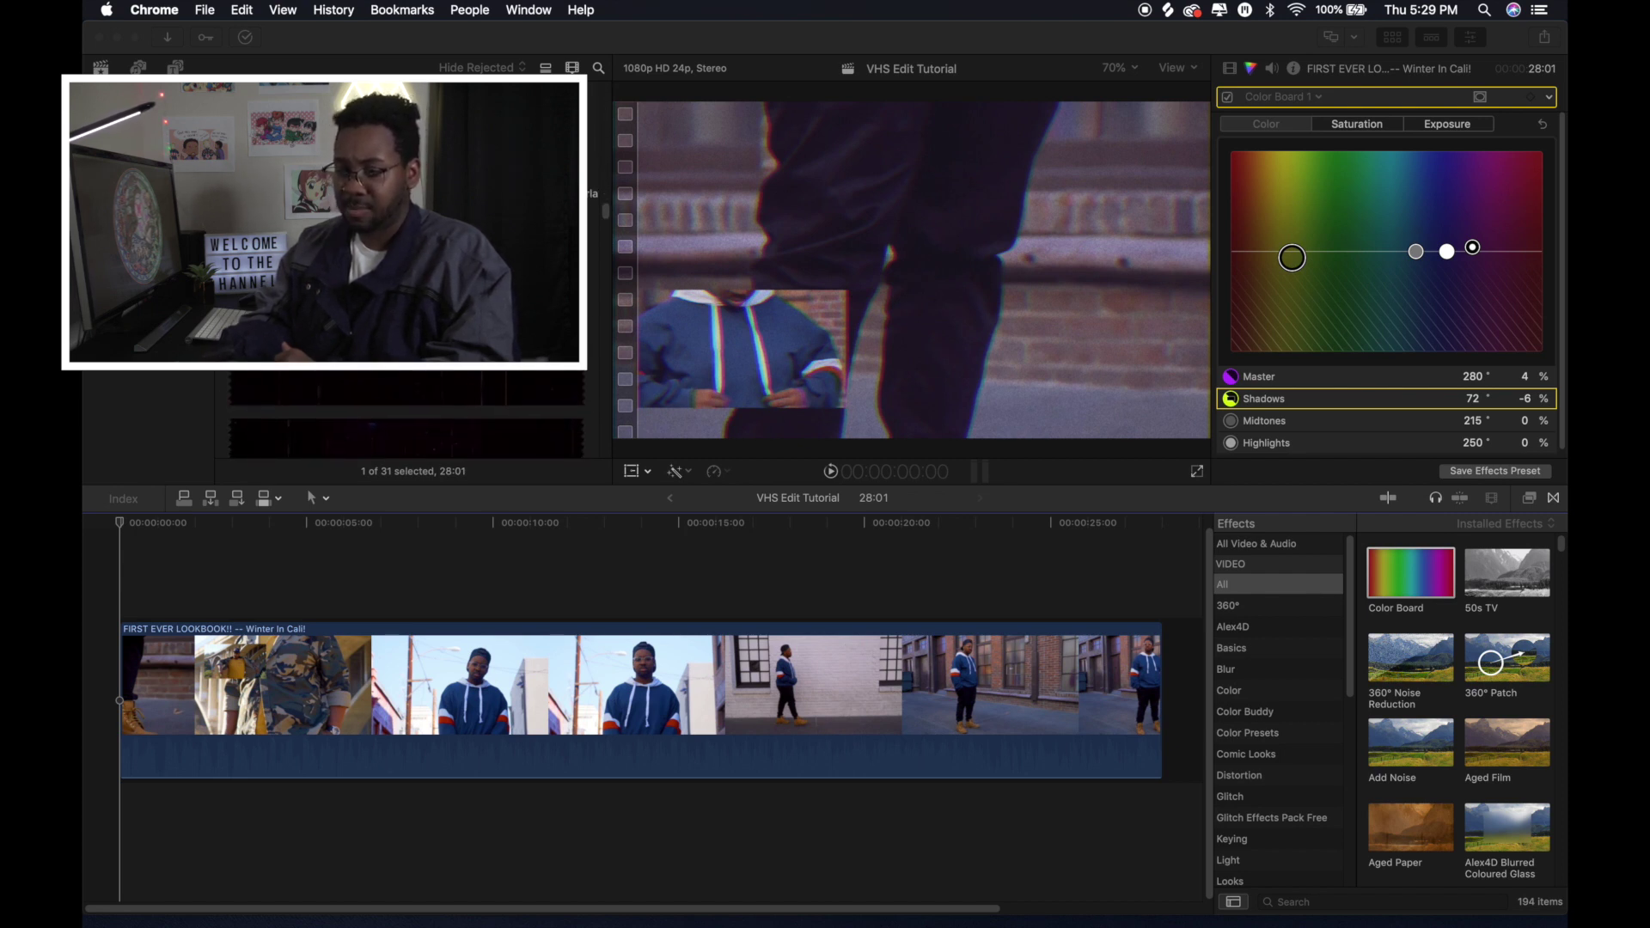
click(407, 415)
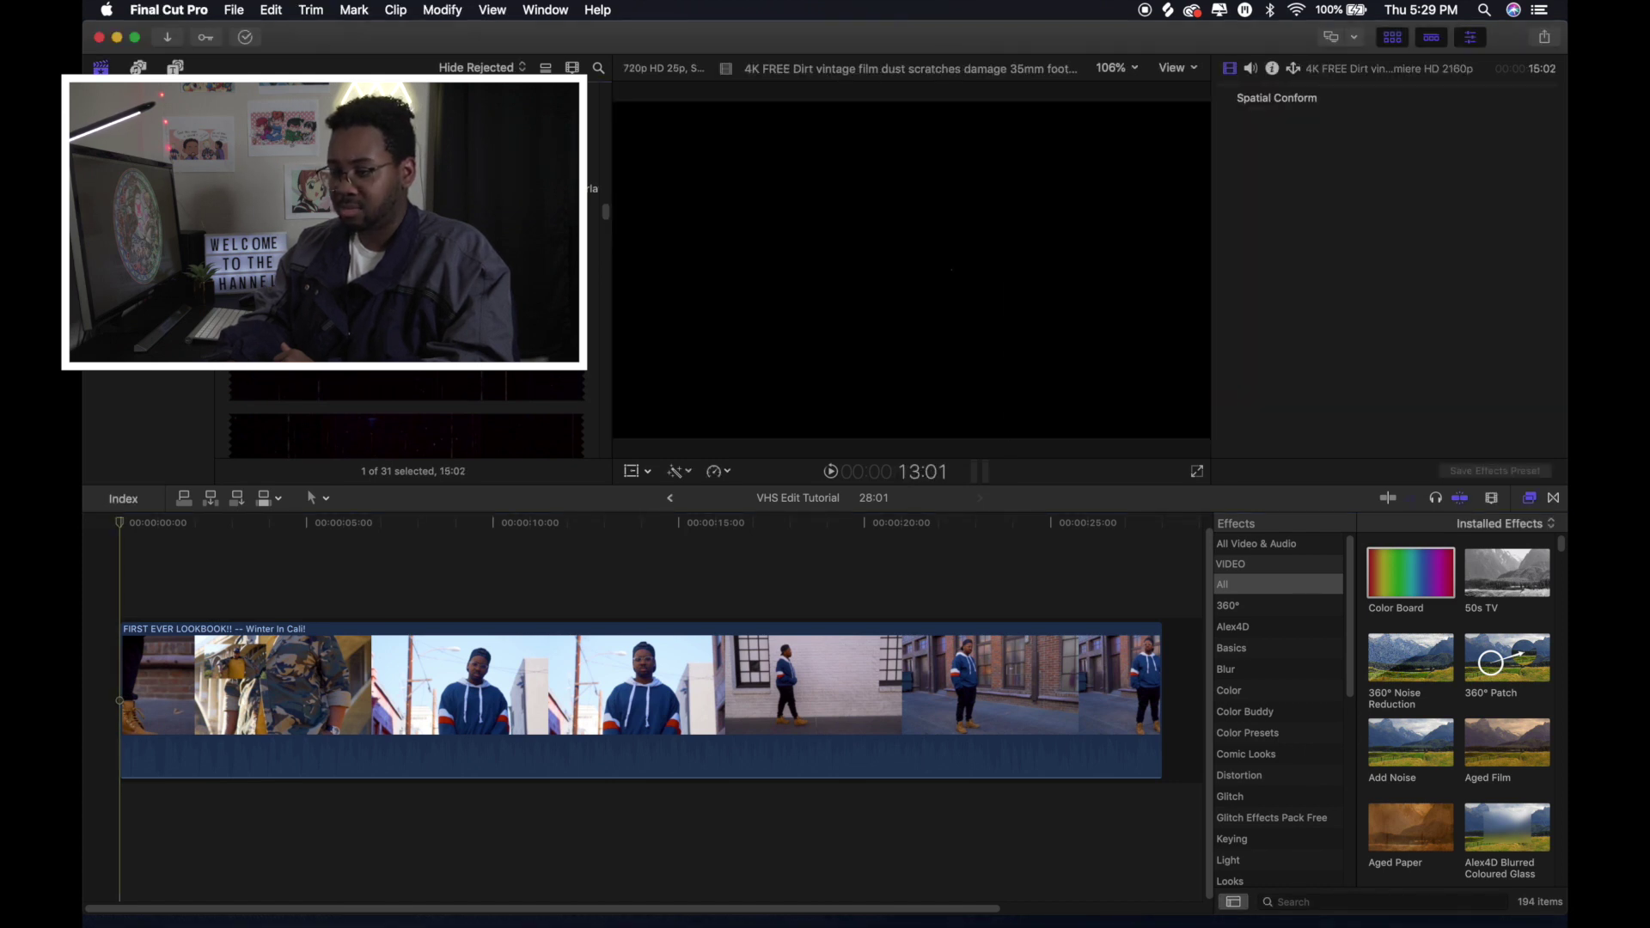
click(406, 407)
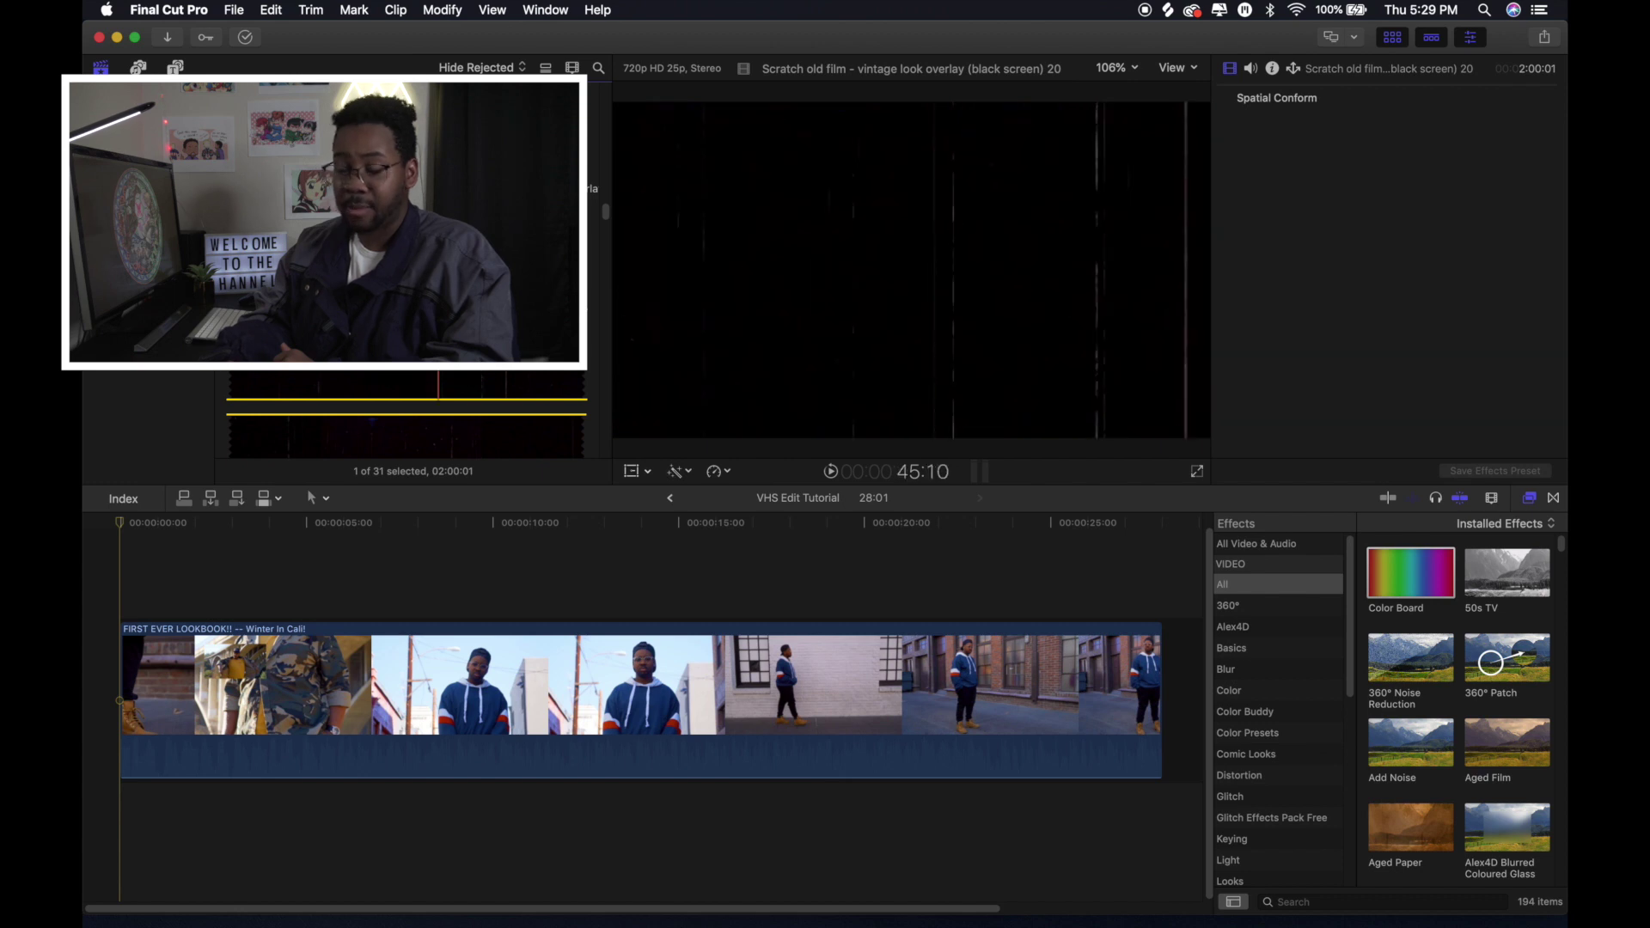
- Stack Scratch old film above the lookbook clip, mute its audio, and trim its end to 28:01
drag(549, 447, 111, 571)
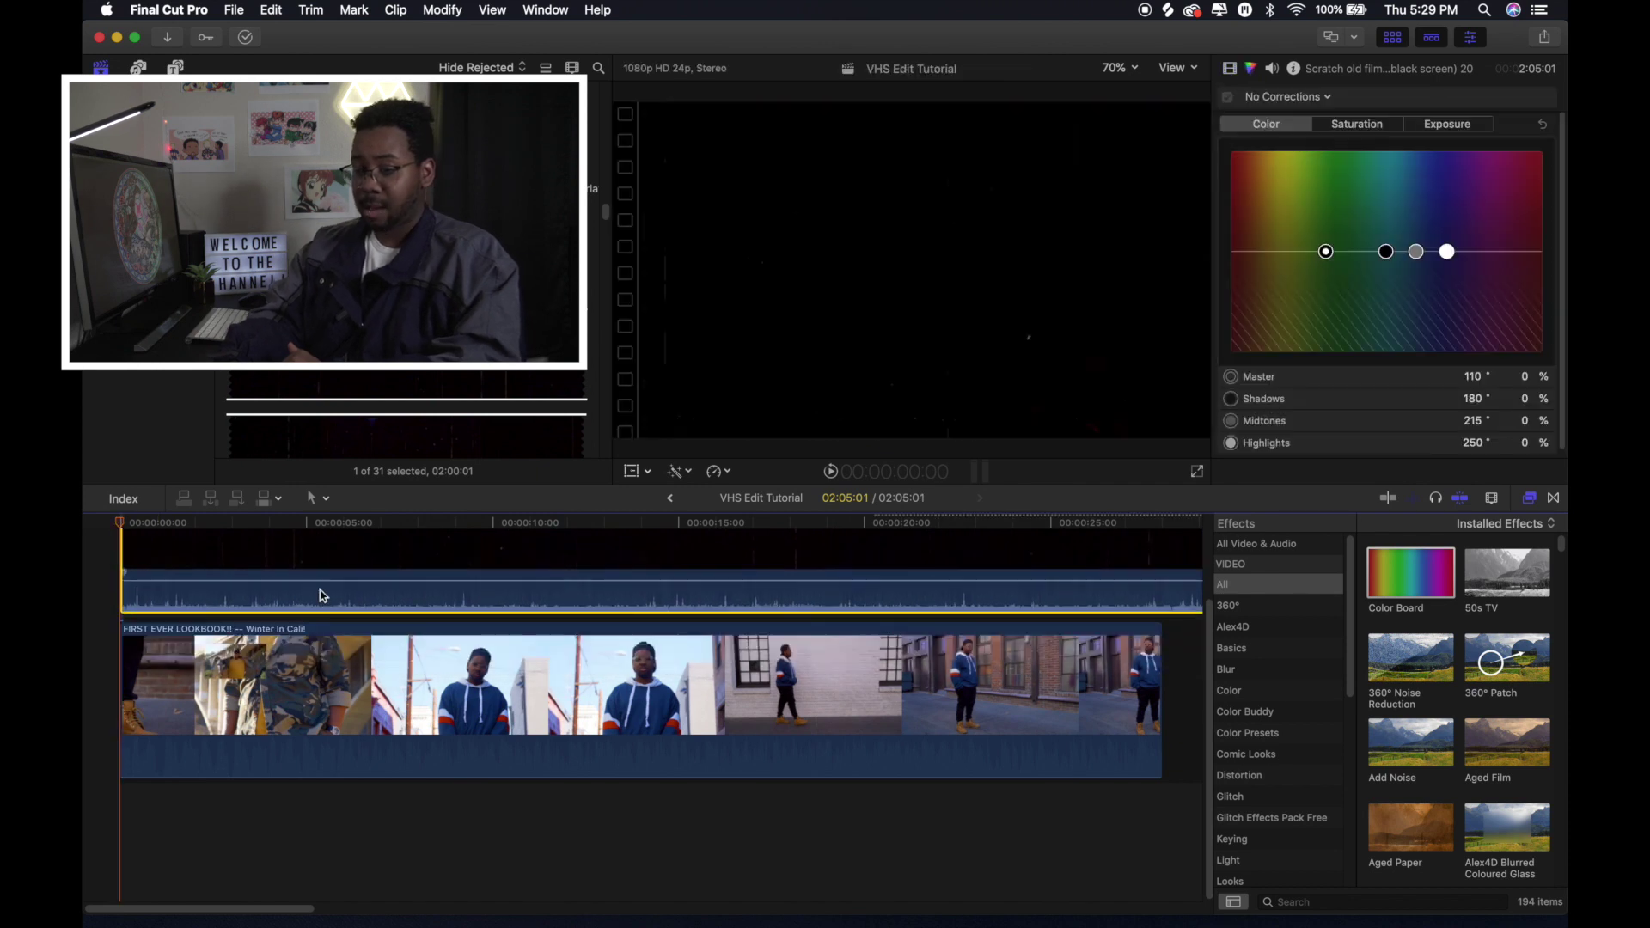
drag(390, 690, 390, 718)
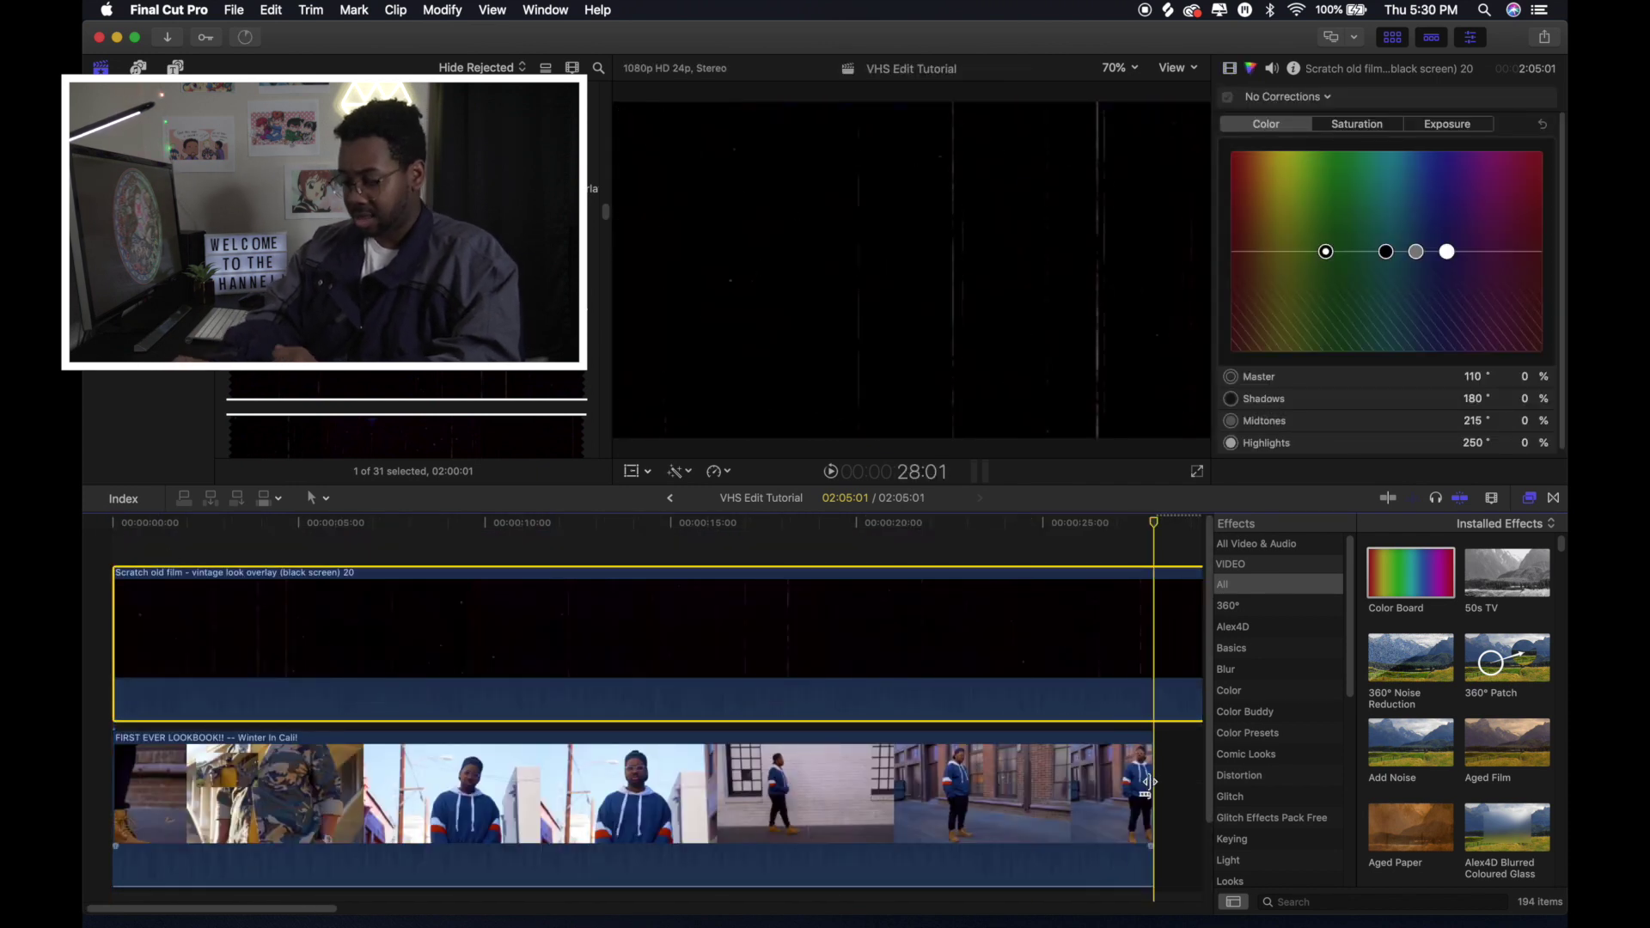
key(alt+])
key(a)
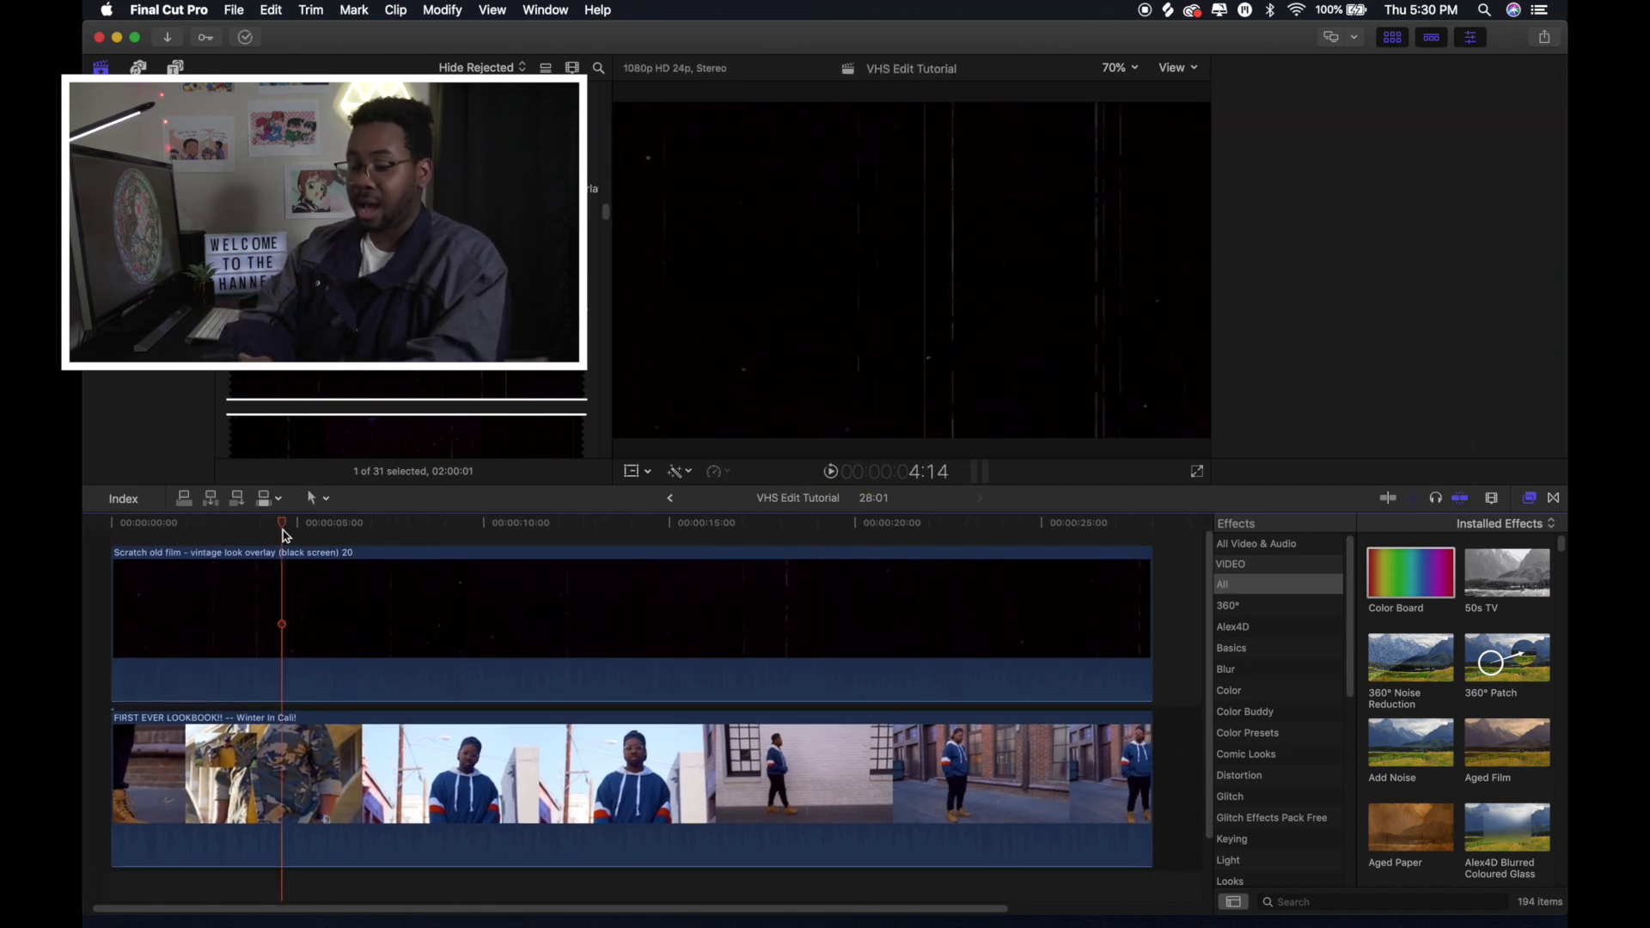
- Change the Scratch old film overlay's Compositing blend mode from Normal to Screen
click(283, 583)
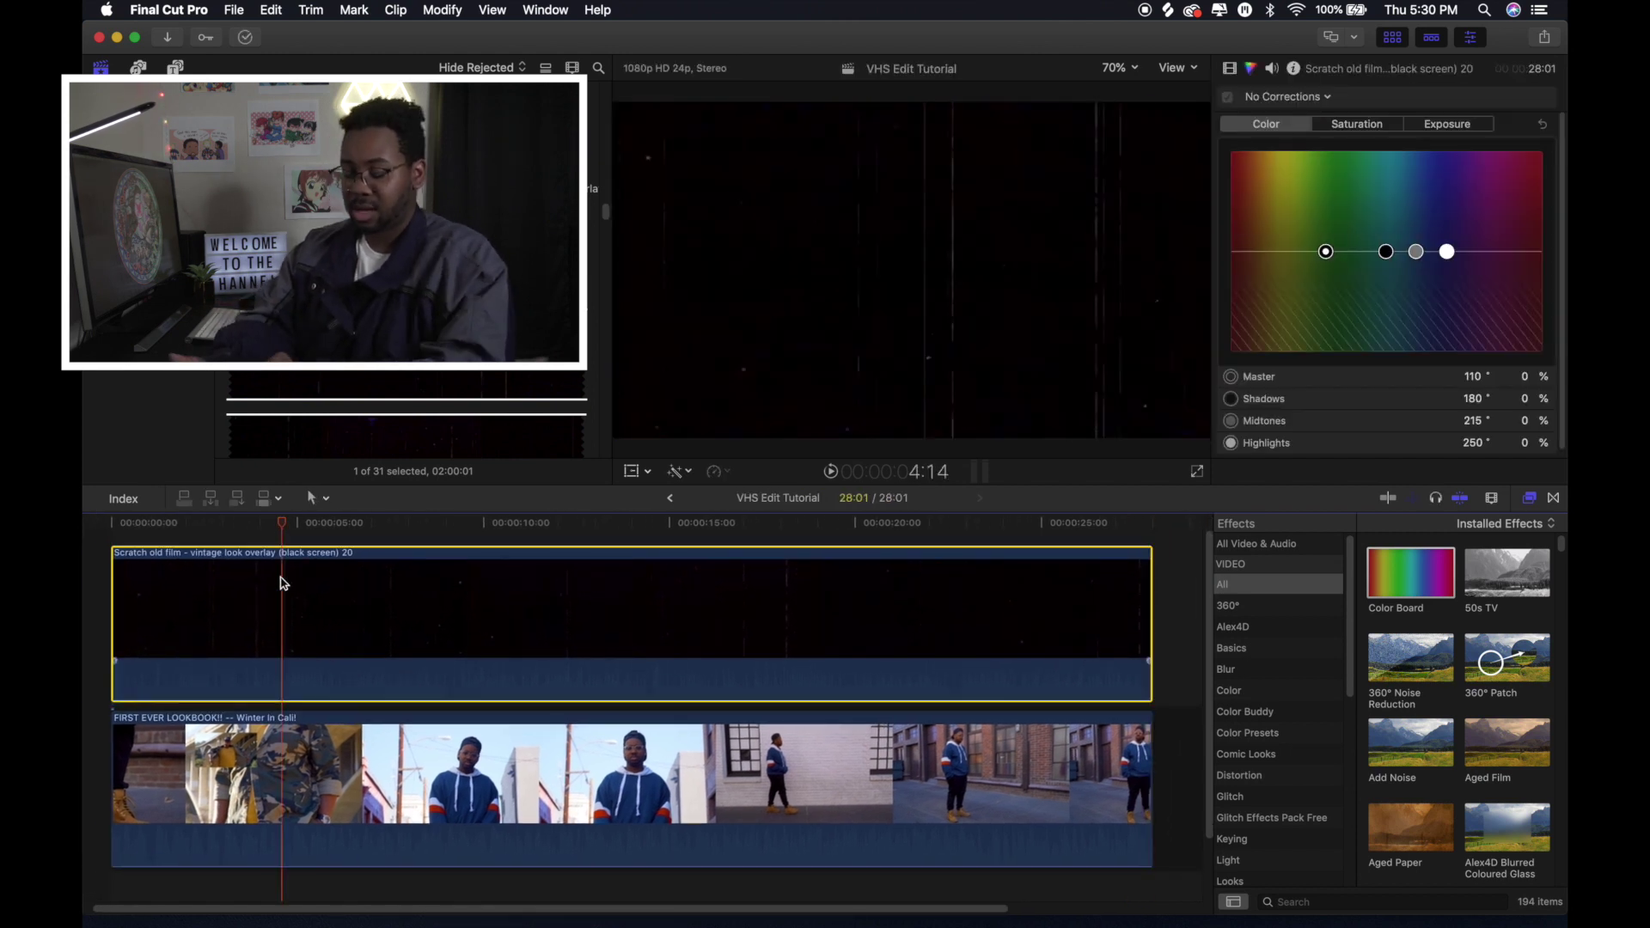
click(1231, 69)
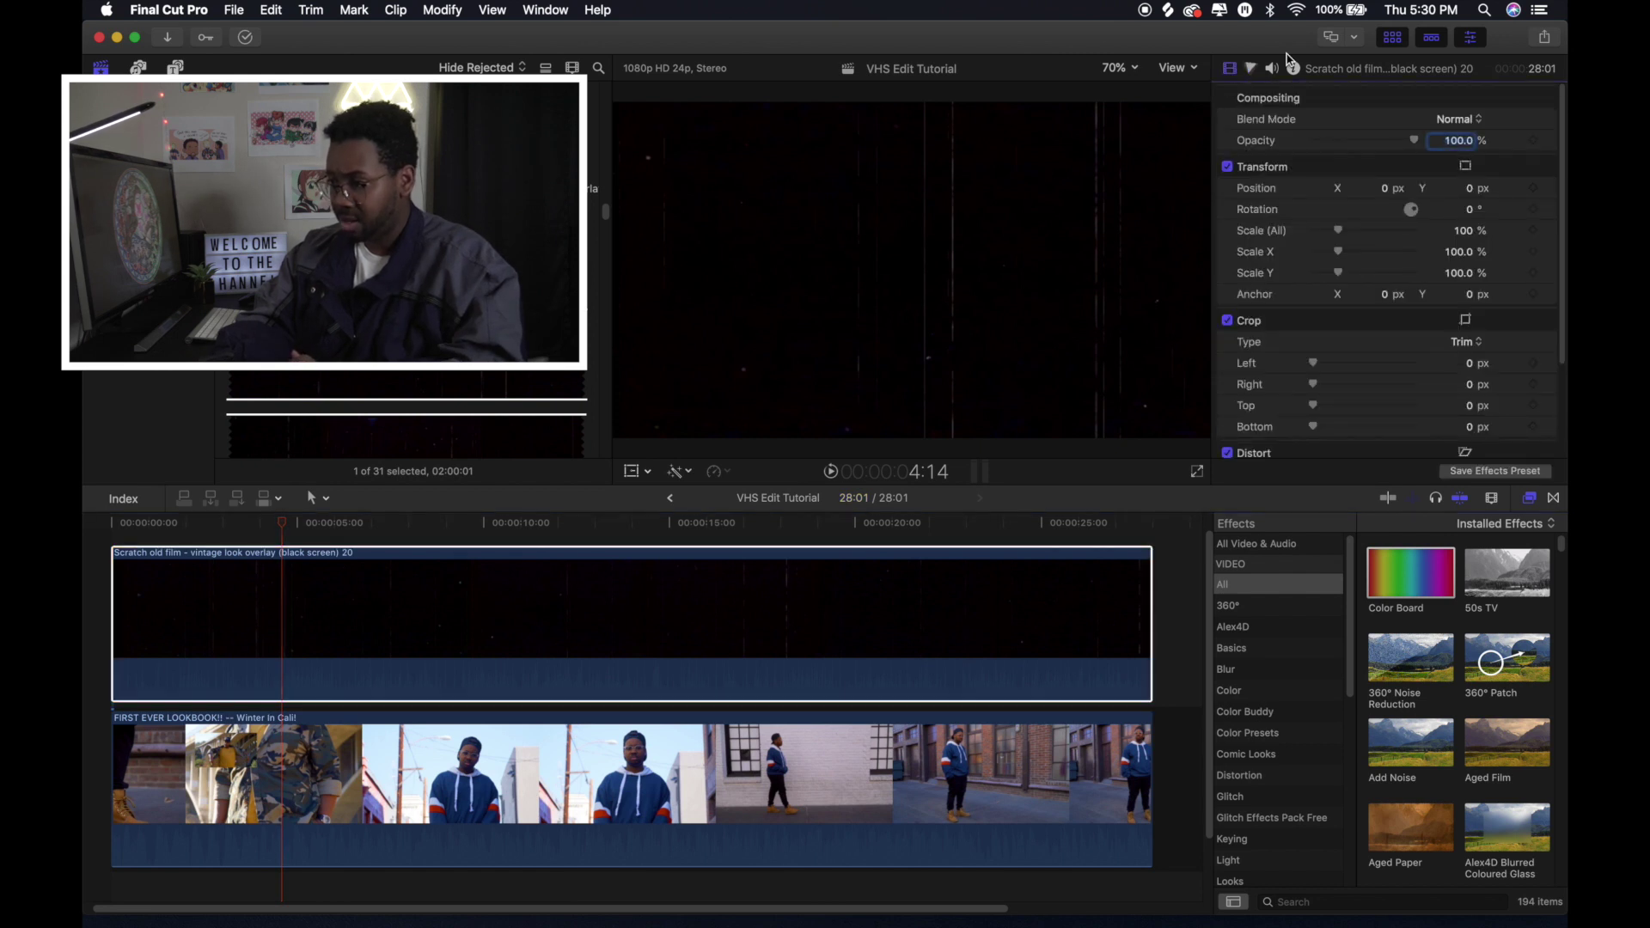
click(1467, 122)
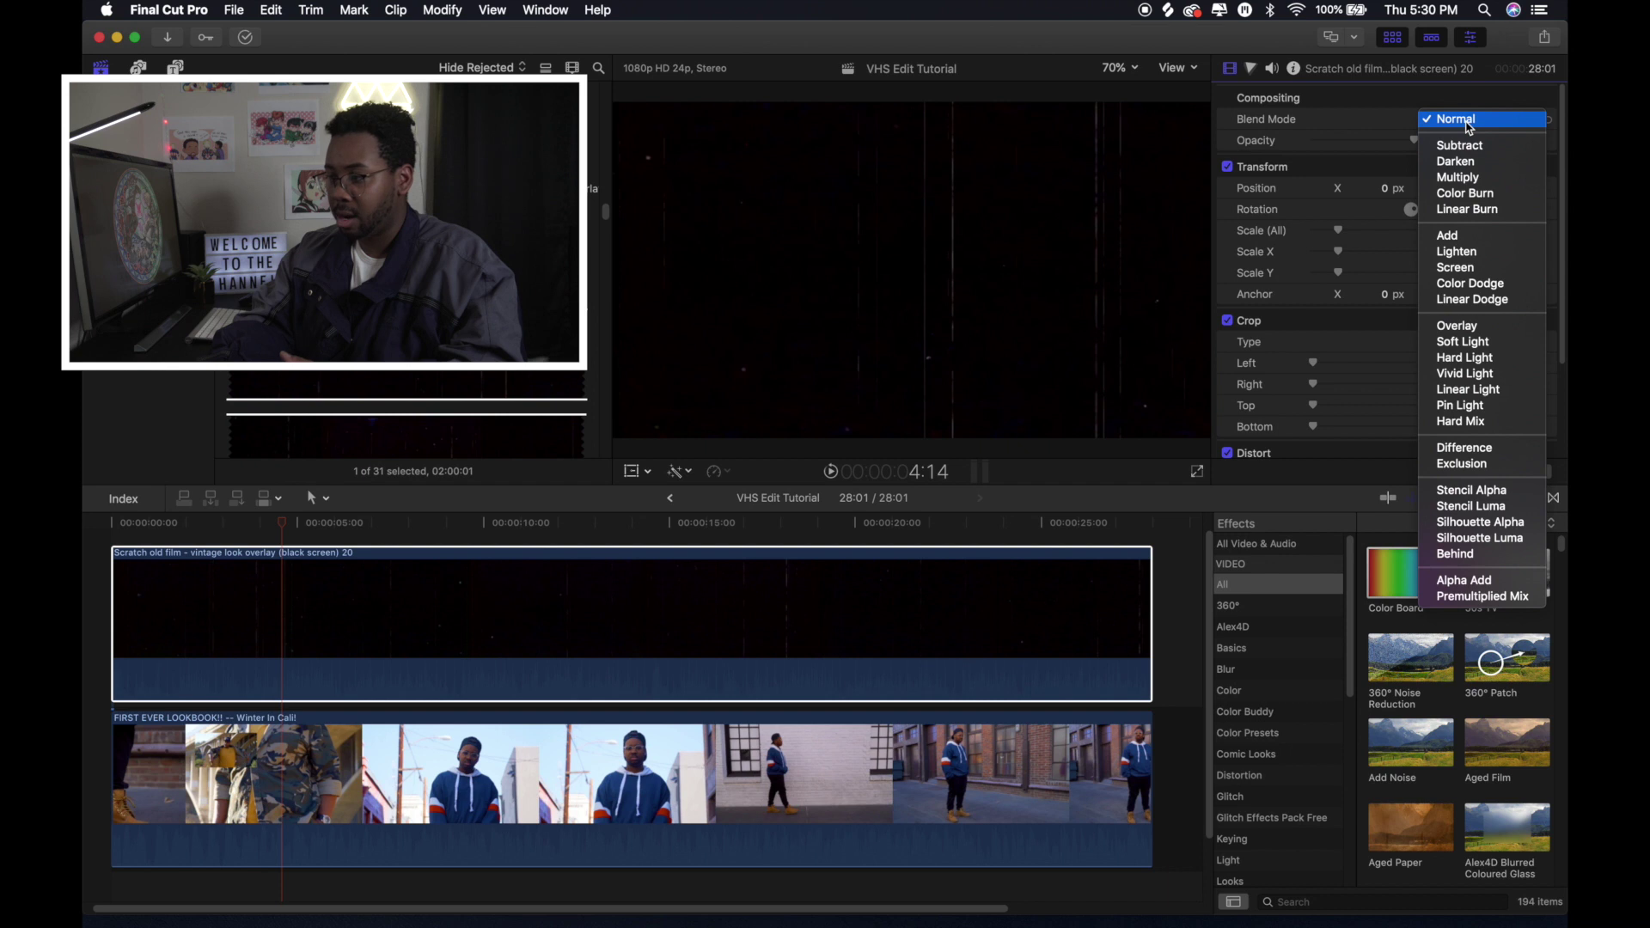
click(1489, 270)
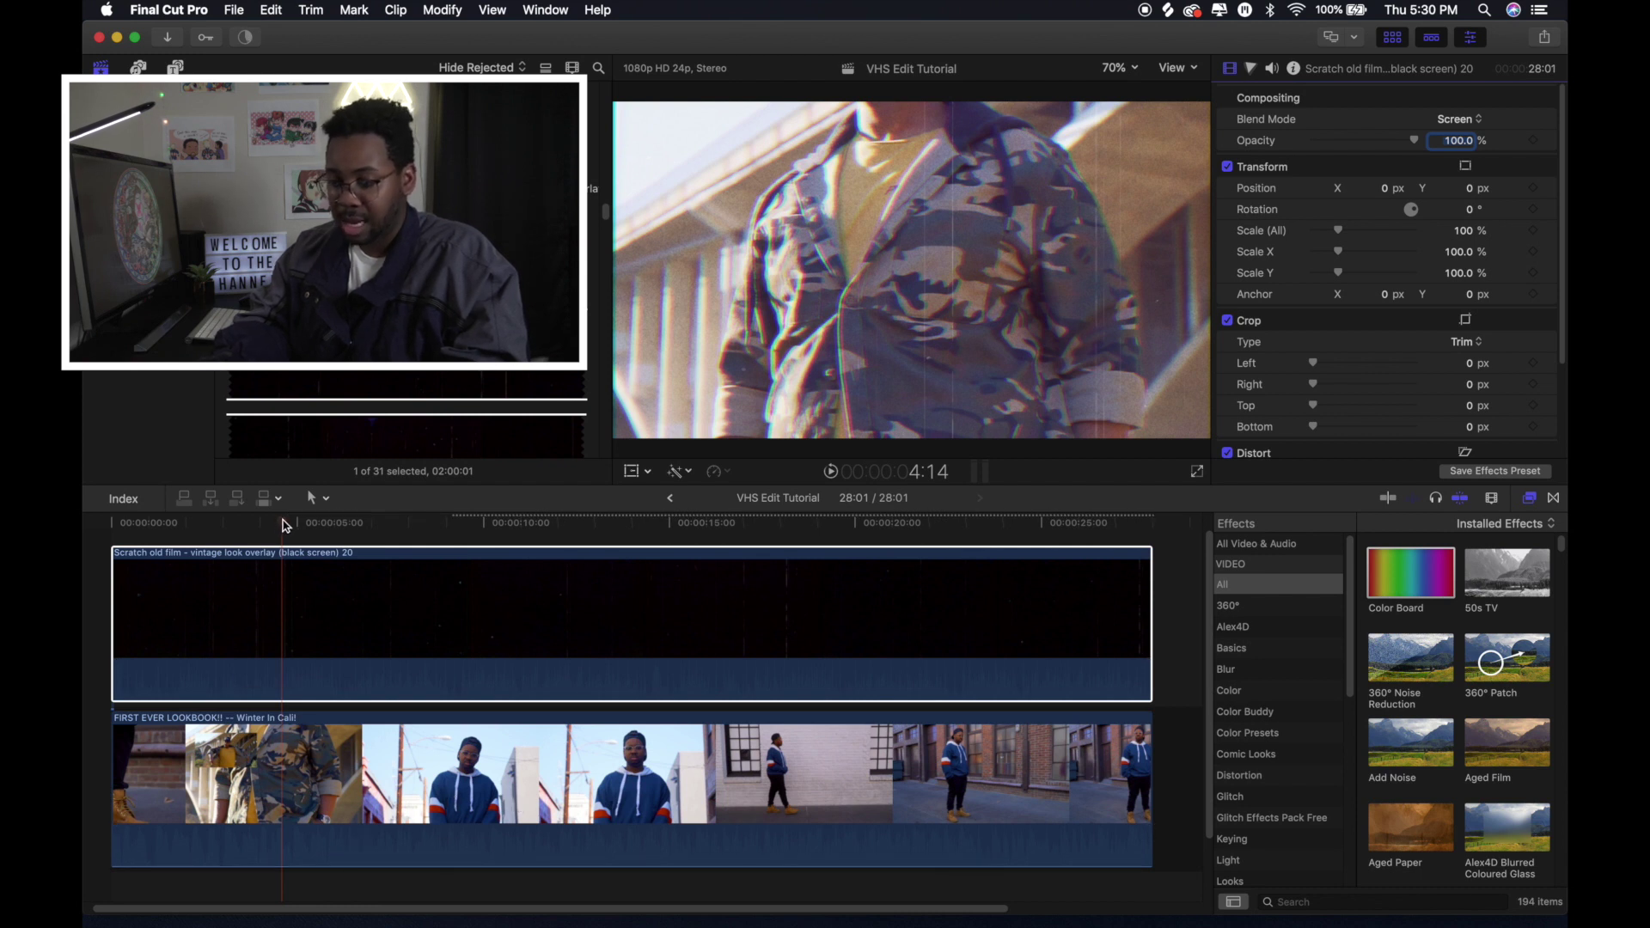
click(111, 523)
mouse_move(84, 560)
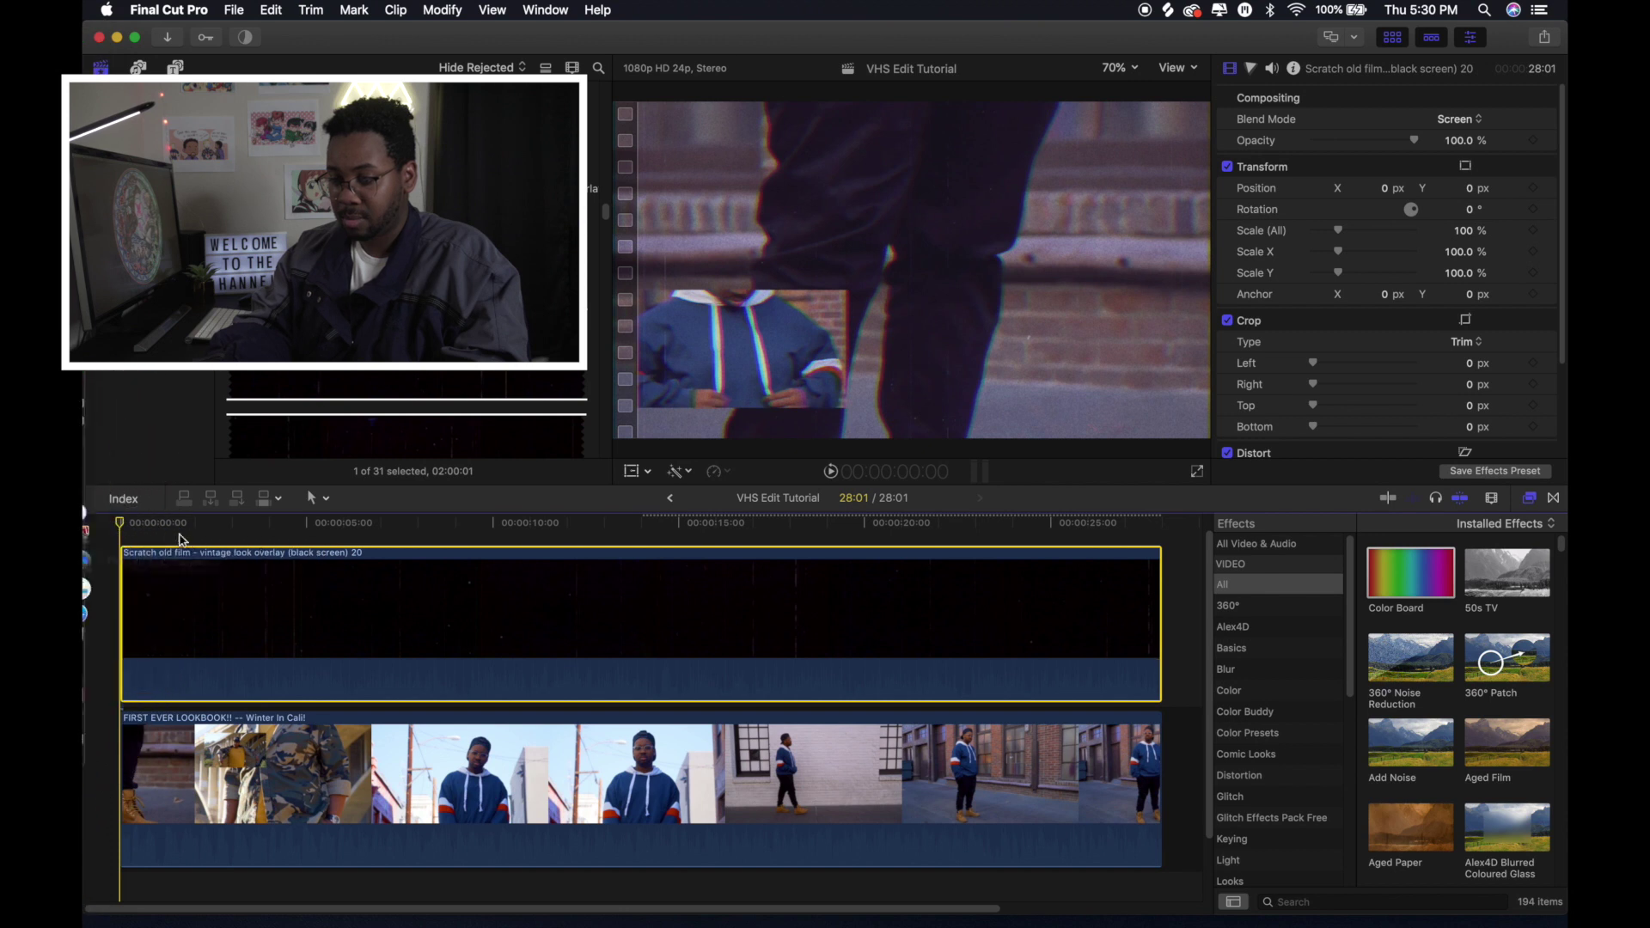
key(space)
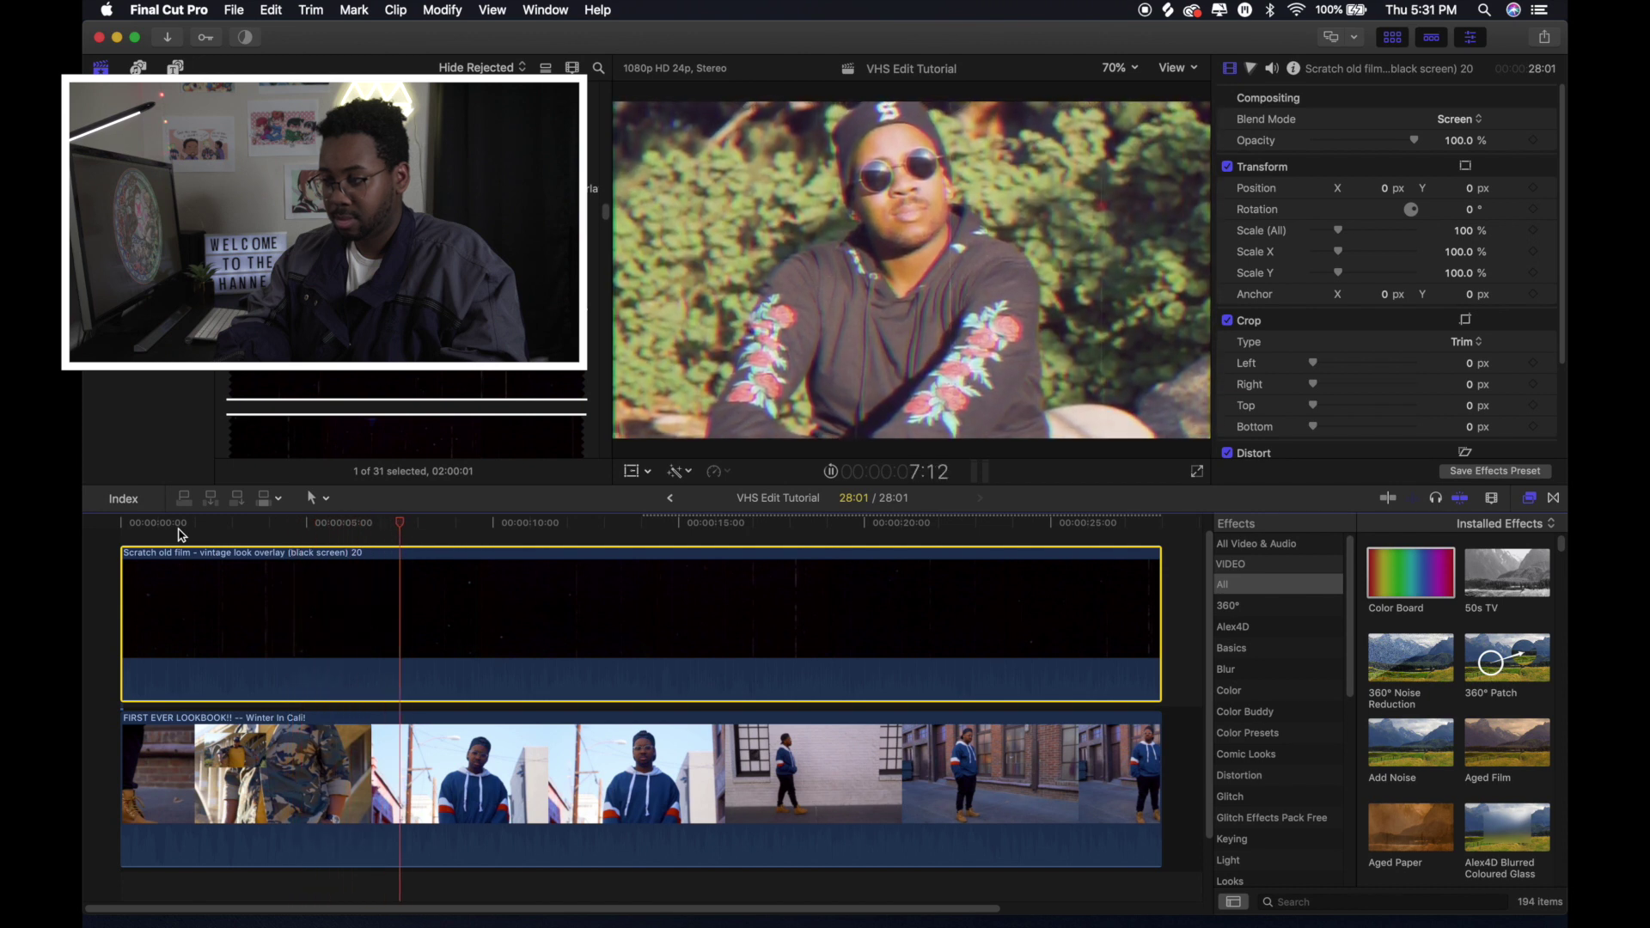
key(space)
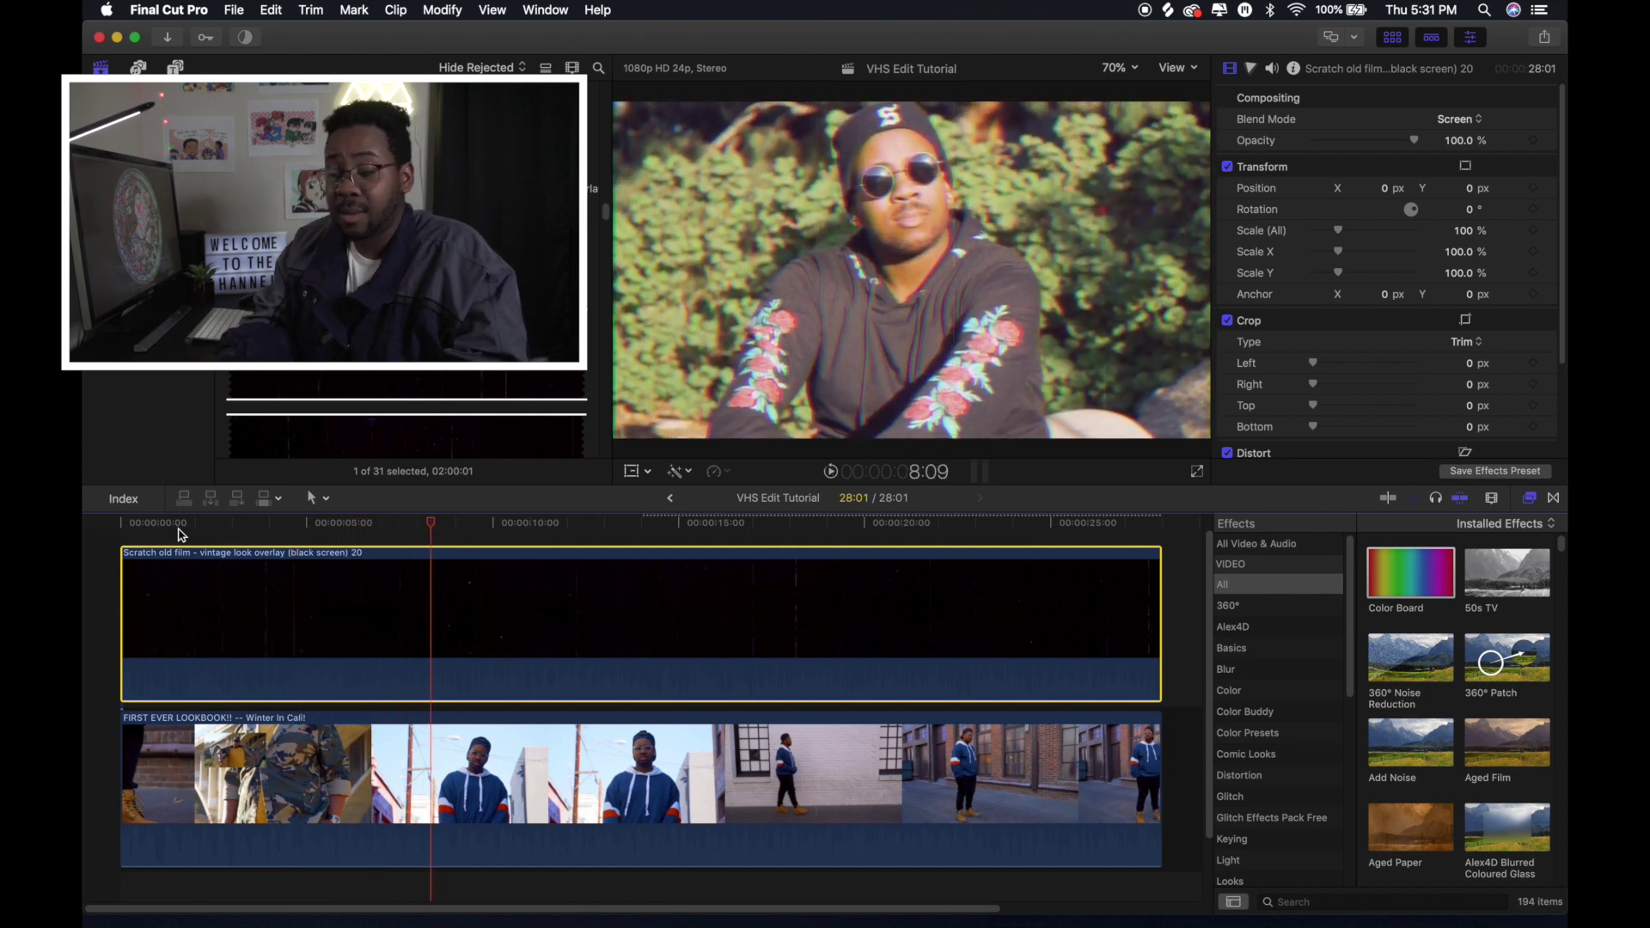
scroll(180, 534, down, 1)
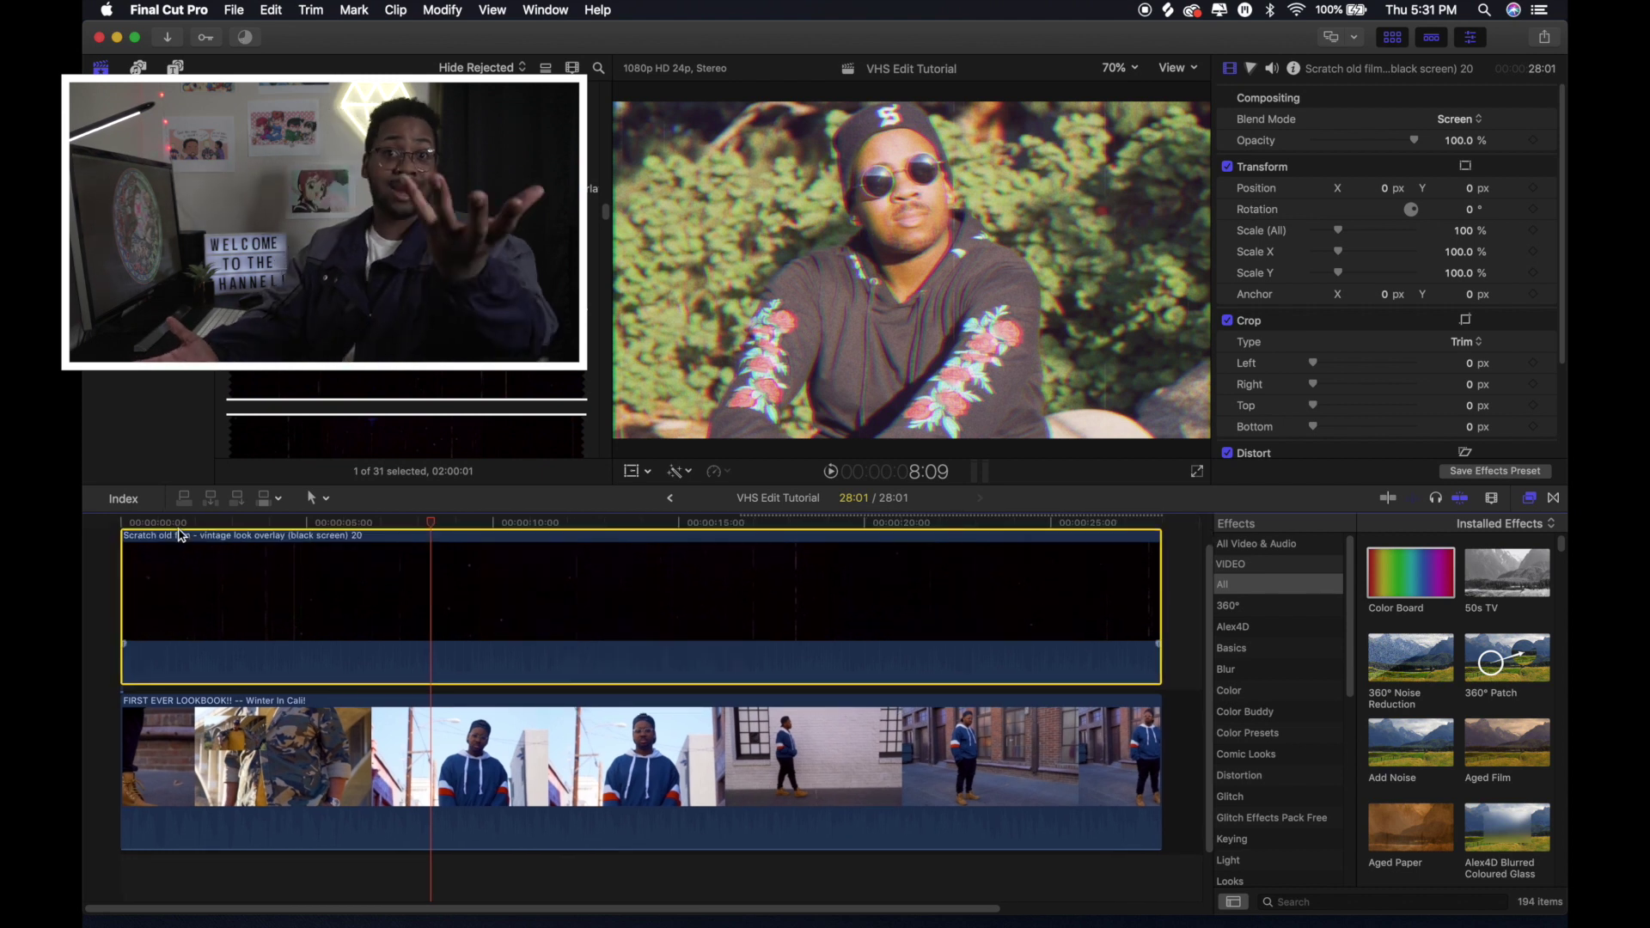
scroll(181, 534, up, 1)
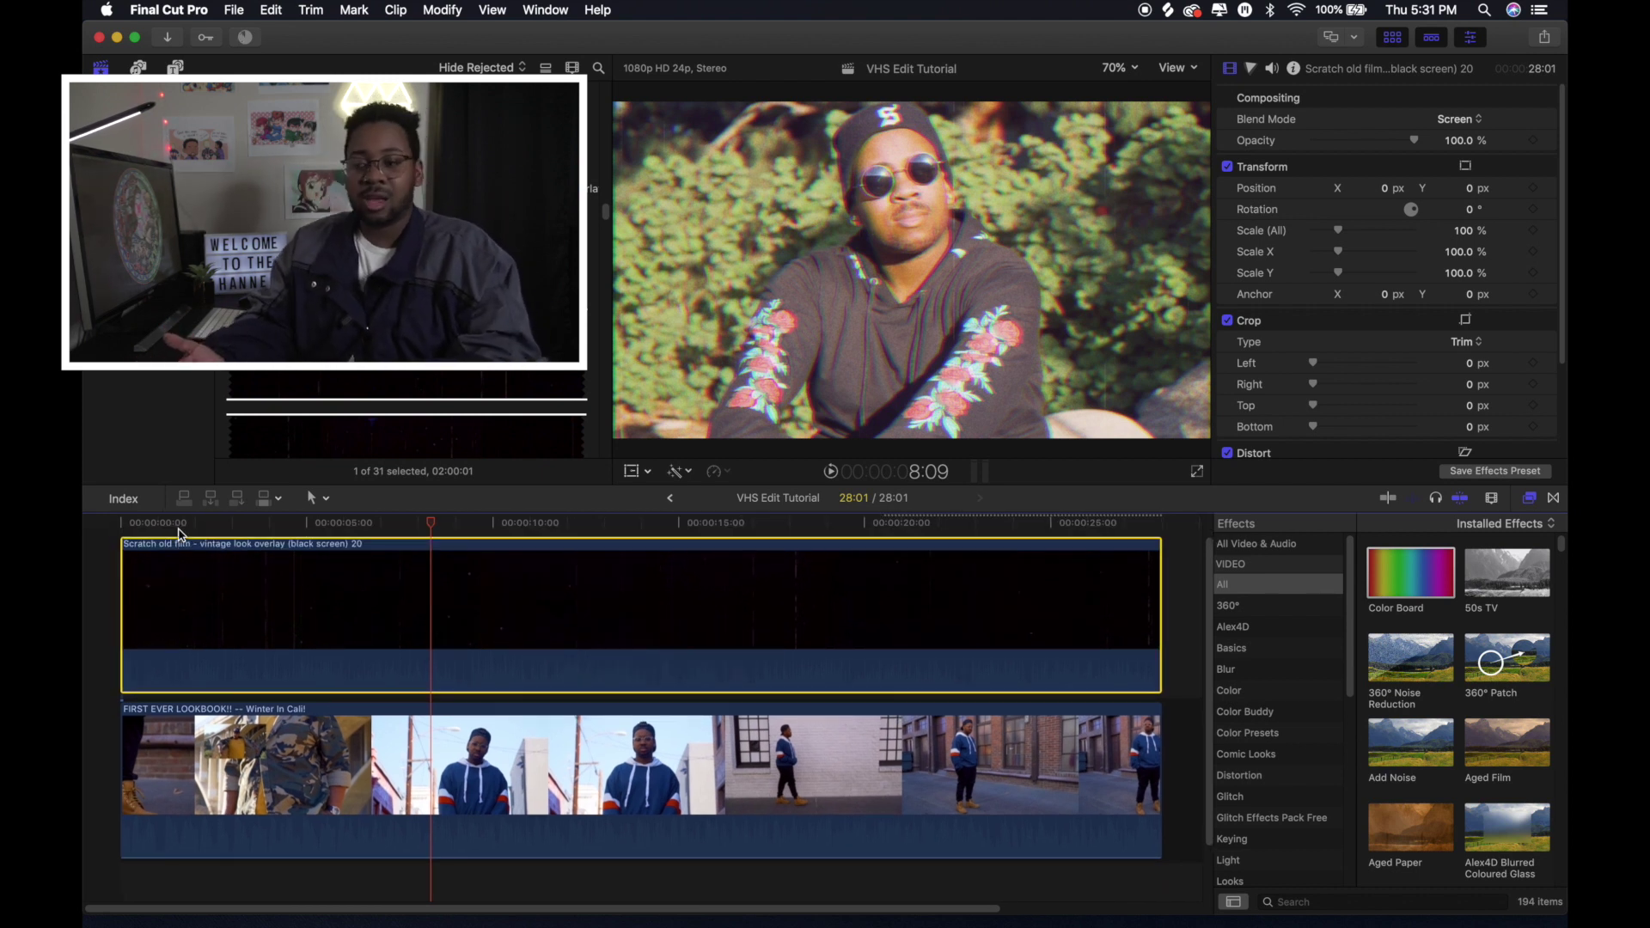